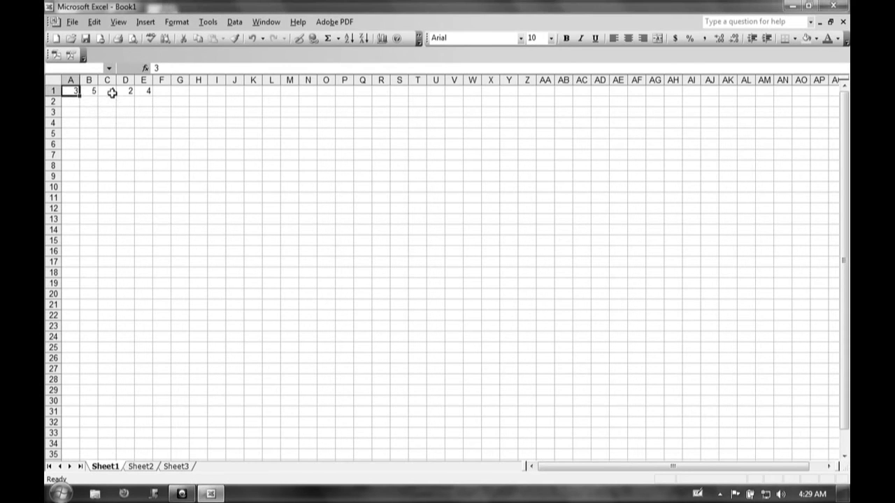
Copy A1's 3 toward B1, cancel it, and select the row 1 numbers 3, 5, 1, 2, 4.
left_click(71, 91)
key("ctrl+c")
left_click_drag(65, 98, 88, 93)
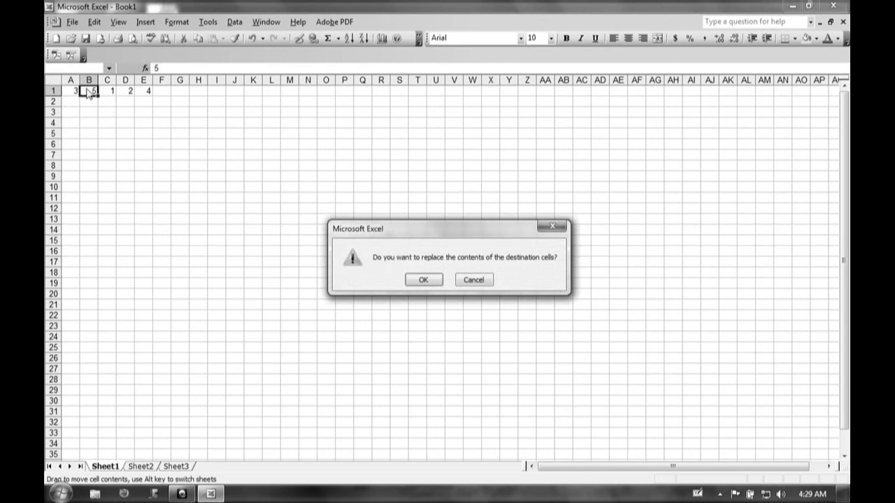
key("Escape")
left_click_drag(68, 91, 137, 91)
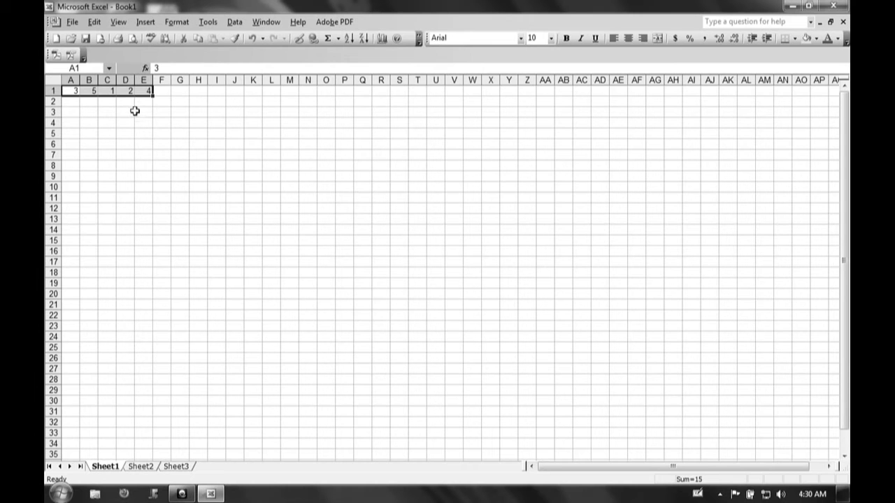
Enter the formula =D1 in A2 so it shows 2.
left_click(74, 102)
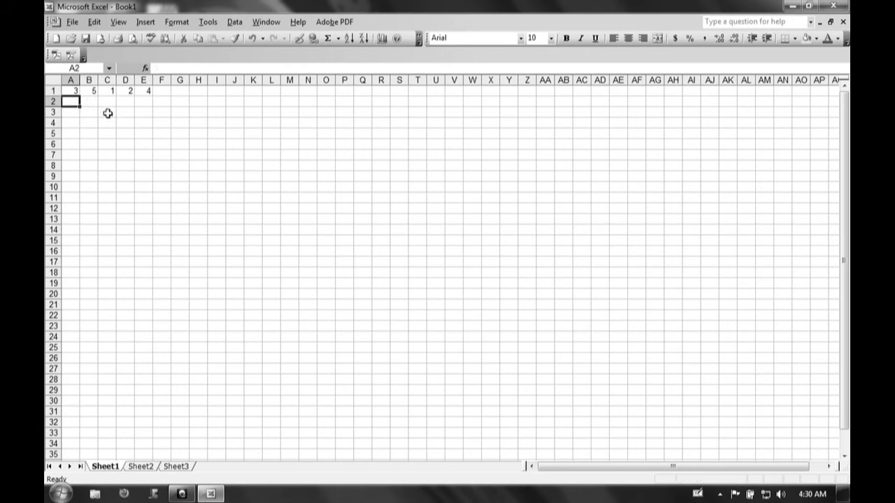
type("=")
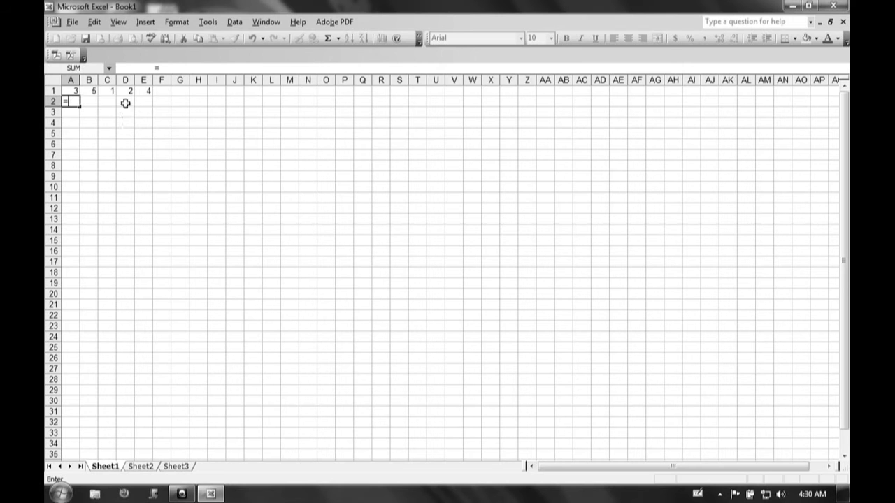
left_click(126, 93)
key("Return")
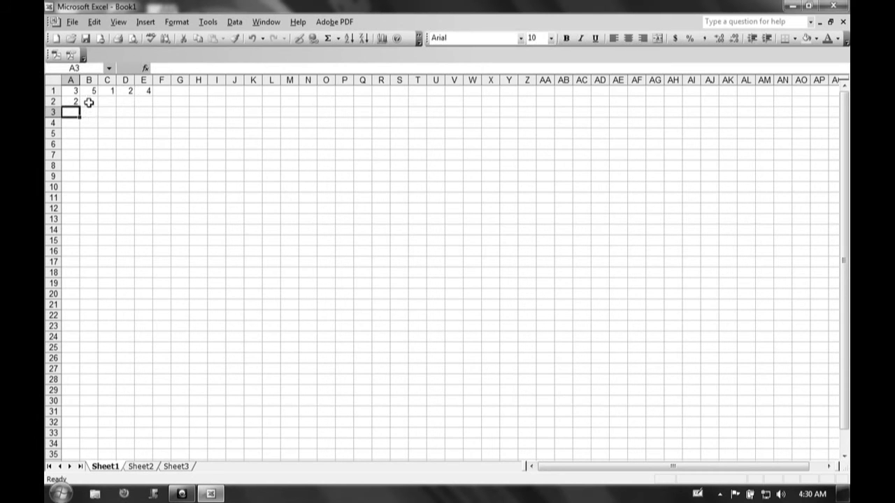
Check E1's value and the D1:E1 total before filling B2.
left_click(89, 103)
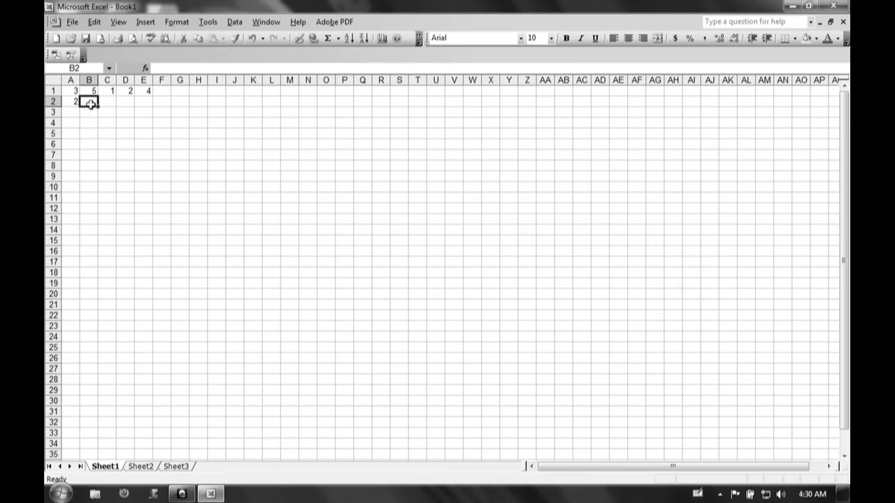
left_click(143, 92)
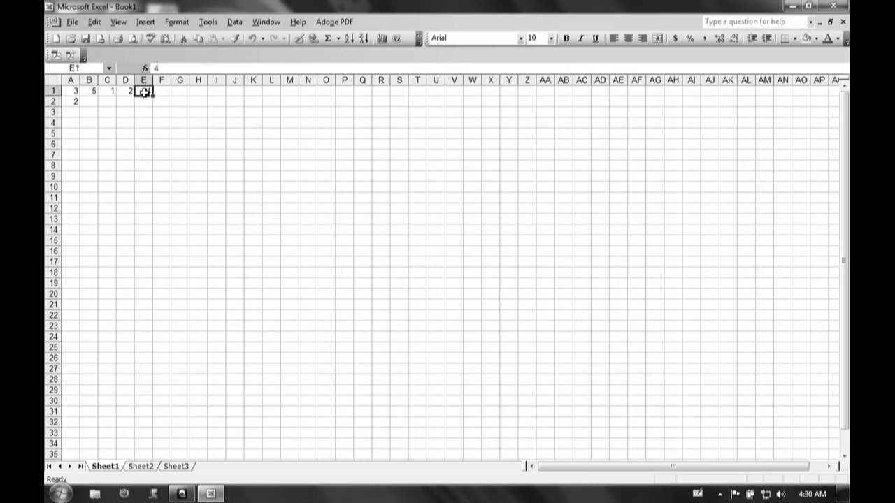
left_click(87, 104)
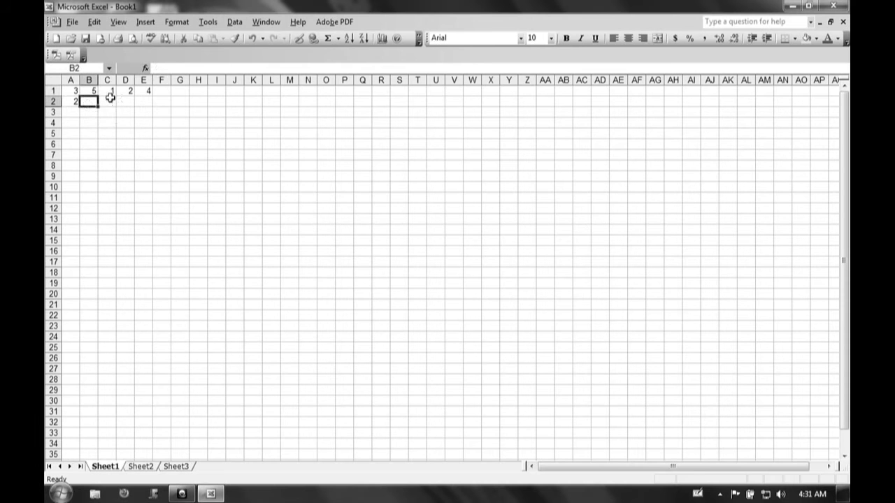
left_click_drag(126, 92, 144, 91)
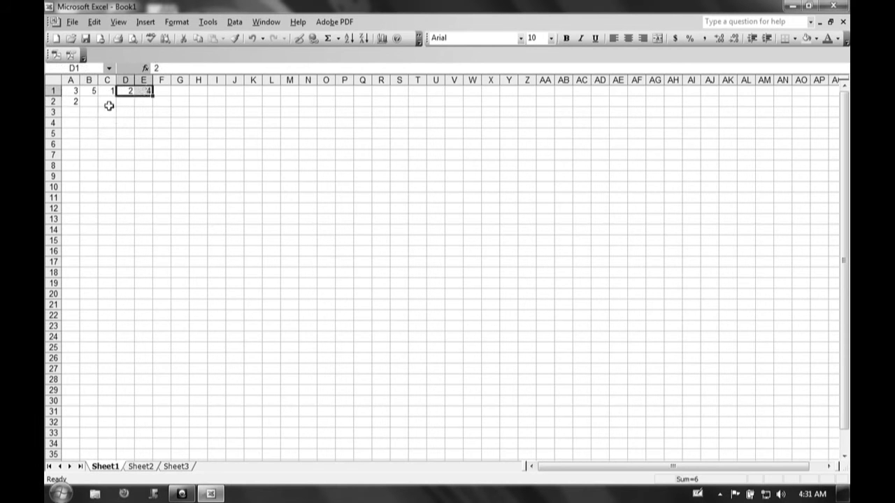
Enter =E1 in B2, correcting the mistyped row number.
left_click(74, 103)
type("2")
left_click(84, 103)
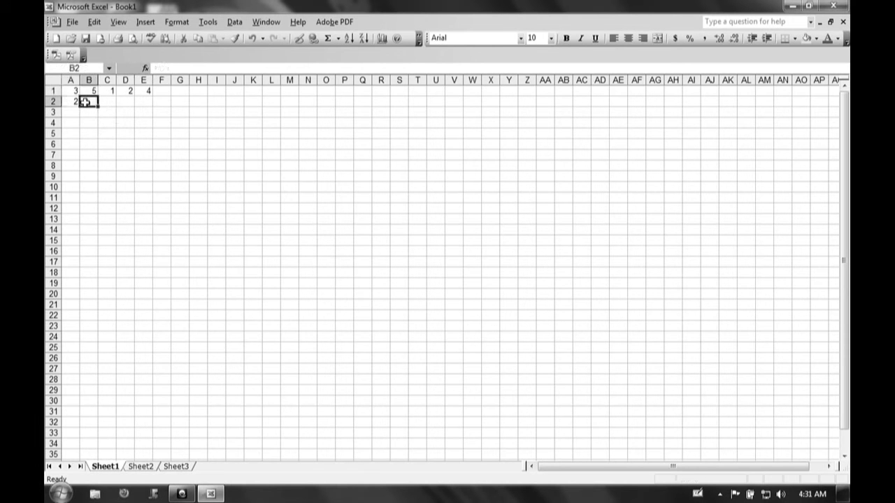
type("=e4")
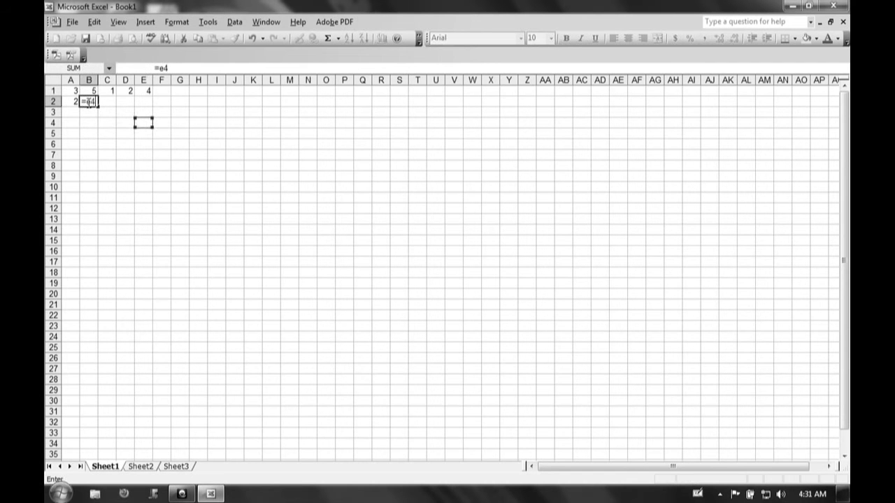
key("BackSpace")
type("1")
key("Tab")
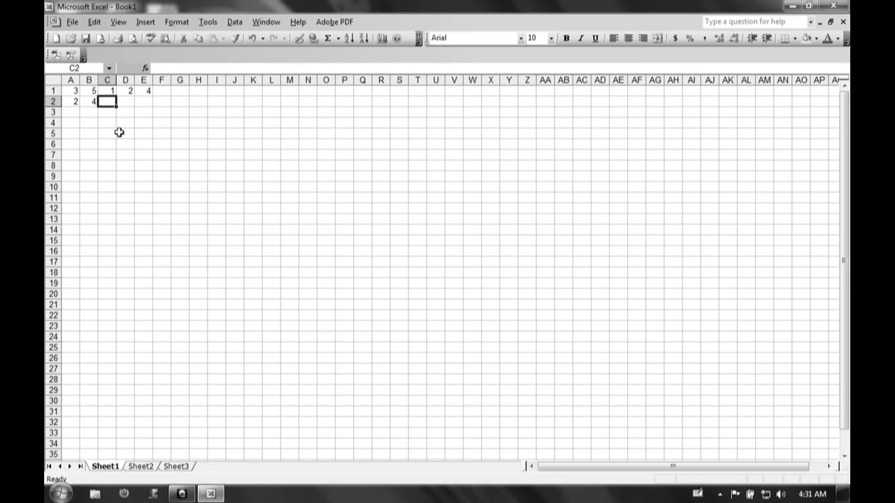
Enter =A1, =B1 and =C1 in C2, D2 and E2.
type("=")
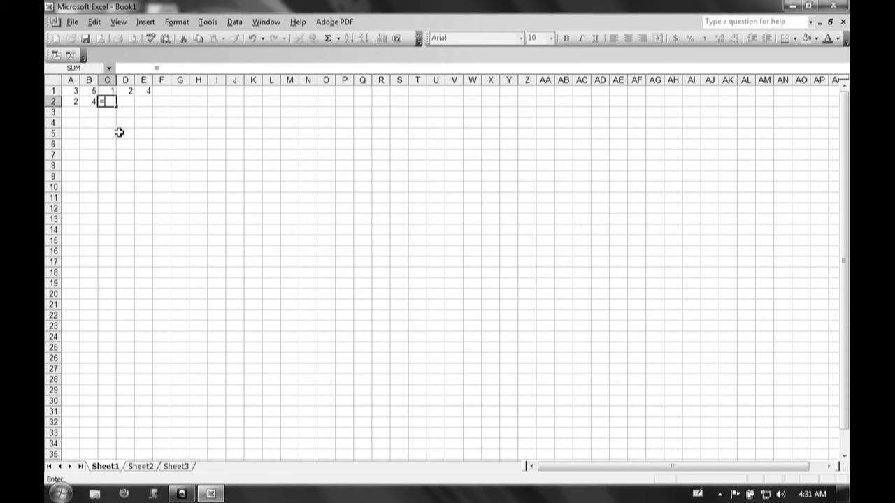
type("a1")
key("Tab")
type("=")
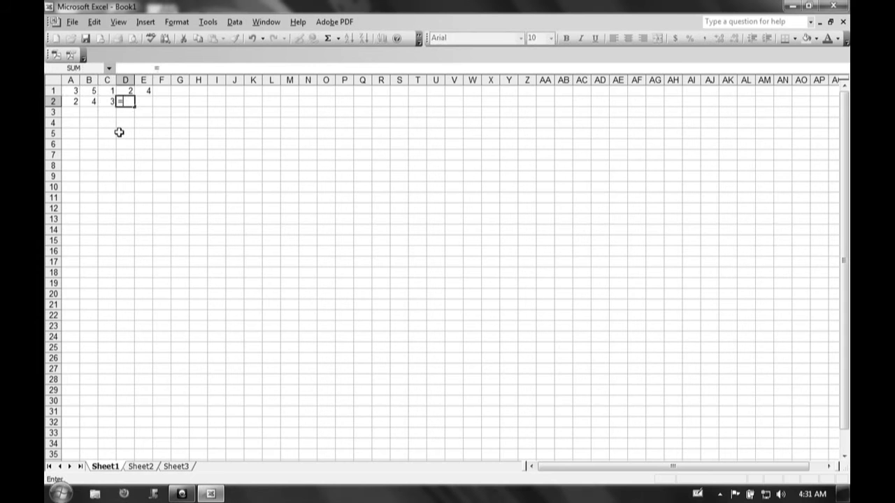
type("b1")
key("Tab")
type("=c1")
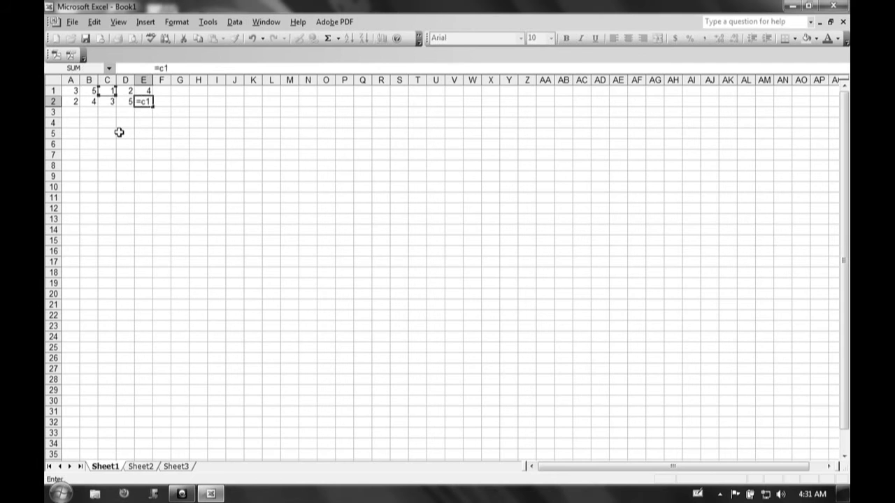
key("Tab")
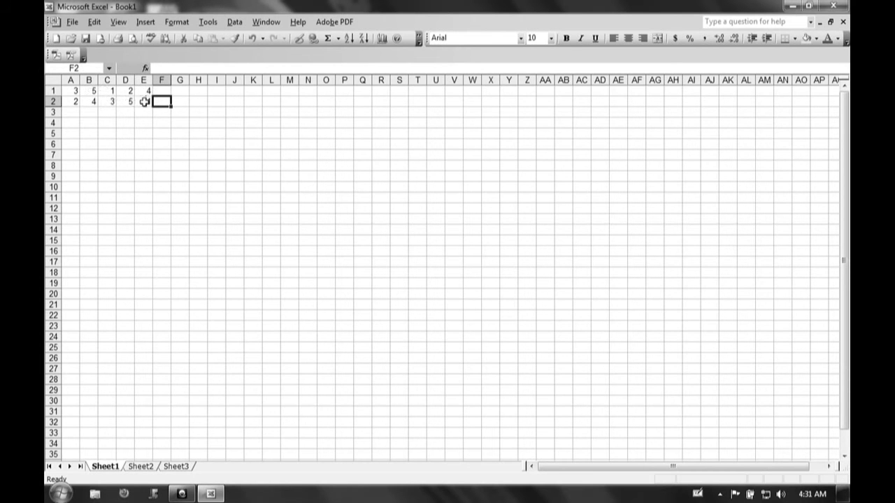
left_click(104, 105)
left_click_drag(75, 103, 141, 98)
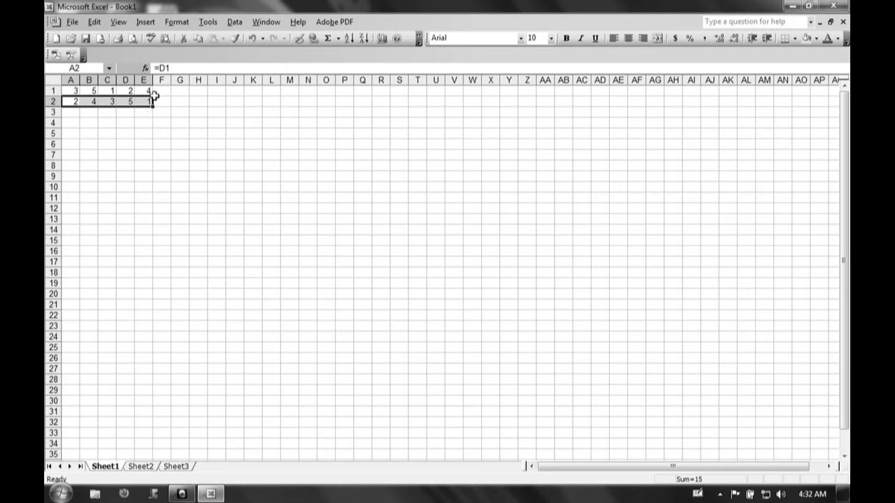
double_click(144, 100)
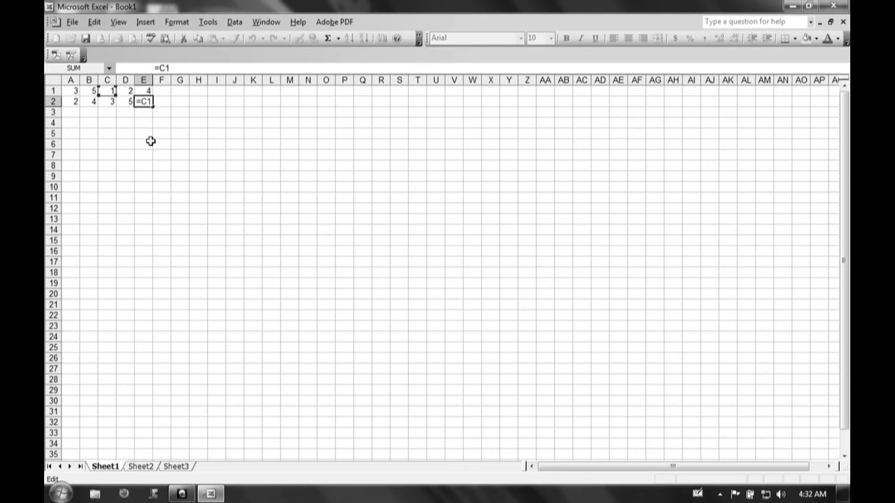
type("$C$")
key("BackSpace")
key("F4")
key("Return")
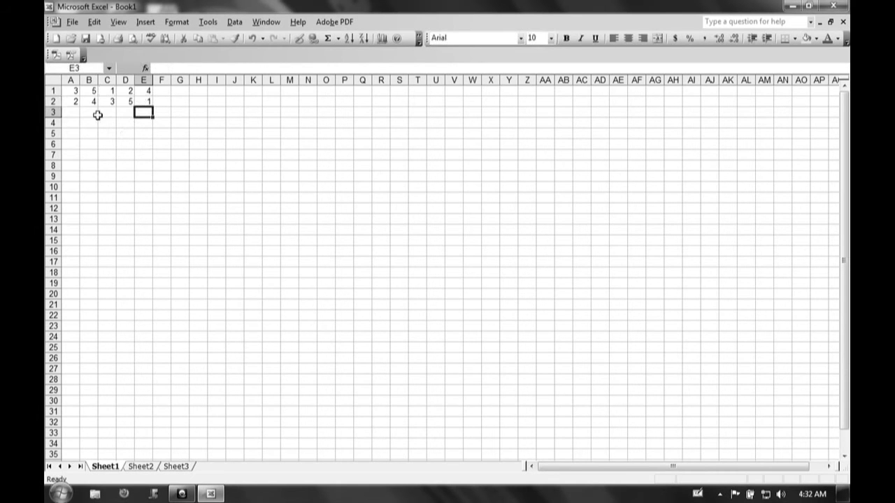
Fill the A2:E2 formulas down through row 5 to complete the shifted 5×5 pattern.
left_click_drag(72, 102, 149, 102)
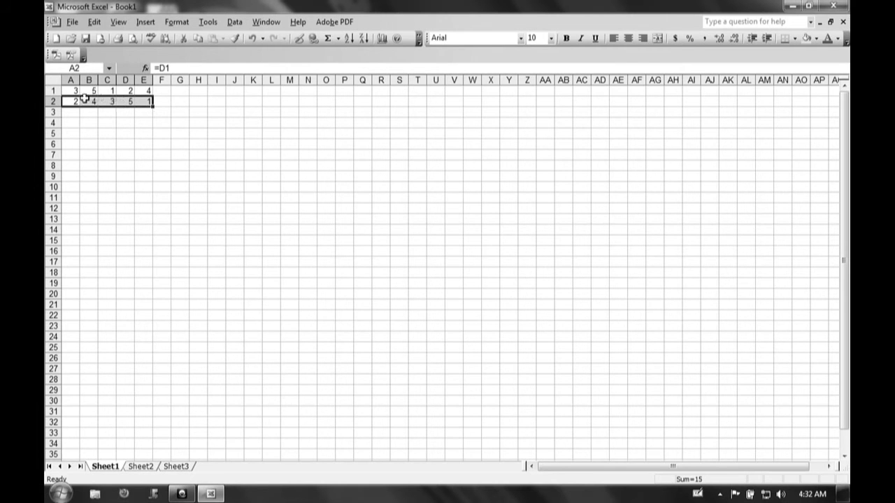
left_click_drag(74, 91, 150, 92)
left_click_drag(67, 103, 144, 102)
mouse_move(153, 105)
left_mouse_down()
mouse_move(153, 126)
mouse_move(153, 107)
left_mouse_up()
left_click_drag(152, 106, 151, 105)
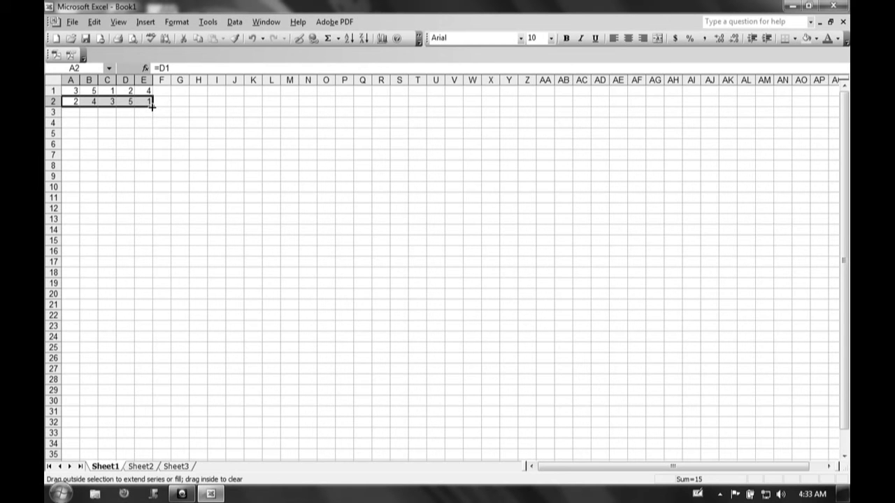
left_click_drag(152, 105, 151, 136)
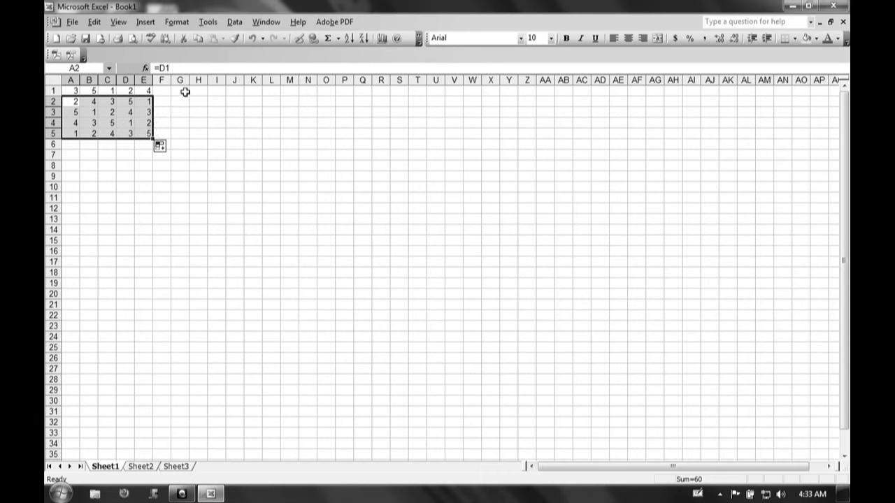
left_click(185, 93)
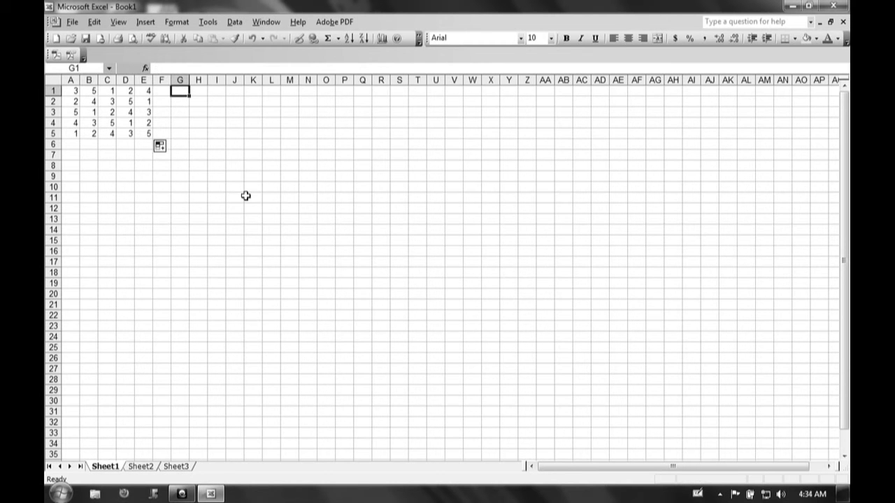
Enter 10 as a plain value in G1, removing a stray equals sign.
key("Right")
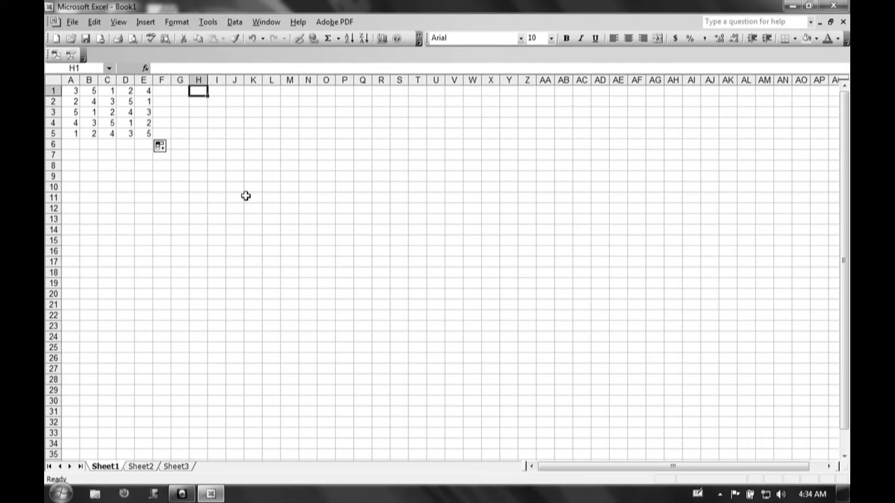
key("Right")
key("Right")
key("Right")
key("Right")
key("Left")
key("Left")
key("Left")
key("Left")
key("Left")
key("Left")
key("Right")
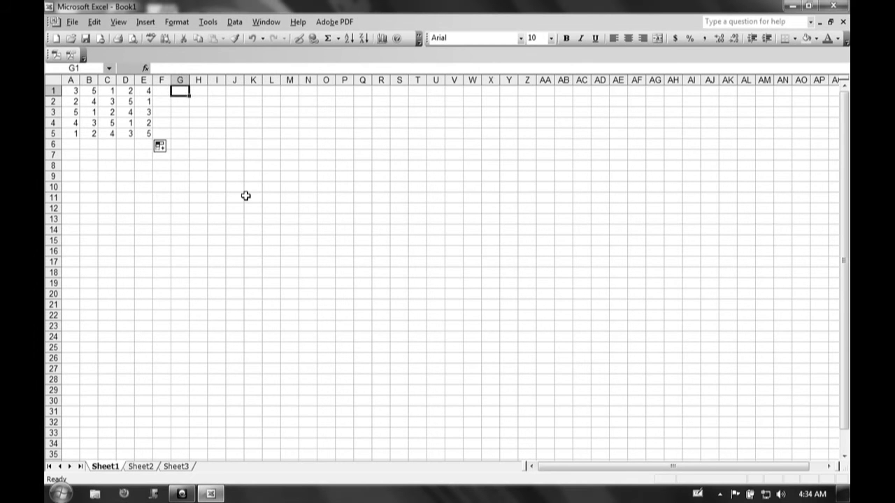
type("=")
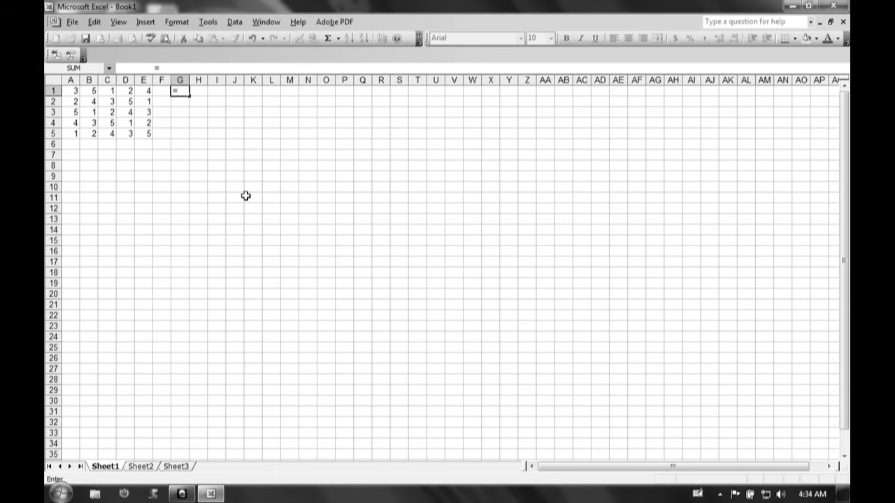
type("10")
key("Tab")
type("=")
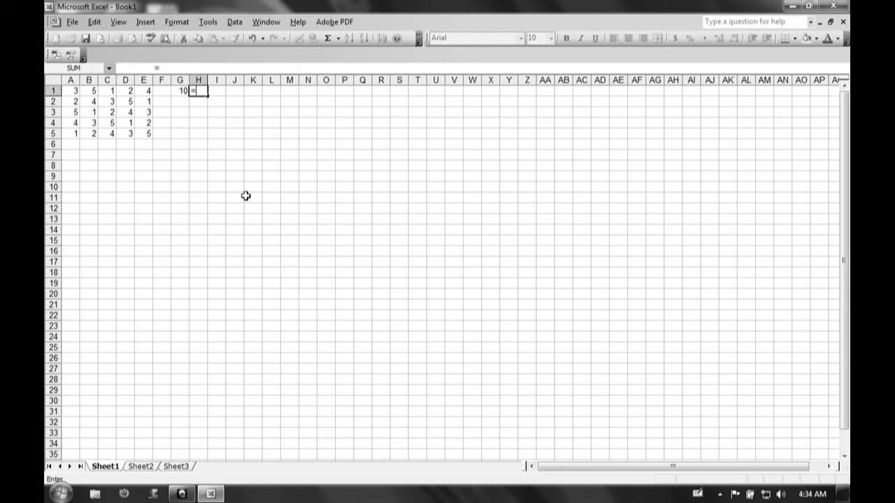
key("BackSpace")
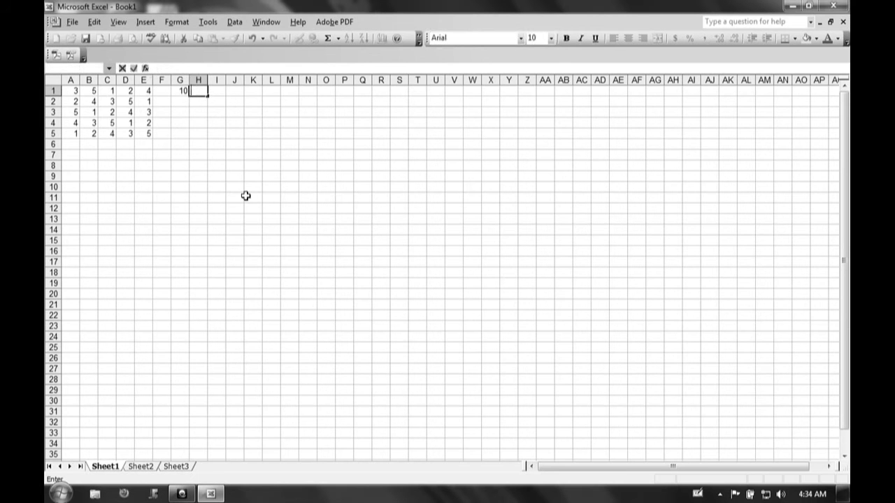
key("Left")
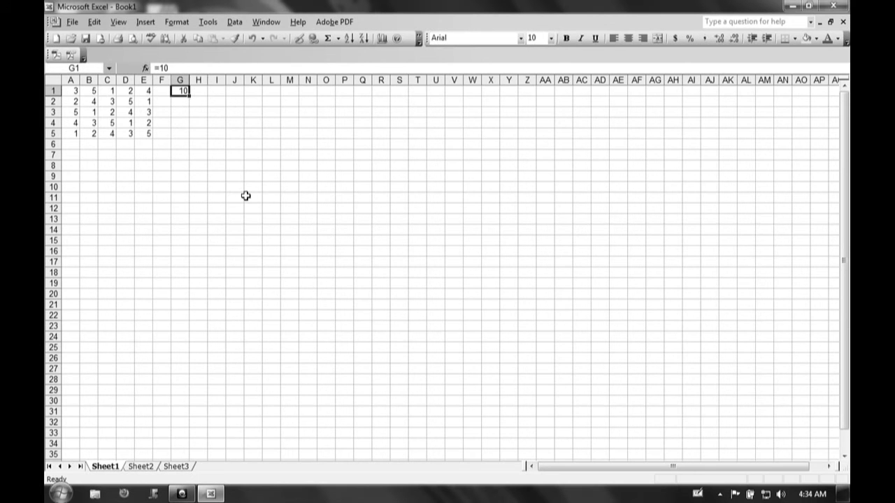
type("10")
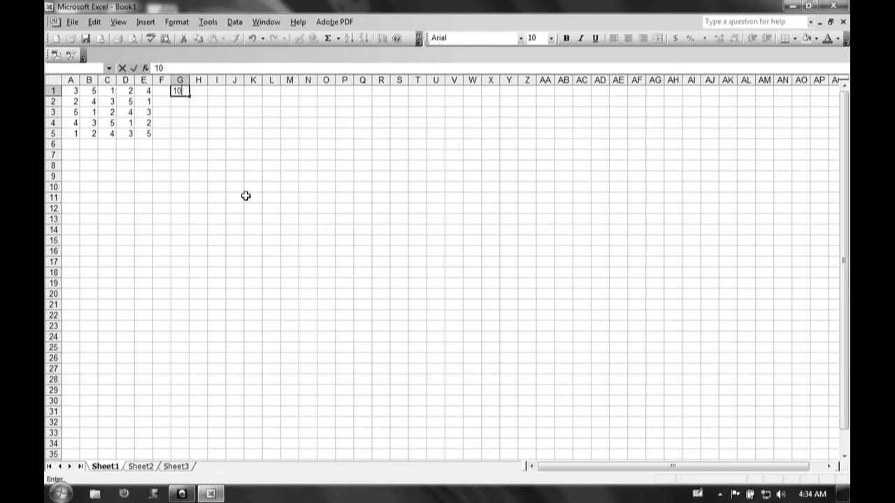
key("Right")
Enter 5, 0, 20 and 15 into H1 through K1.
type("5")
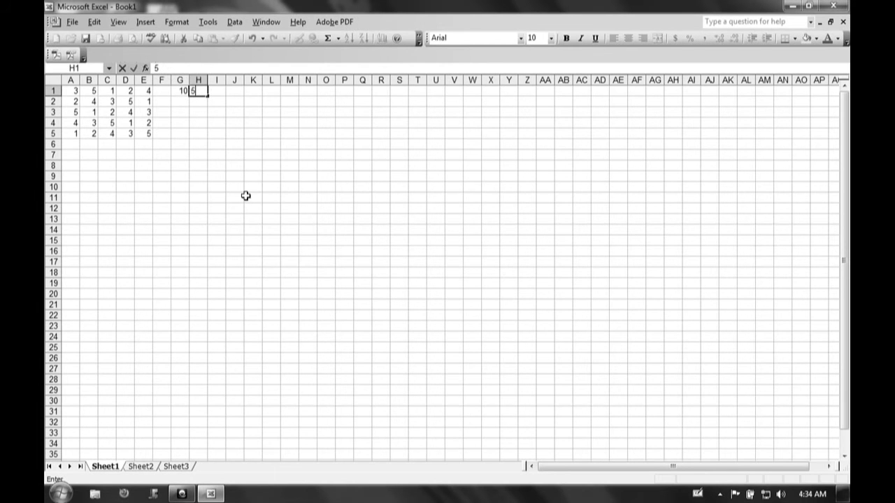
key("Right")
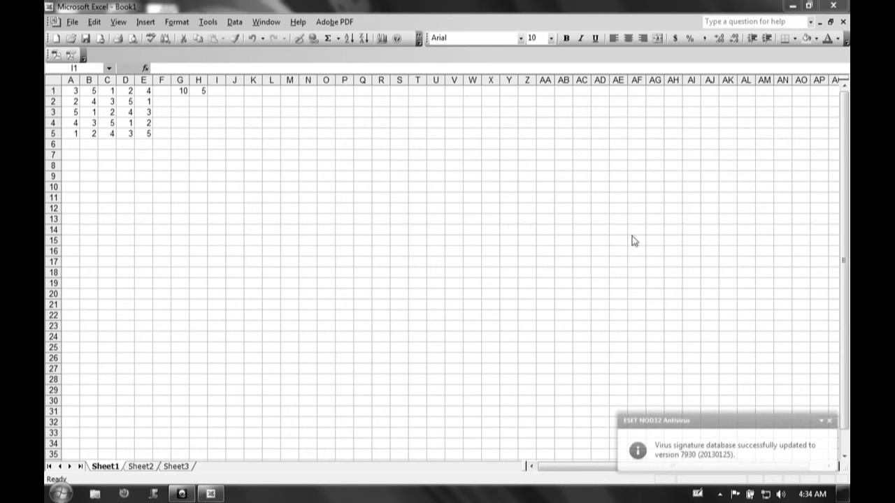
left_click(830, 423)
type("0")
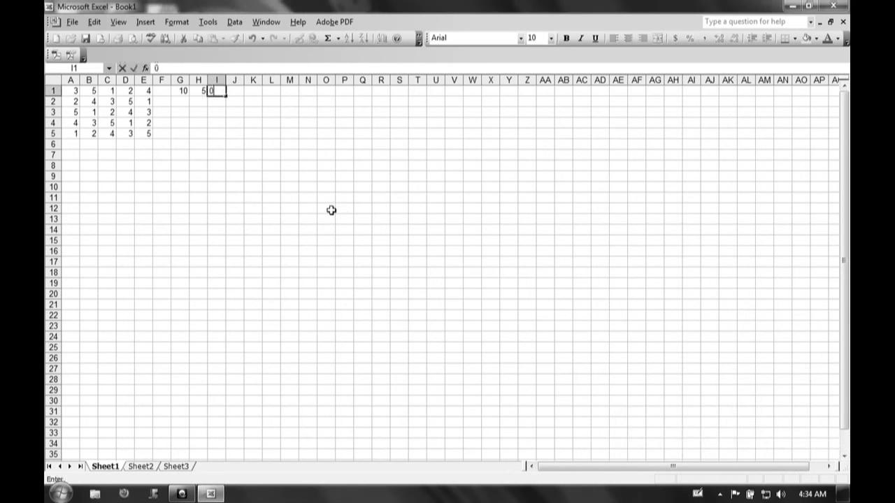
key("Tab")
type("2")
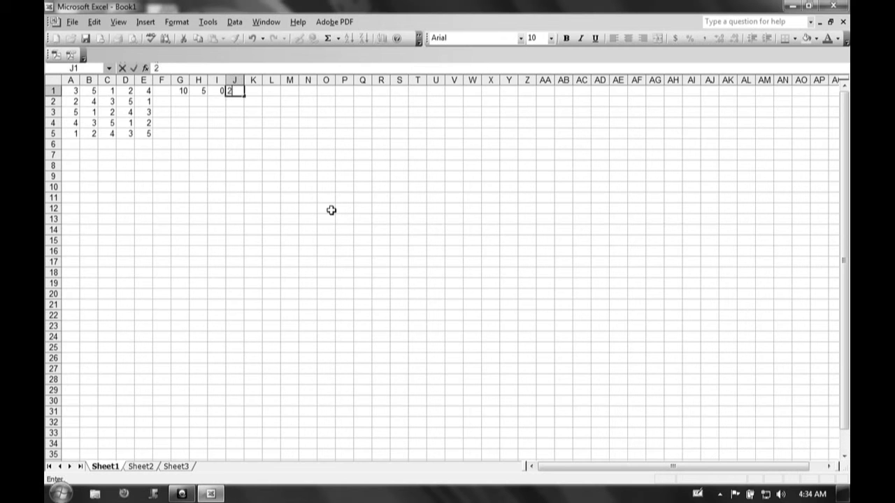
type("0")
key("Tab")
type("15")
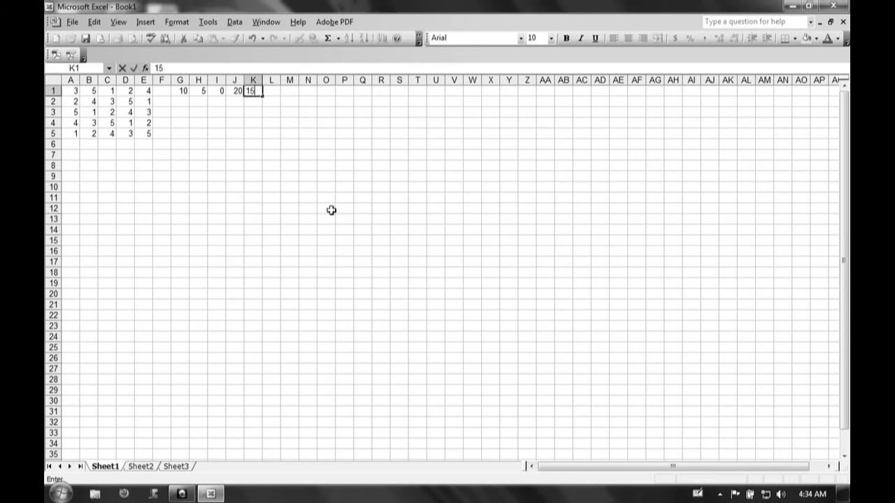
key("Return")
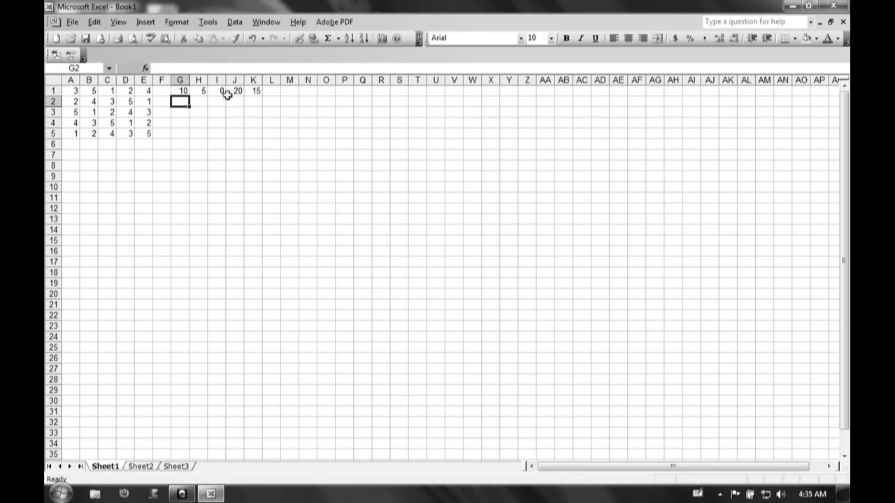
Enter =H1*I1 in G2 and =I1+J1 in H2, giving 0 and 20.
left_click_drag(219, 91, 257, 91)
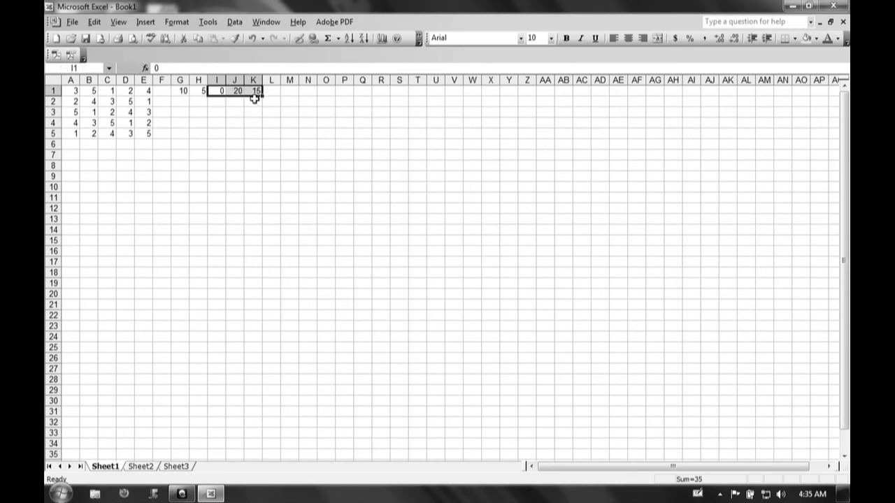
mouse_move(179, 102)
left_mouse_down()
mouse_move(213, 102)
mouse_move(197, 90)
mouse_move(253, 102)
left_mouse_up()
left_click(174, 101)
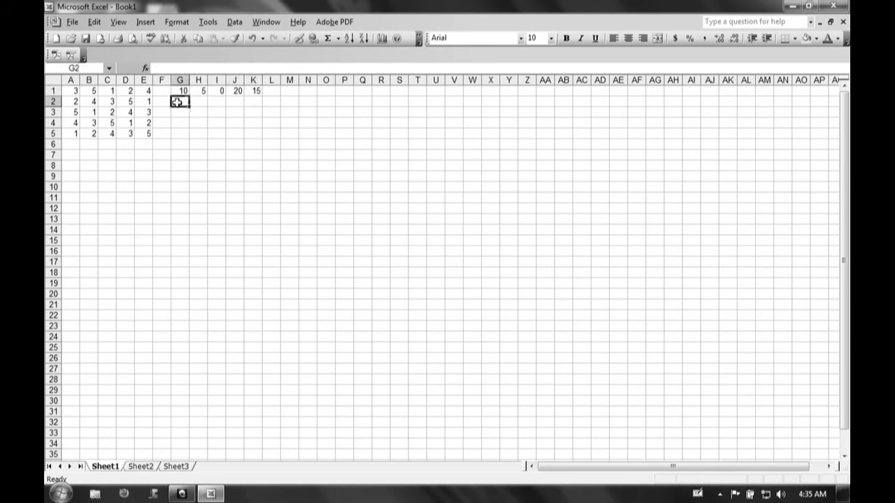
type("=")
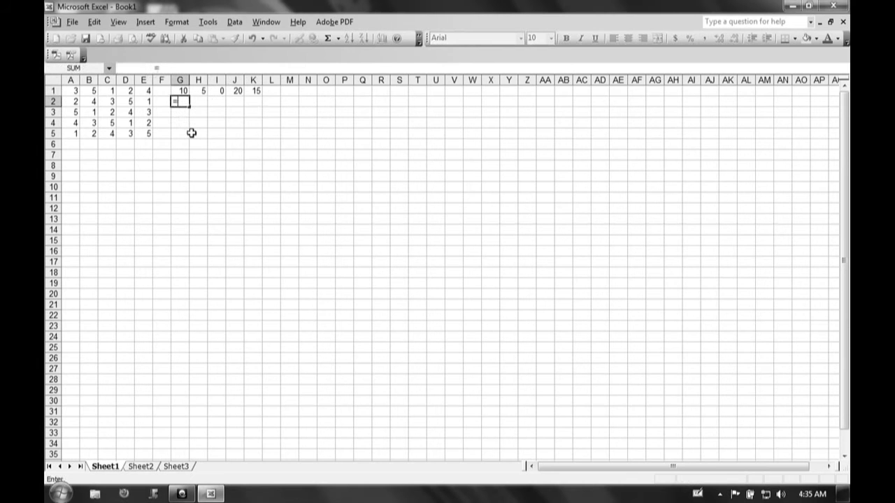
type("h1*i1")
key("Tab")
type("=")
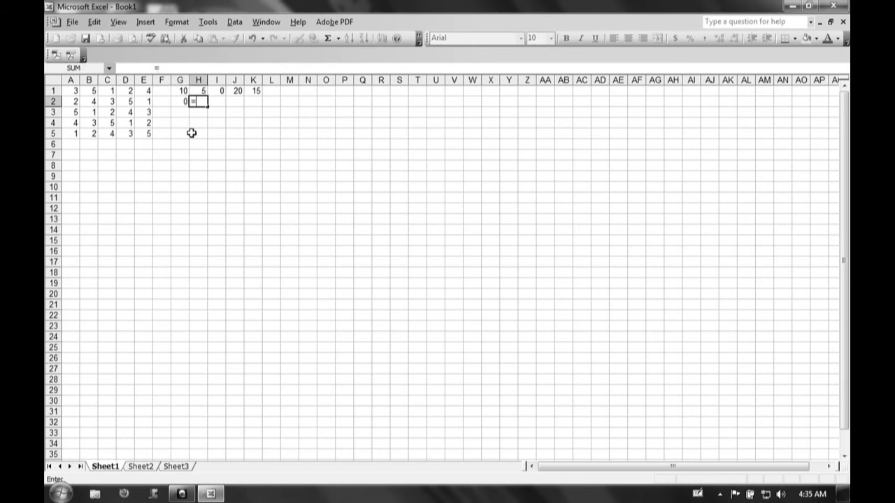
type("i1+j1")
key("Tab")
Enter =K1, =G1 and =H1 in I2:K2 so they read 15, 10, 5.
type("=k1")
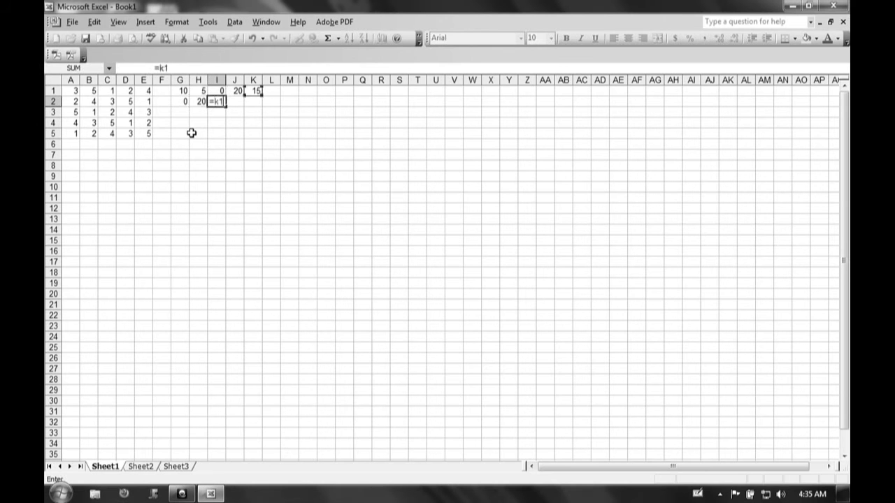
key("Tab")
type("=")
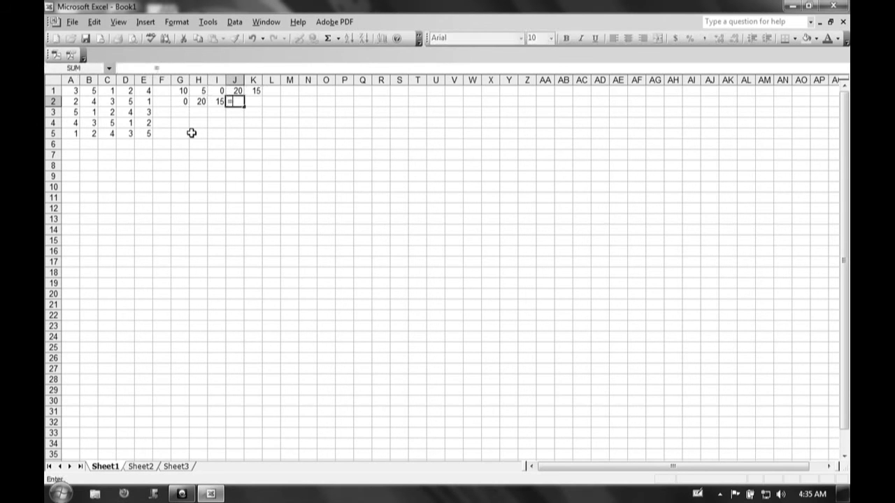
type("g1=")
key("BackSpace")
type("1")
key("BackSpace")
key("Tab")
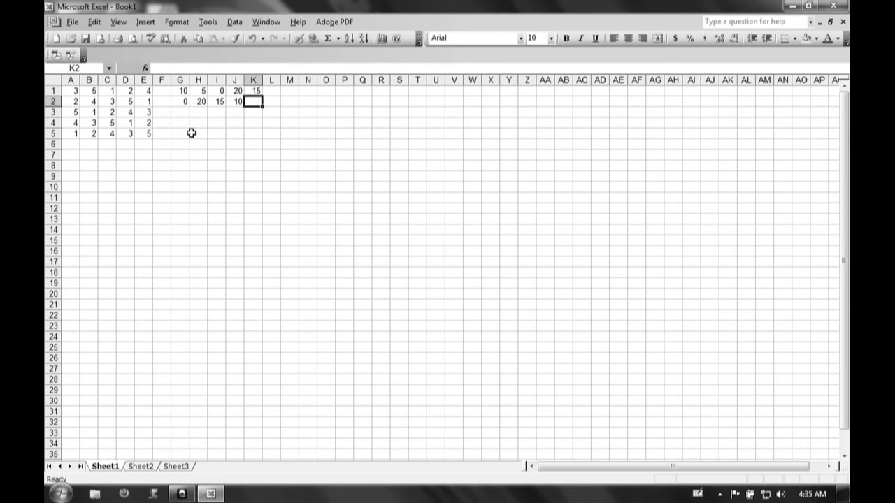
type("=h1")
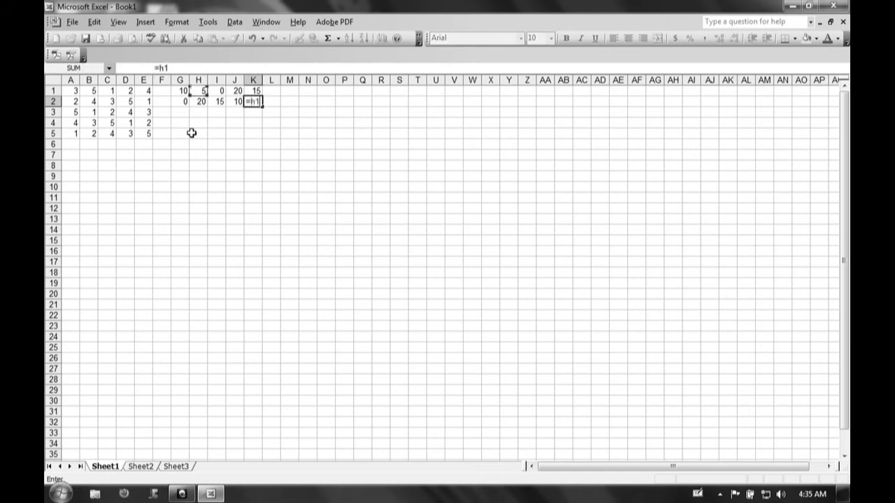
key("Tab")
key("Down")
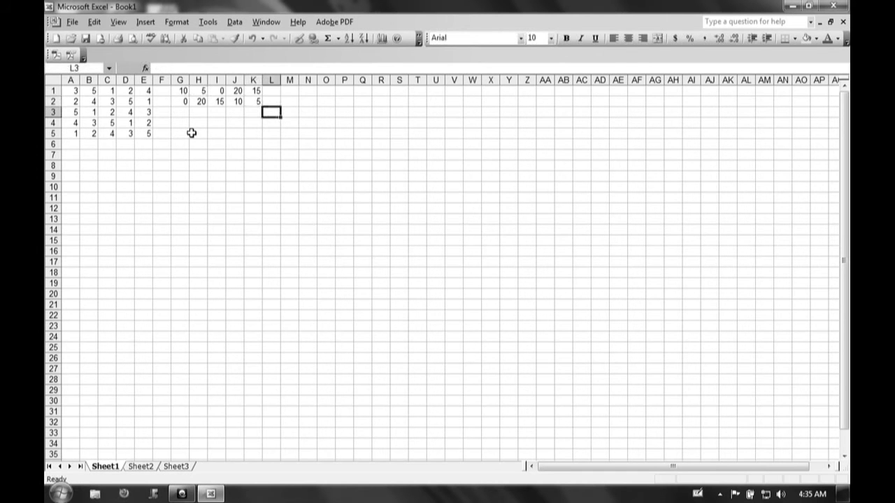
key("Left")
key("Left")
key("Left")
key("Left")
key("Left")
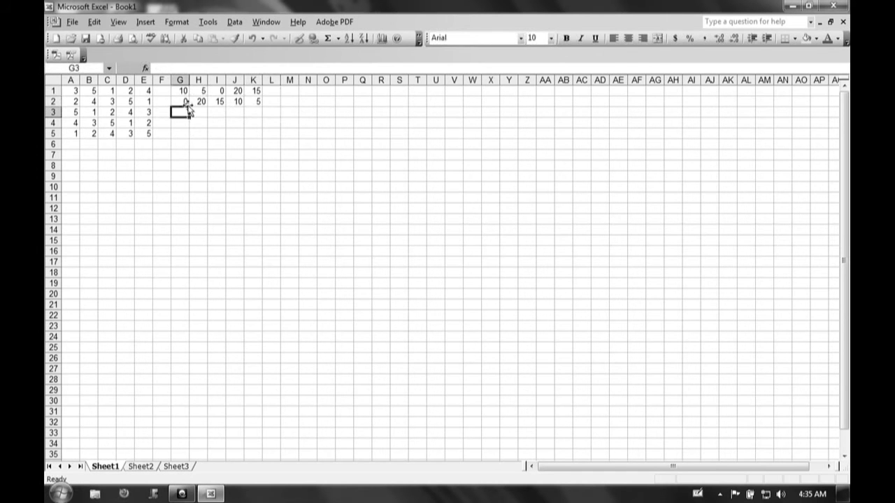
Fill G2:K2 down to row 5, then check the A1:E5 and G1:K5 totals.
mouse_move(183, 102)
left_mouse_down()
mouse_move(258, 100)
mouse_move(264, 139)
left_mouse_up()
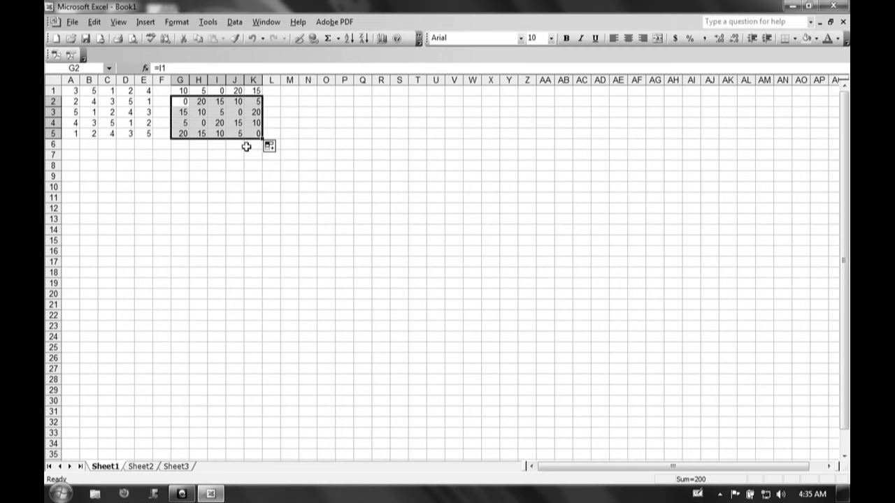
left_click(208, 155)
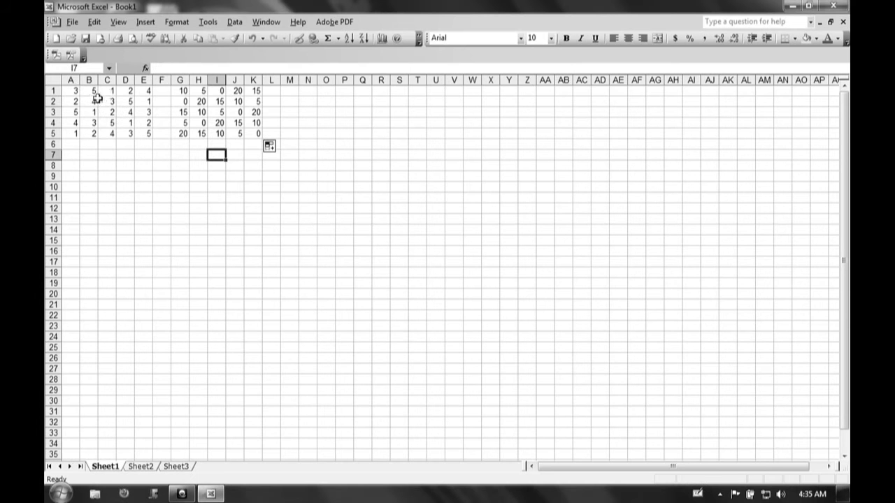
left_click_drag(73, 91, 142, 135)
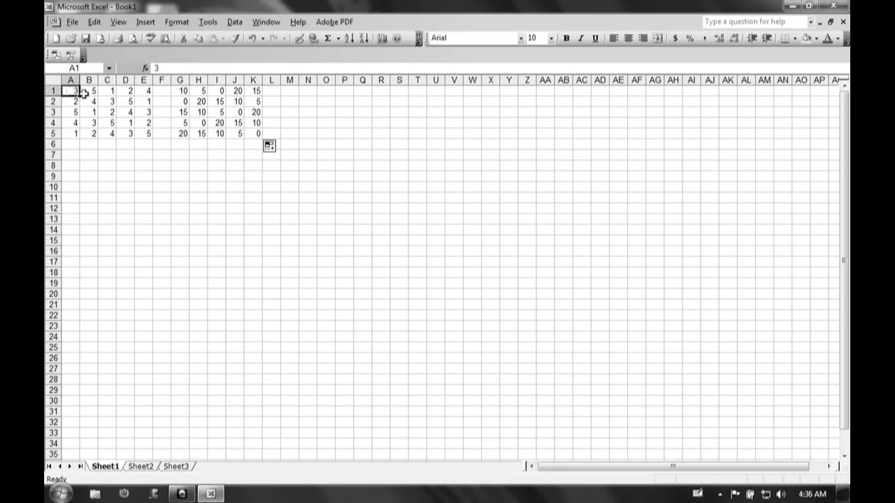
left_click_drag(179, 91, 256, 134)
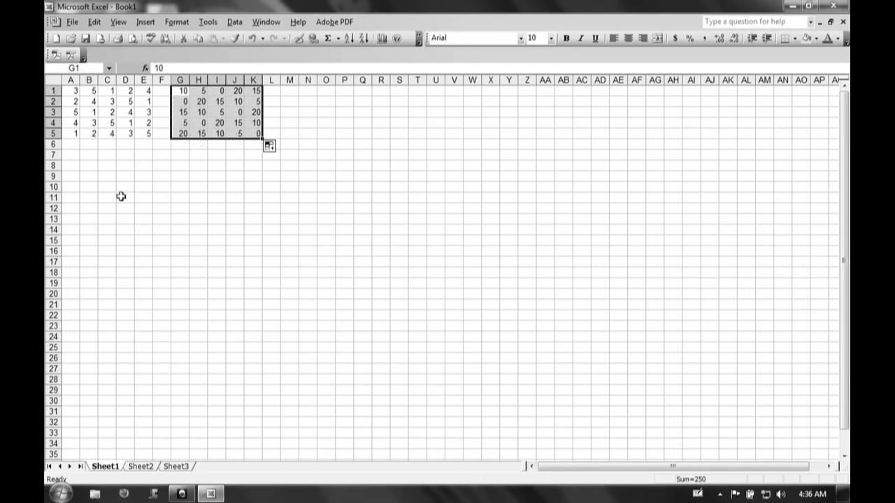
left_click(121, 157)
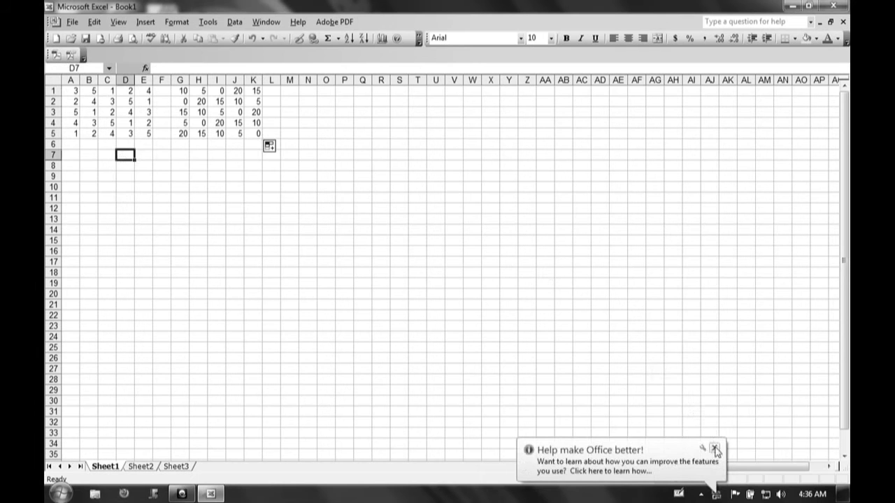
left_click(714, 450)
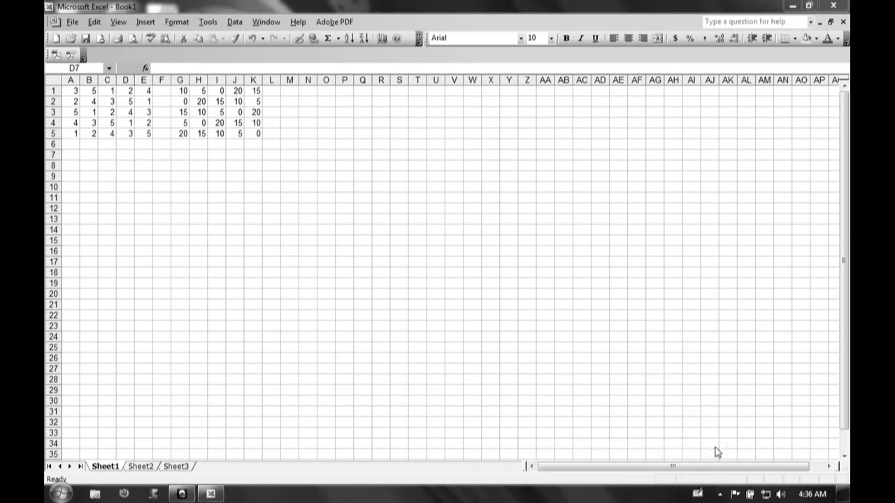
left_click(120, 155)
type("=")
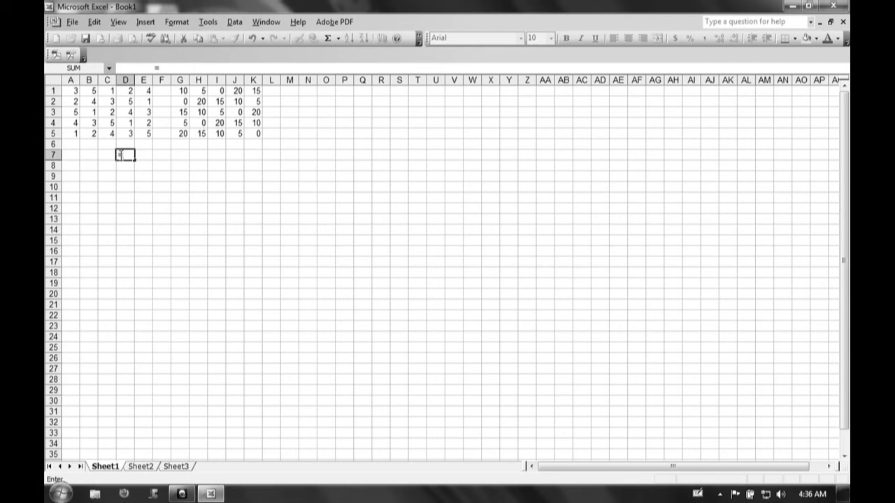
key("BackSpace")
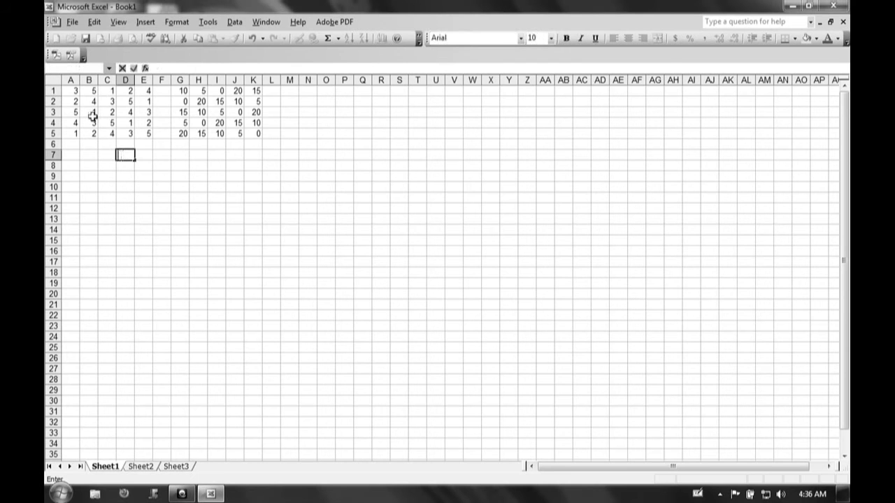
left_click(74, 92)
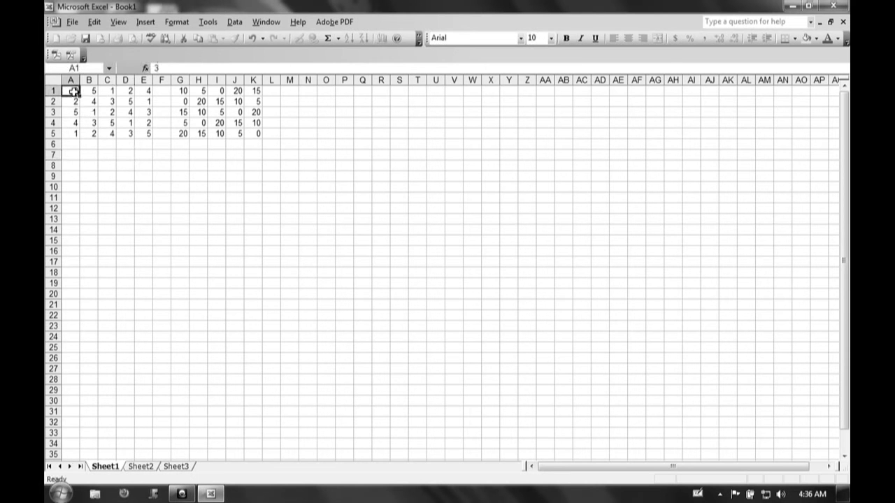
left_click(183, 89)
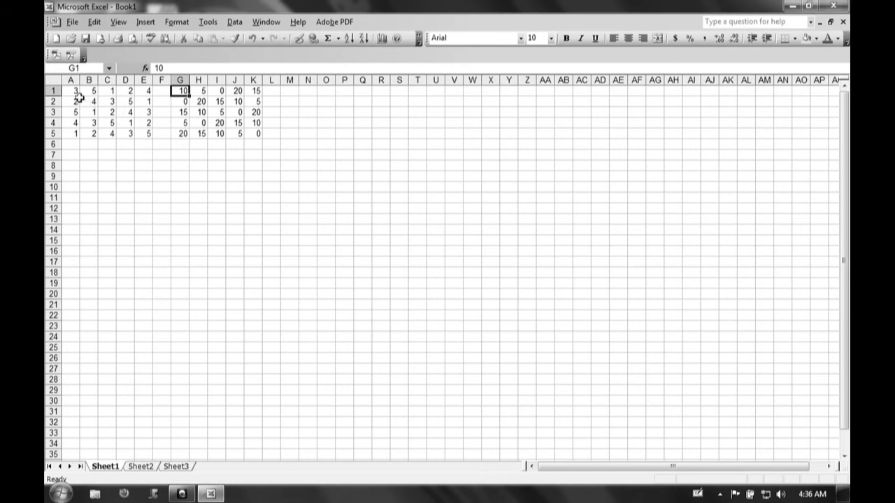
left_click_drag(72, 91, 141, 133)
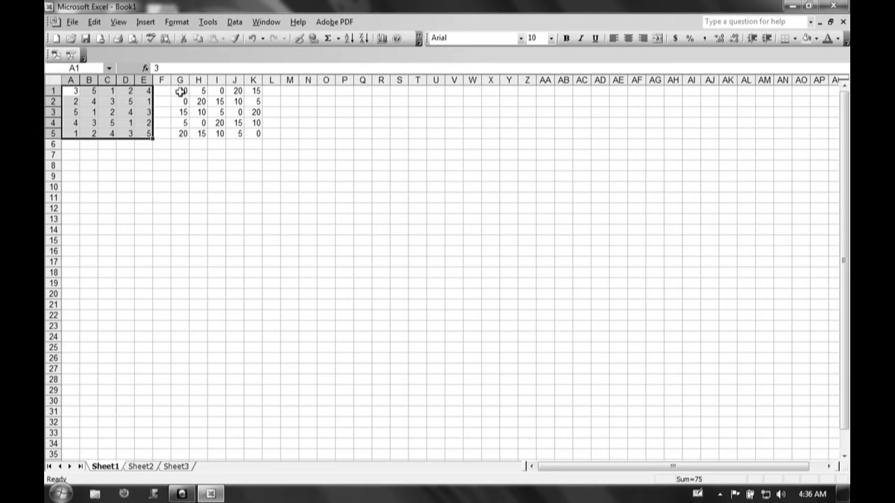
left_click_drag(181, 92, 253, 132)
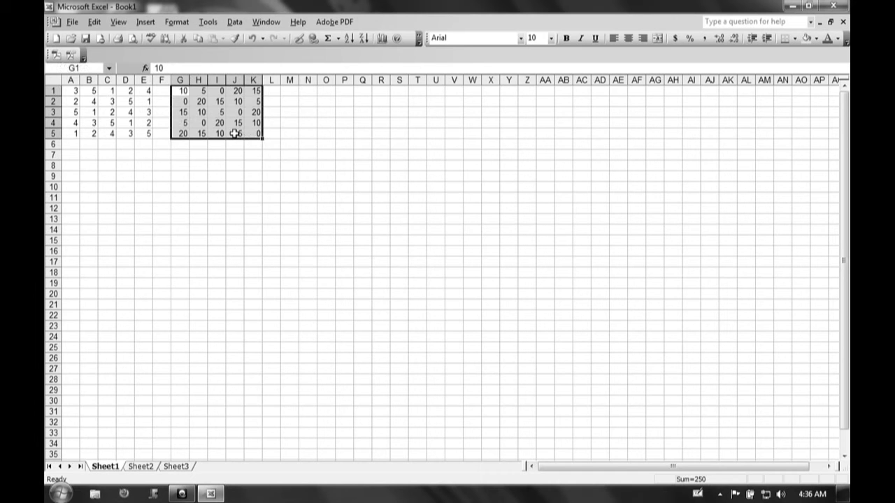
left_click(125, 154)
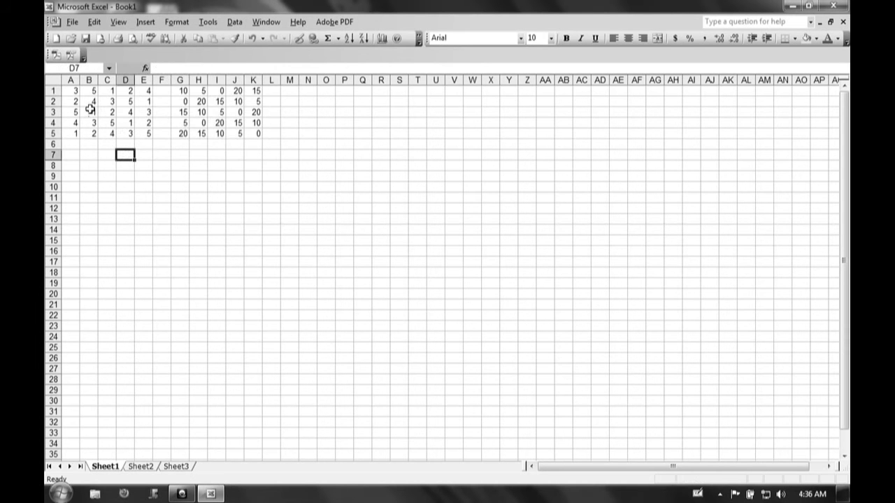
left_click(71, 91)
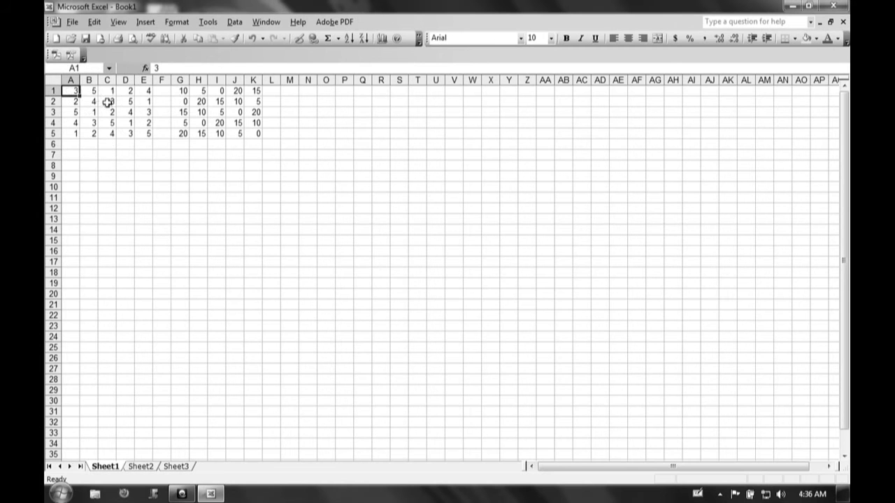
left_click(126, 155)
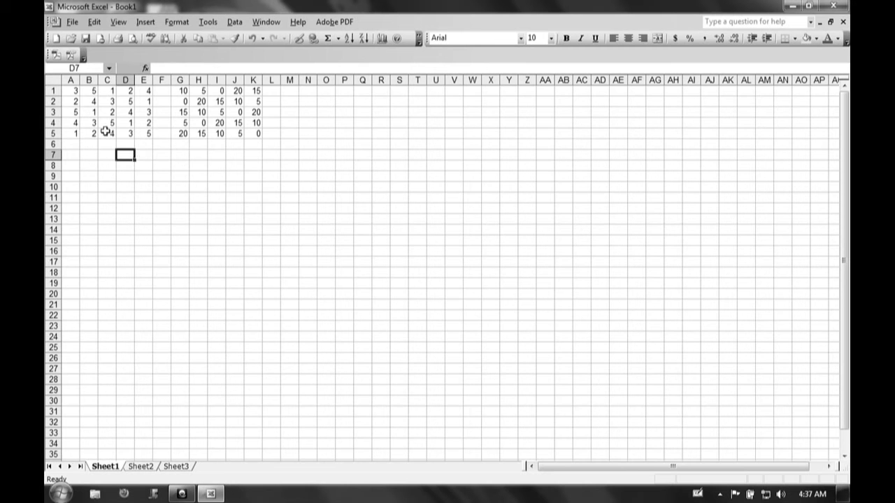
left_click(74, 91)
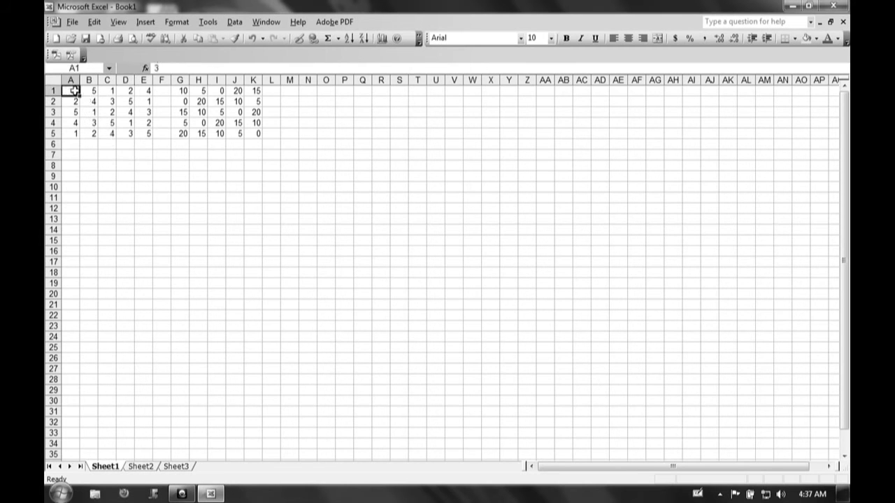
left_click(183, 90)
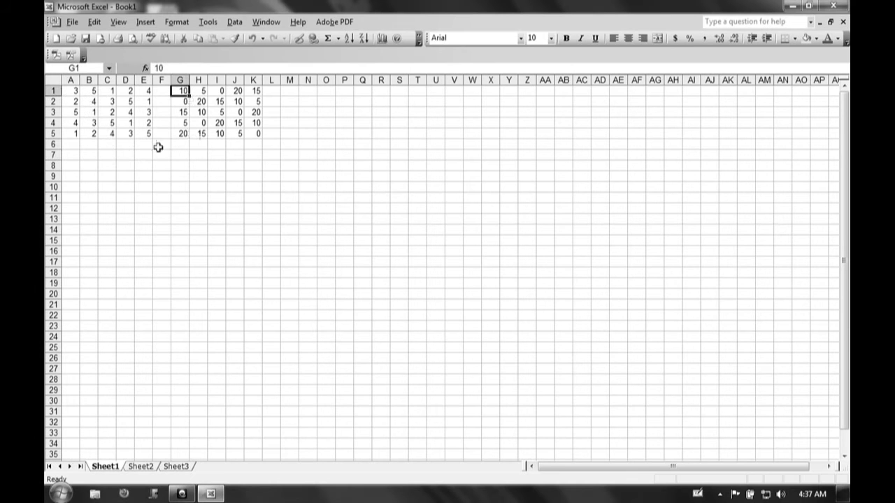
left_click(129, 154)
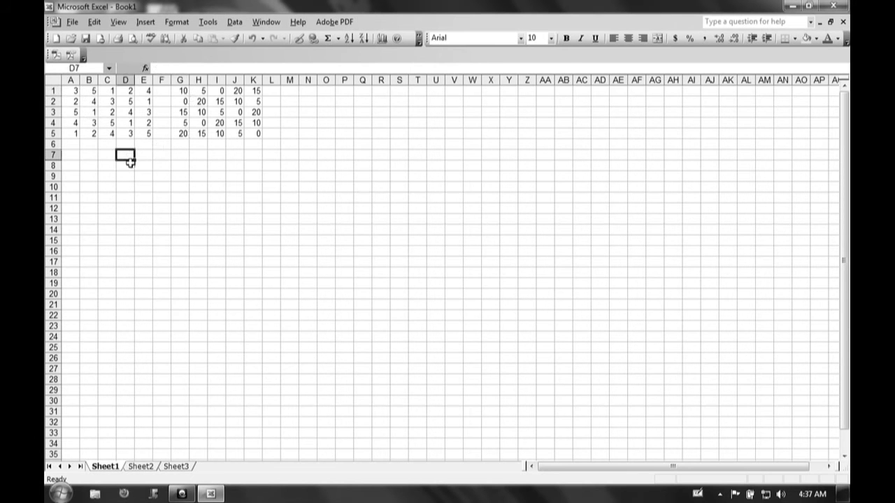
Enter =A1+G1 in D7 to show 13, then verify the formula's referenced cells.
type("=a1+g1")
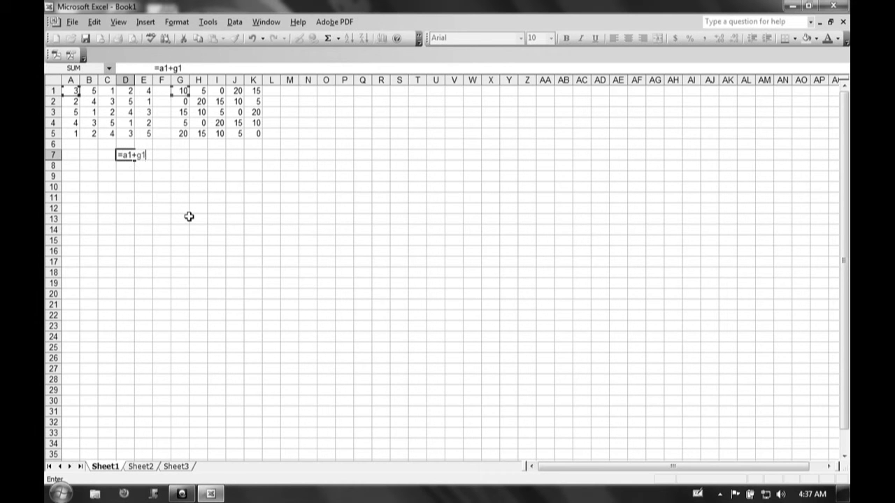
key("Tab")
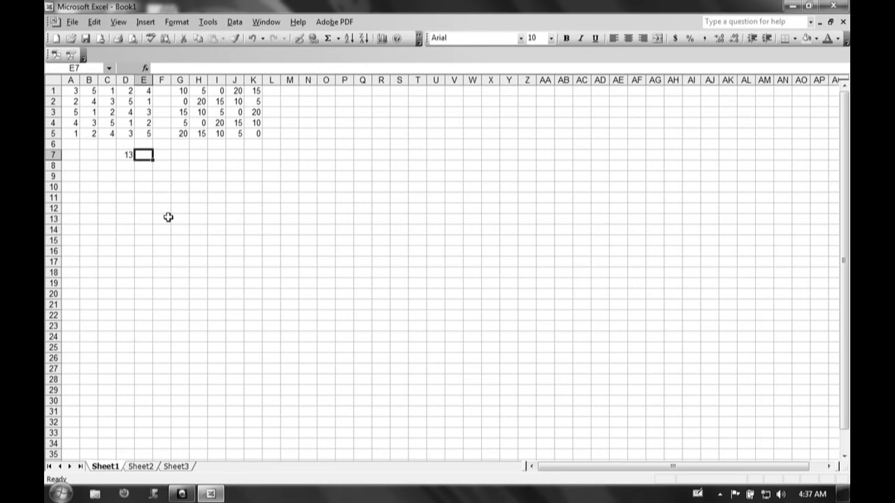
left_click(127, 158)
double_click(127, 157)
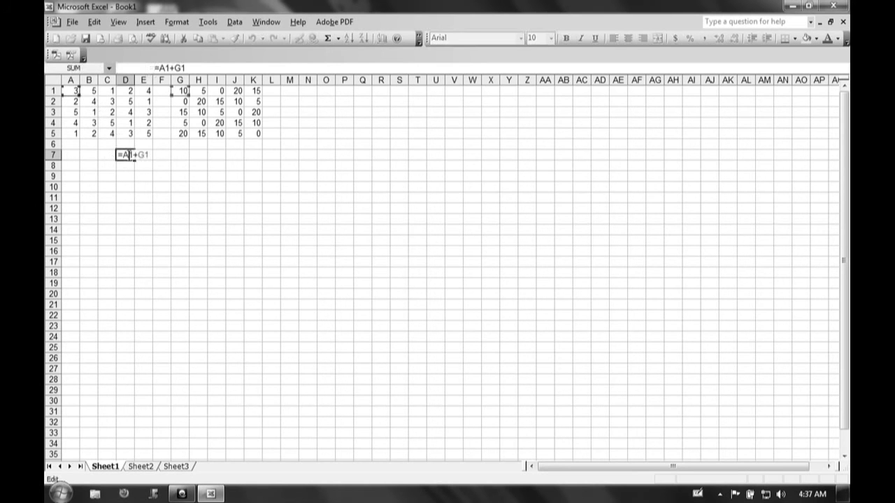
key("Escape")
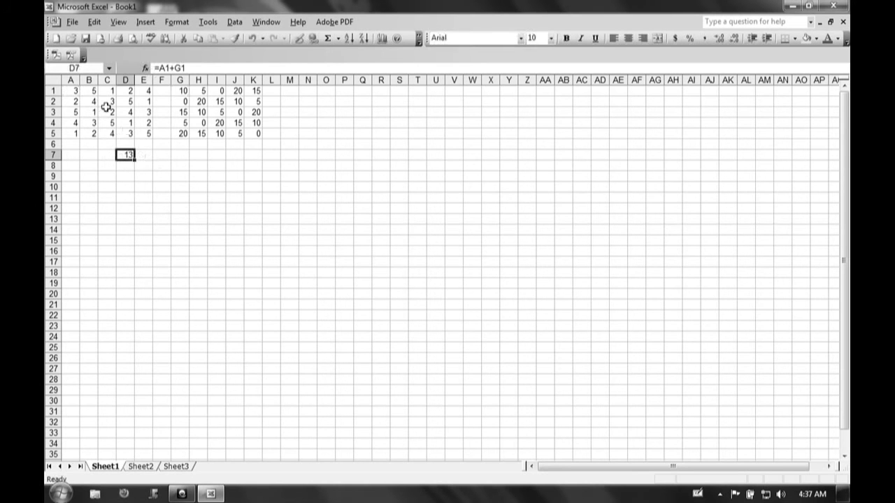
left_click(144, 155)
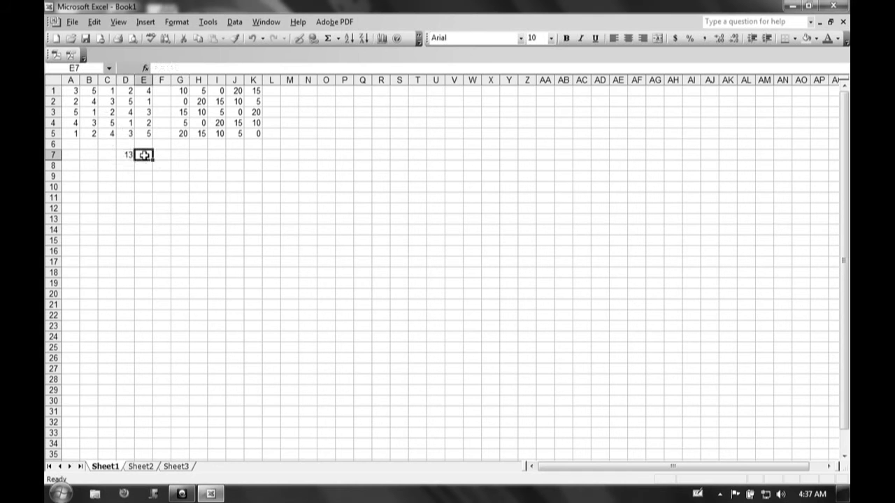
left_click(92, 92)
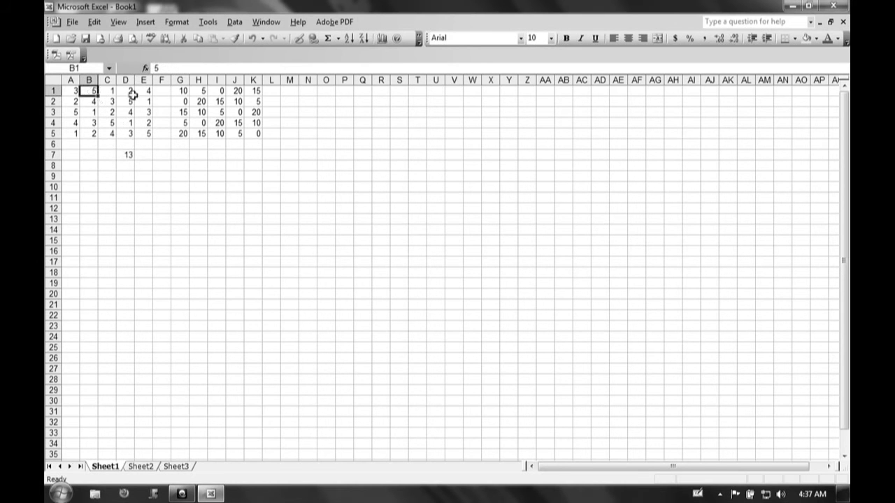
left_click(202, 94)
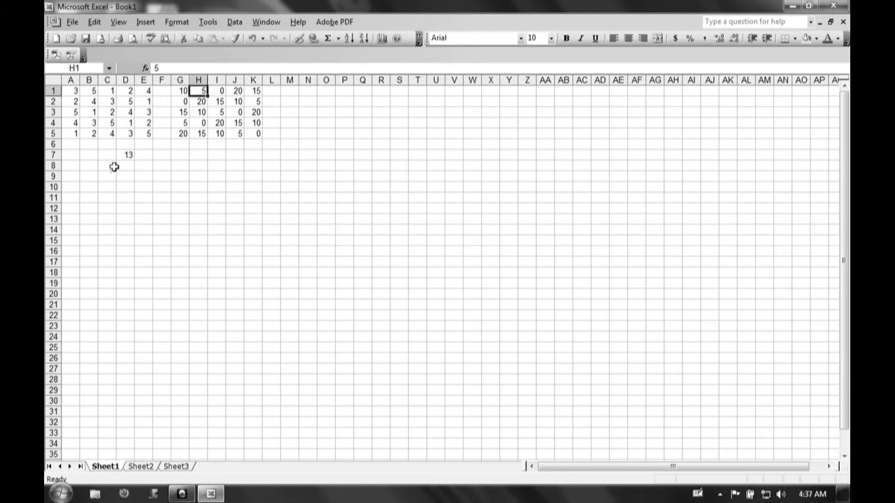
left_click(128, 155)
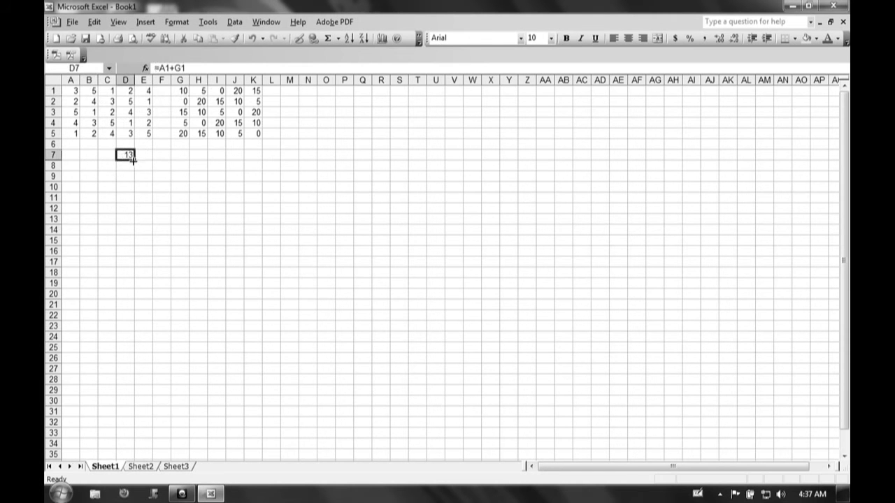
Copy D7's sum formula into E7 and confirm it shows 10.
left_click_drag(134, 161, 150, 160)
double_click(144, 155)
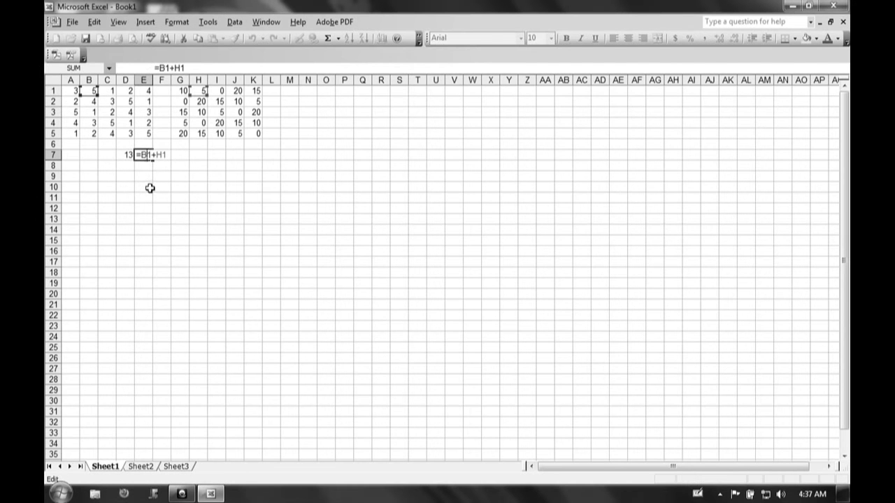
key("Tab")
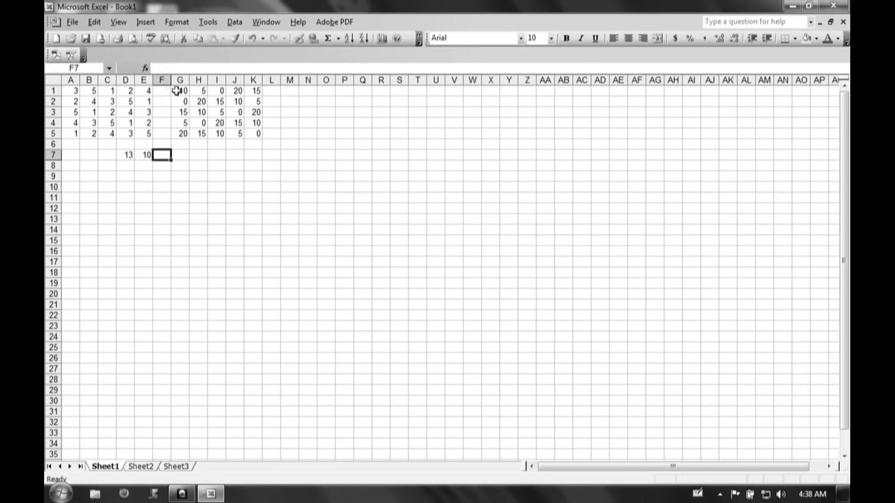
left_click(144, 154)
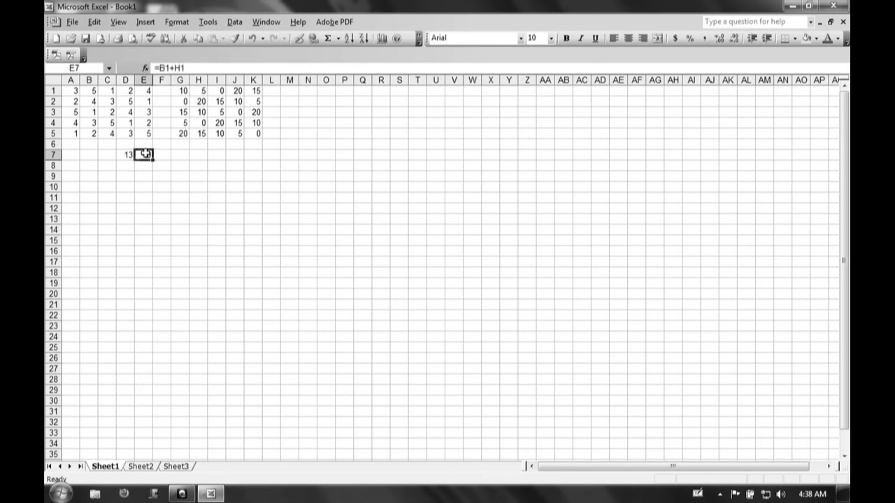
Copy the sum formula across F7:H7 and verify each cell's references.
left_click_drag(152, 160, 206, 158)
left_click(164, 155)
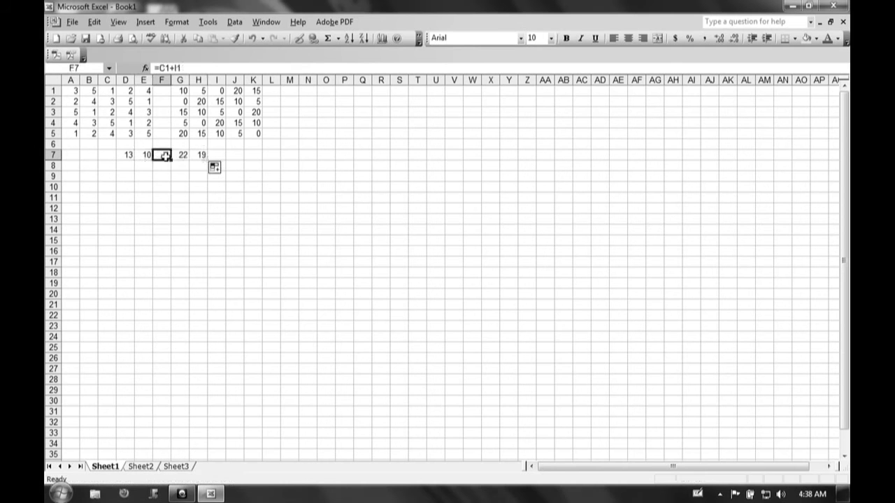
double_click(165, 155)
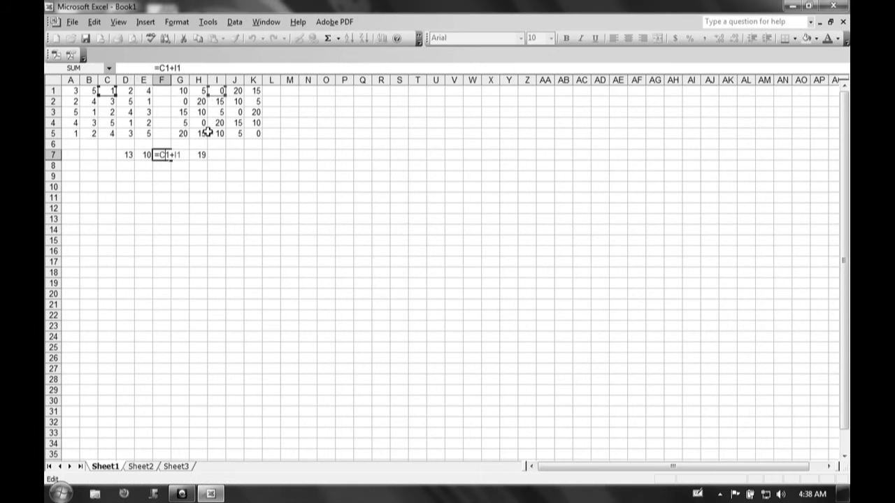
key("Tab")
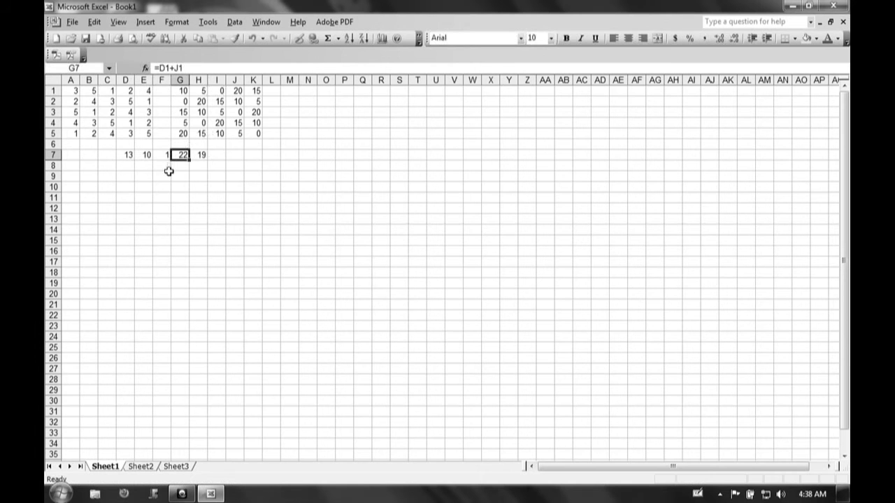
double_click(182, 155)
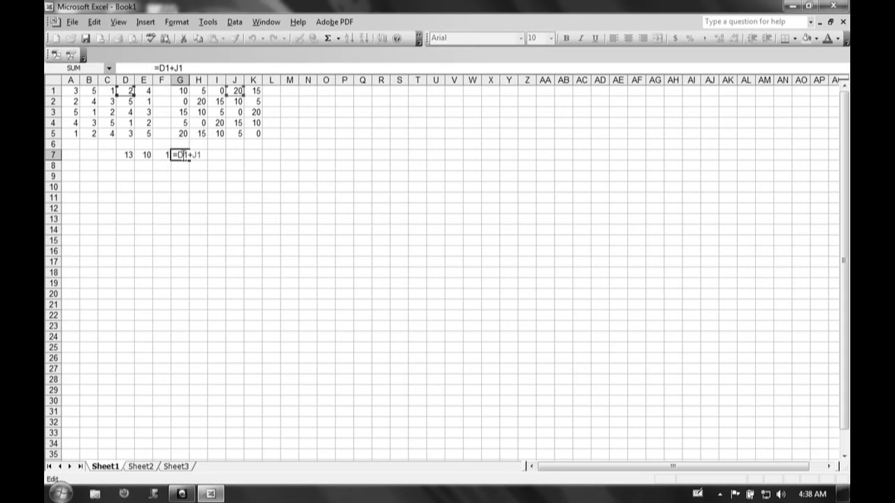
key("Tab")
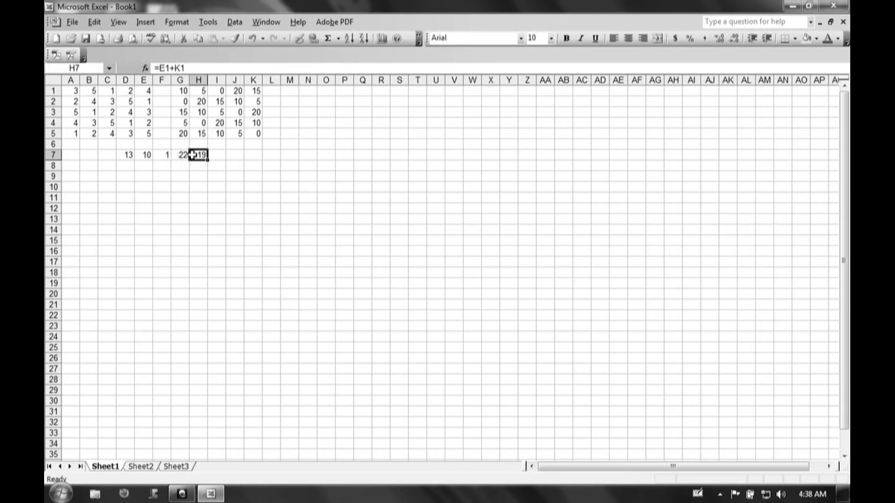
double_click(205, 155)
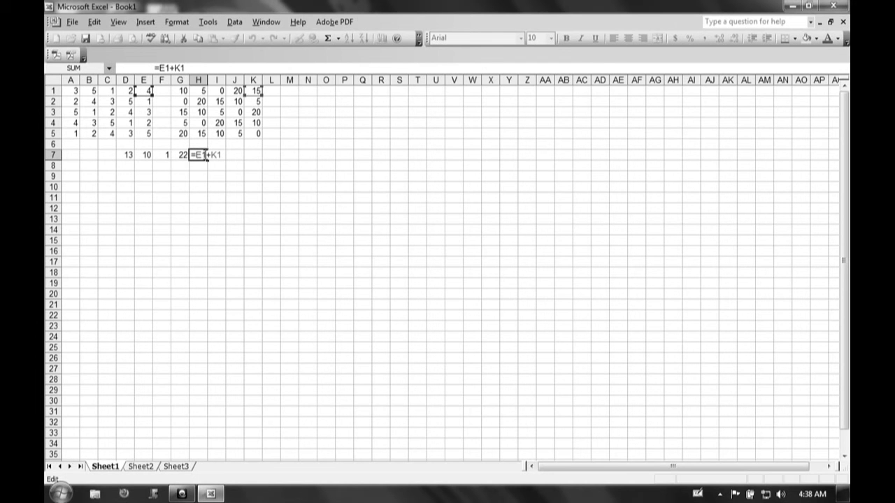
key("Tab")
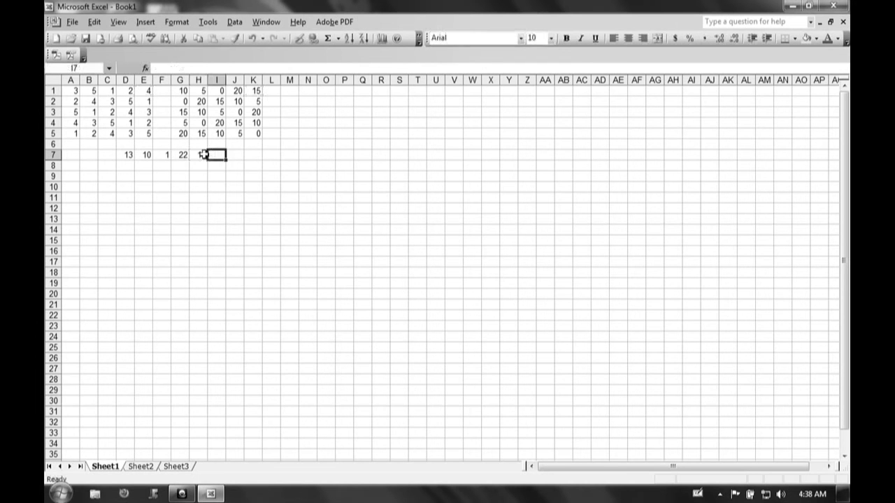
Fill the D7:H7 sum formulas down through row 11, completing the 1–25 square.
mouse_move(134, 157)
left_mouse_down()
mouse_move(209, 162)
mouse_move(207, 204)
left_mouse_up()
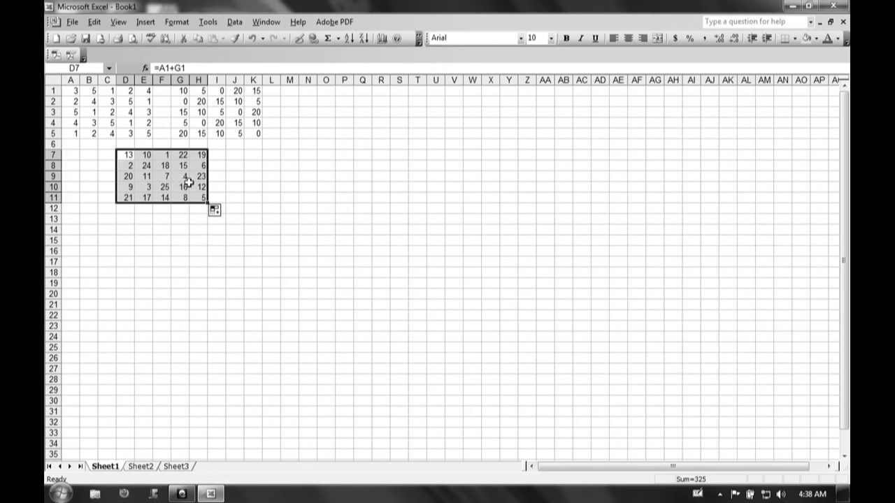
Apply a thick solid outline border to D7:H11 through Format Cells.
right_click(190, 172)
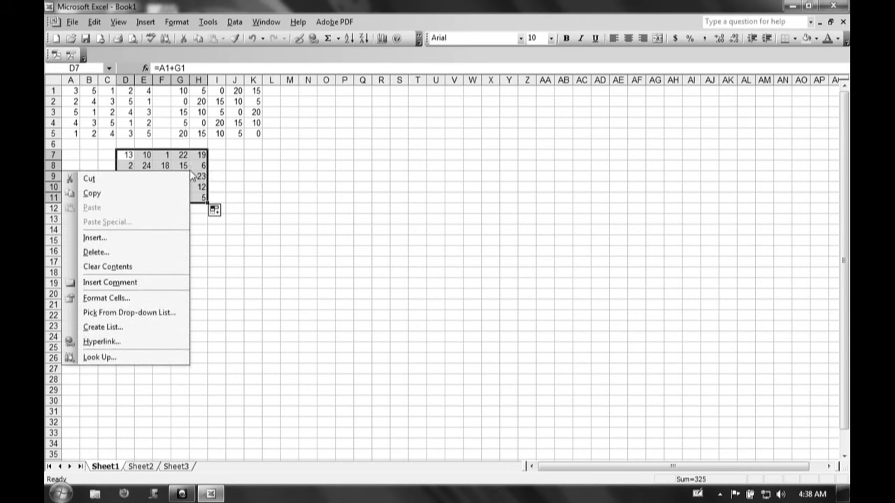
left_click(139, 298)
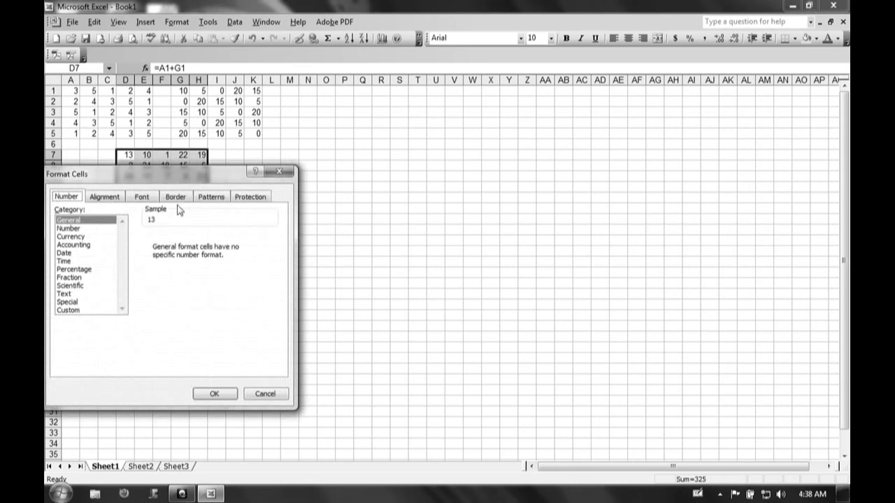
left_click(180, 198)
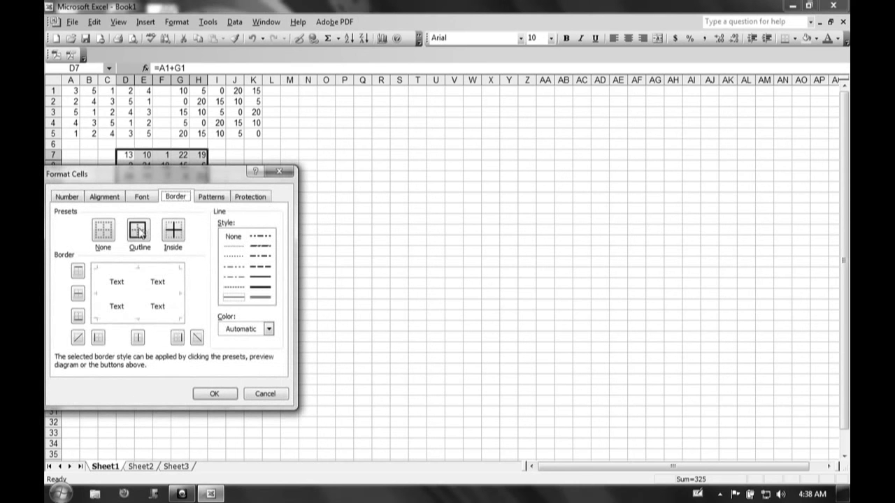
left_click(260, 277)
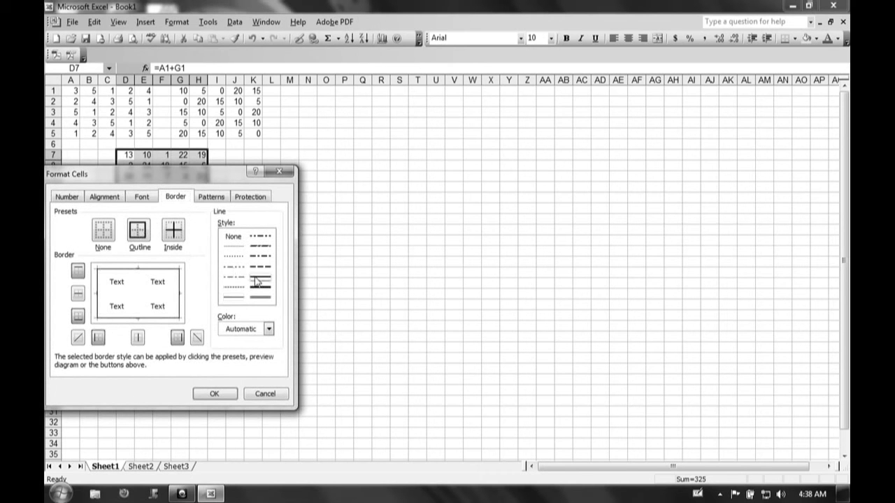
left_click(138, 230)
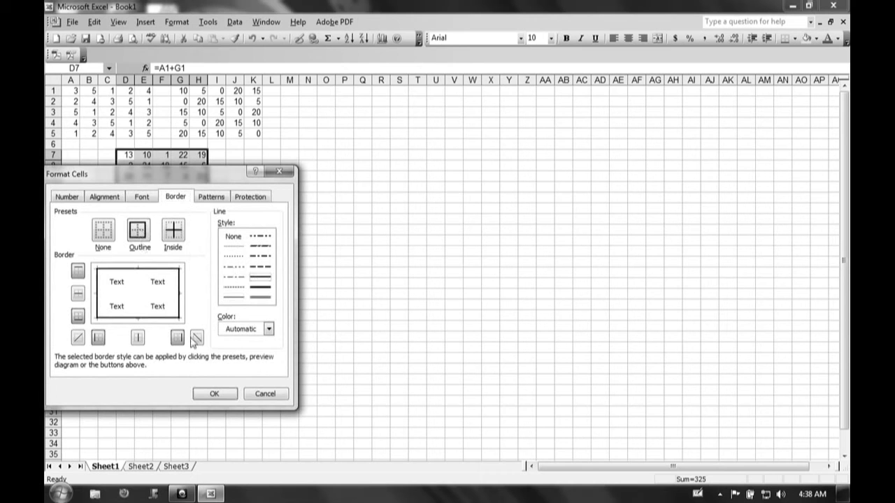
left_click(212, 394)
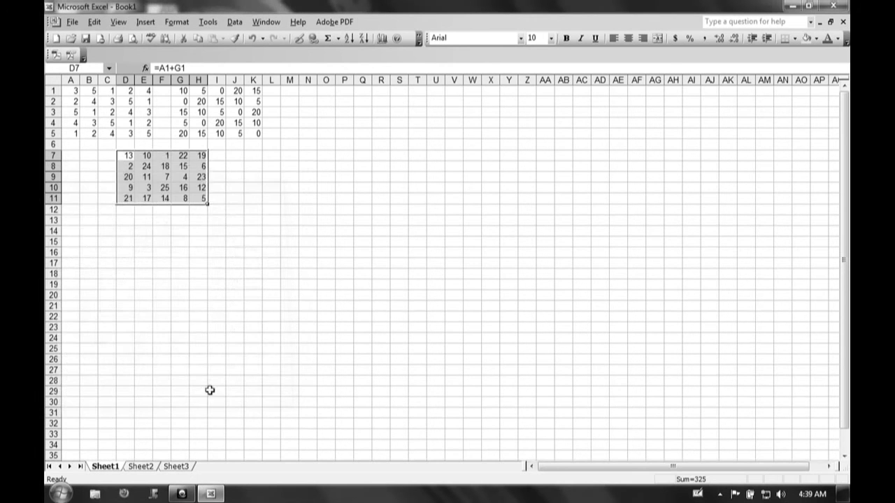
Deselect the outlined square and set the sheet magnification to 150%.
left_click(245, 242)
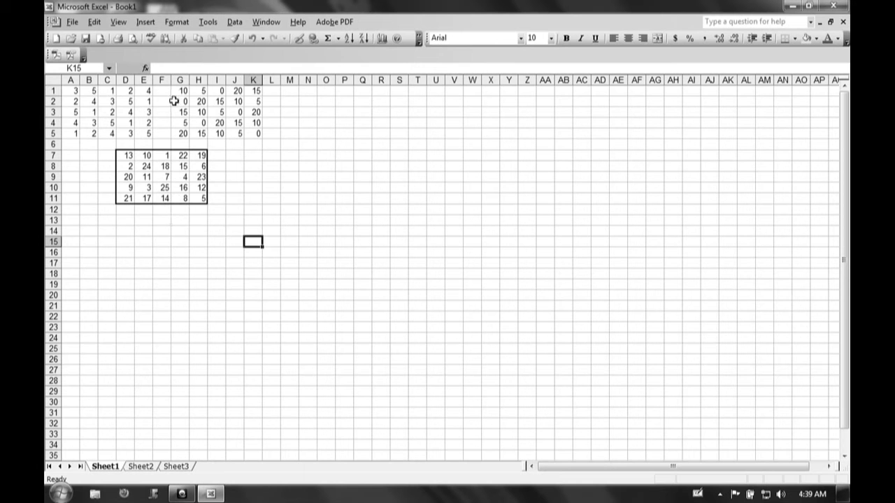
left_click(118, 21)
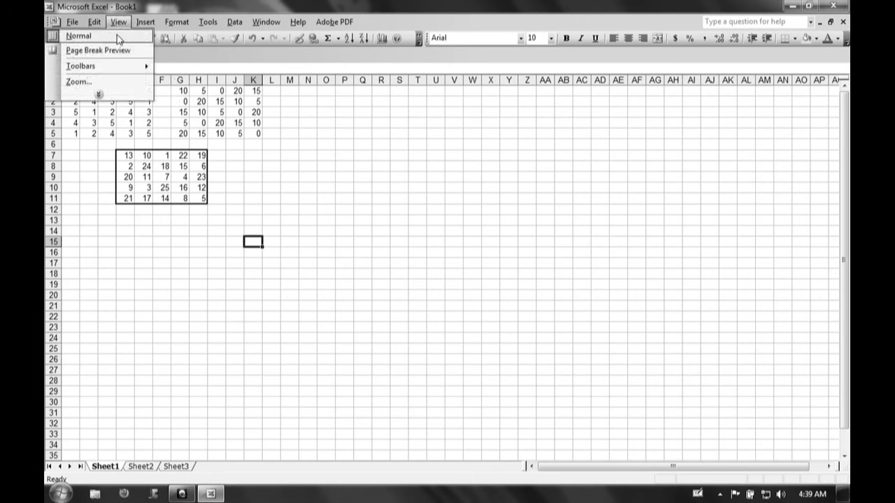
left_click(116, 83)
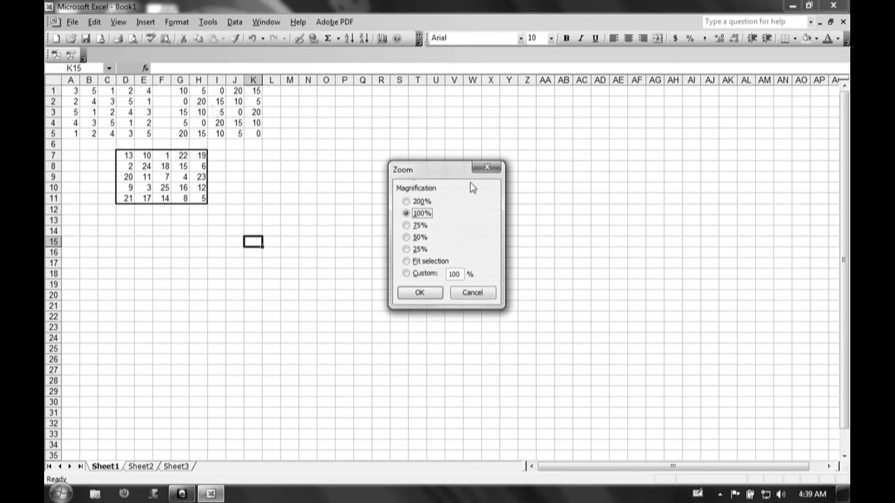
left_click(456, 276)
left_click(455, 277)
key("BackSpace")
type("50")
left_click(419, 293)
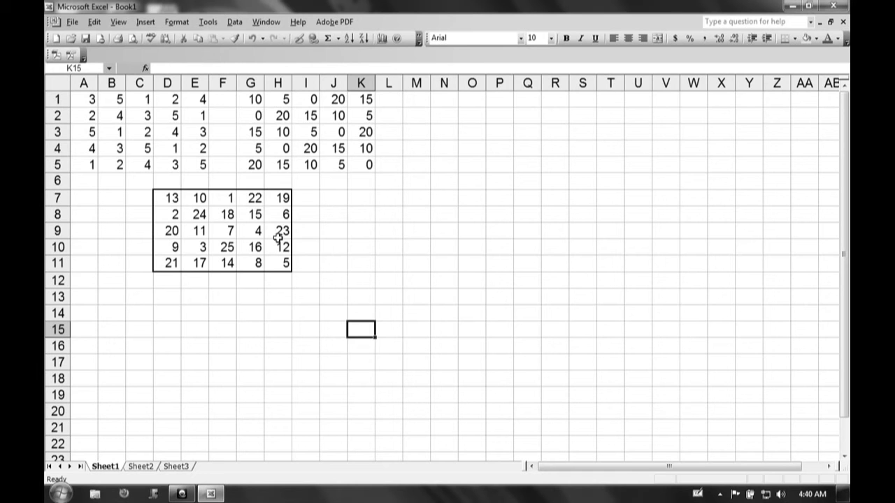
left_click(231, 199)
left_click(174, 215)
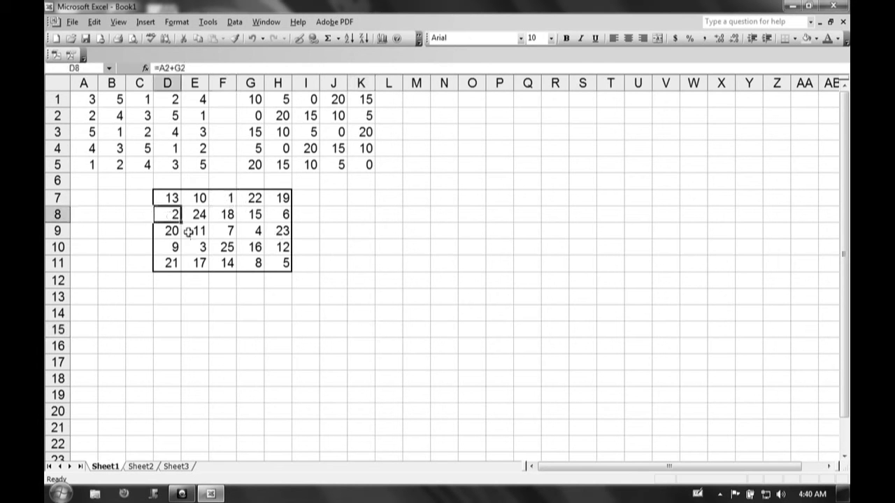
left_click(196, 247)
left_click(251, 235)
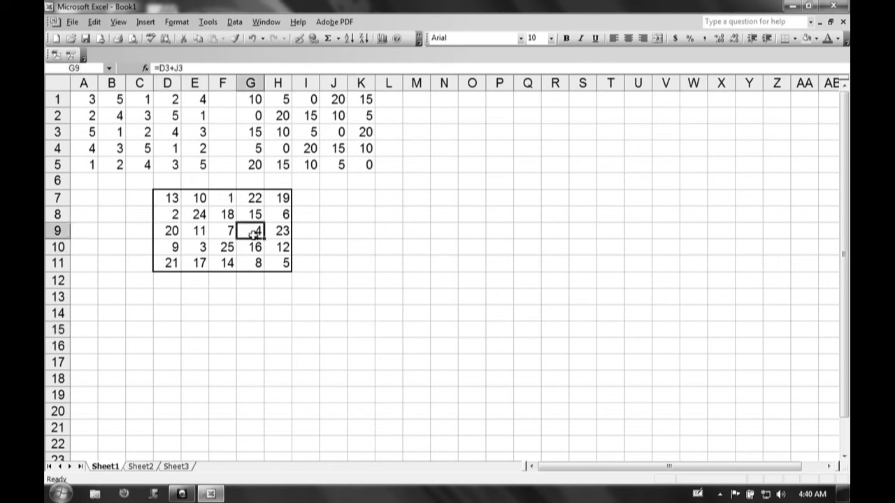
left_click(276, 263)
left_click(279, 217)
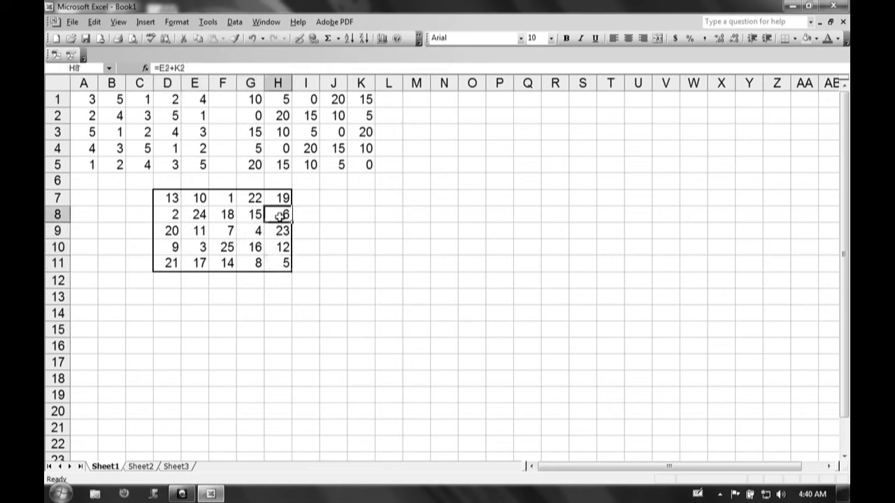
left_click(225, 235)
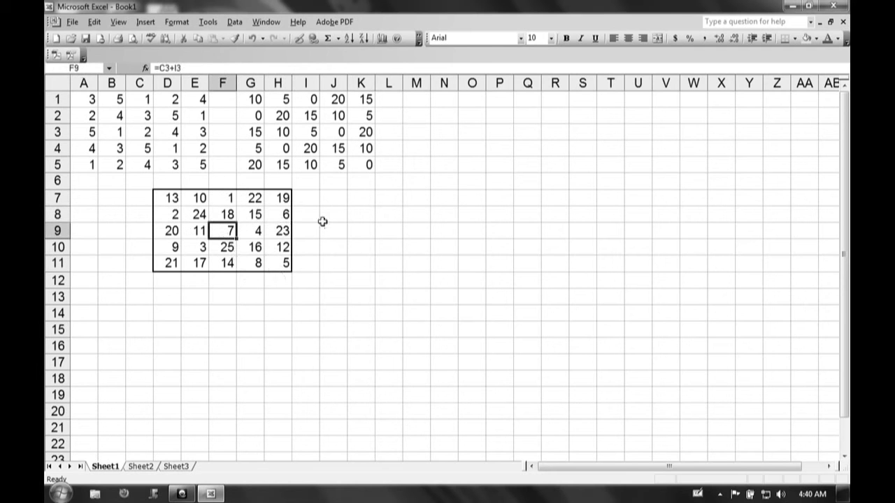
left_click(331, 200)
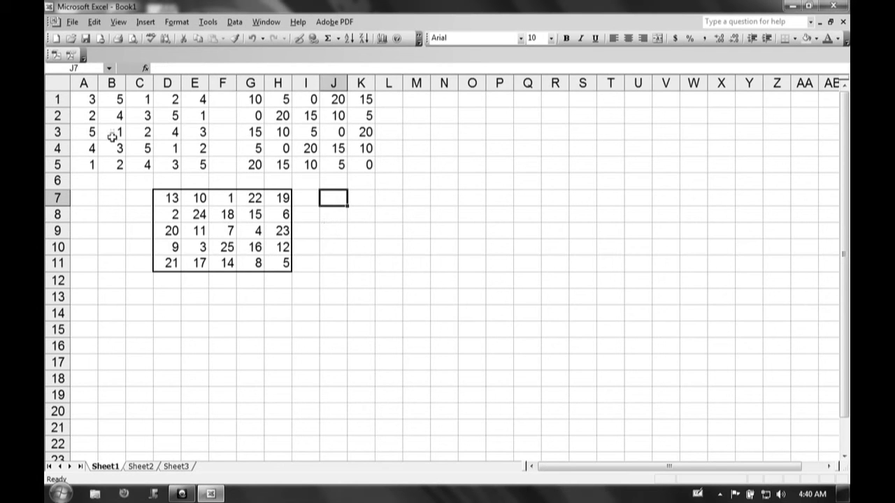
left_click_drag(86, 100, 190, 97)
left_click_drag(253, 97, 358, 95)
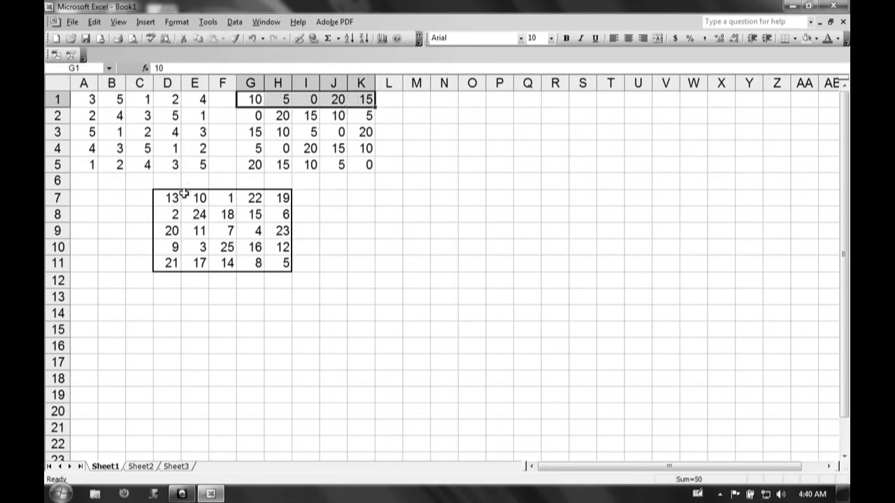
left_click_drag(175, 195, 275, 261)
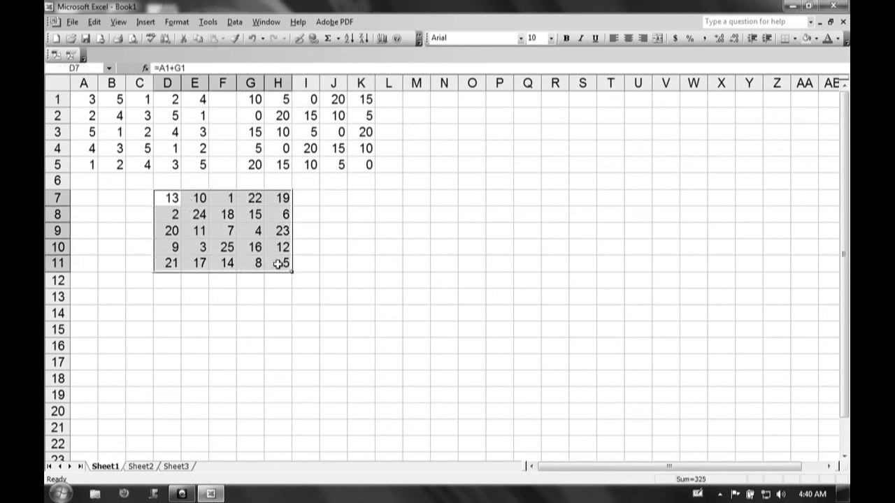
left_click(338, 197)
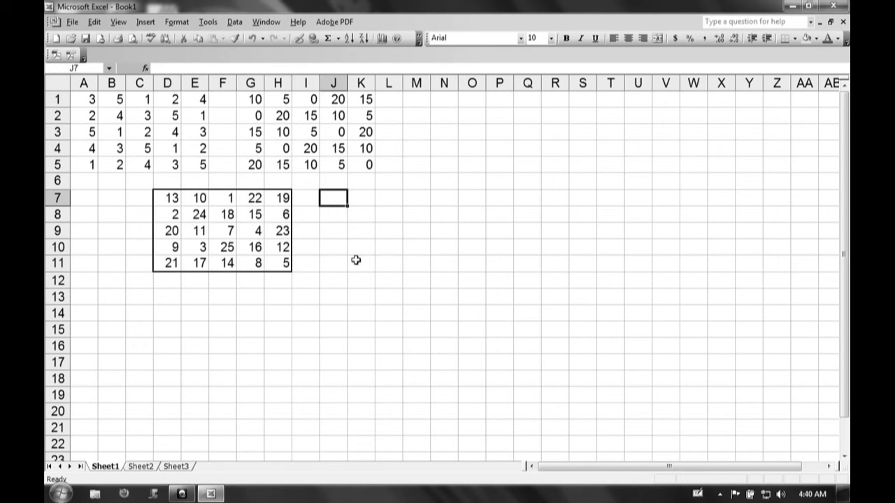
Enter =SUM(D7:H7) in J7 and =SUM(D8:H8) in J8.
type("=")
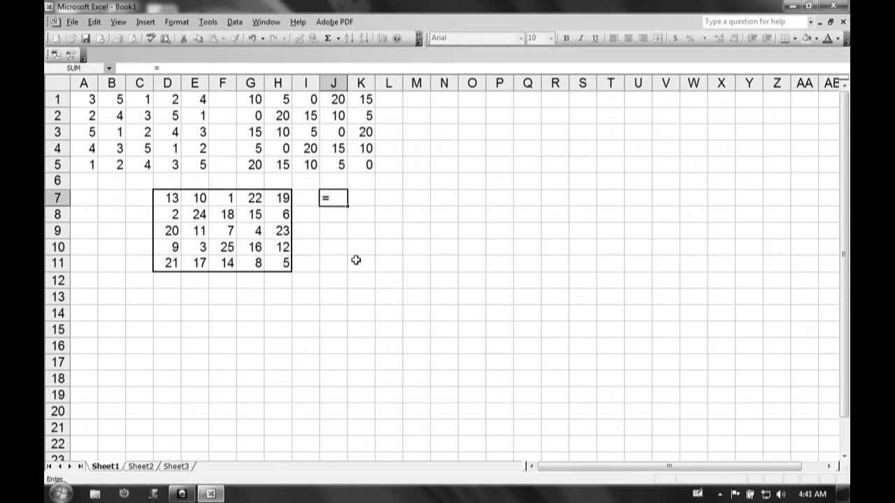
type("sum")
type("(")
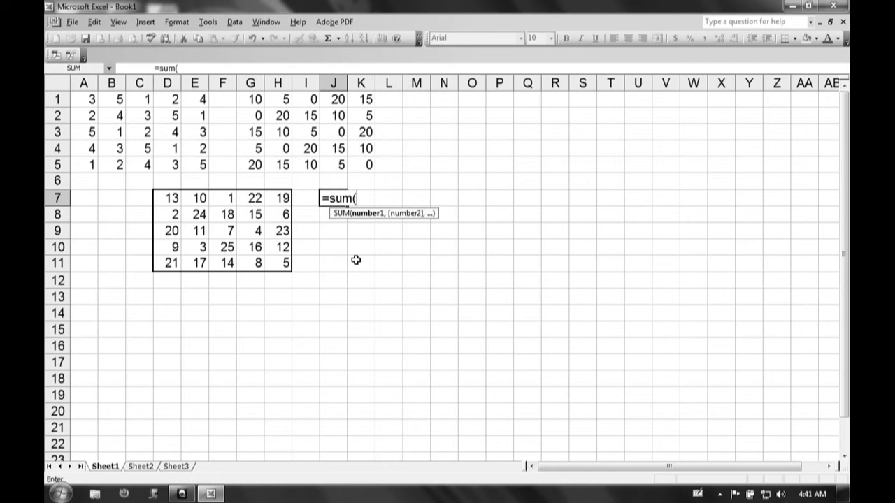
left_click(173, 197)
left_click_drag(174, 197, 274, 195)
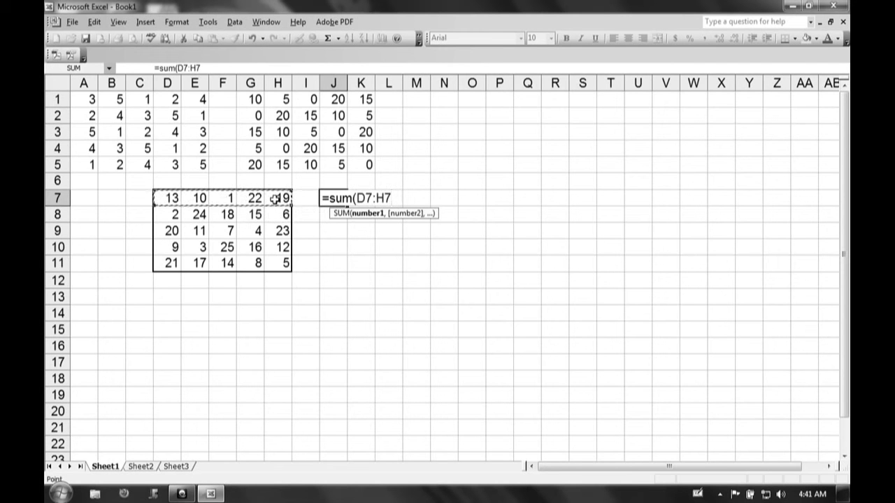
type(")")
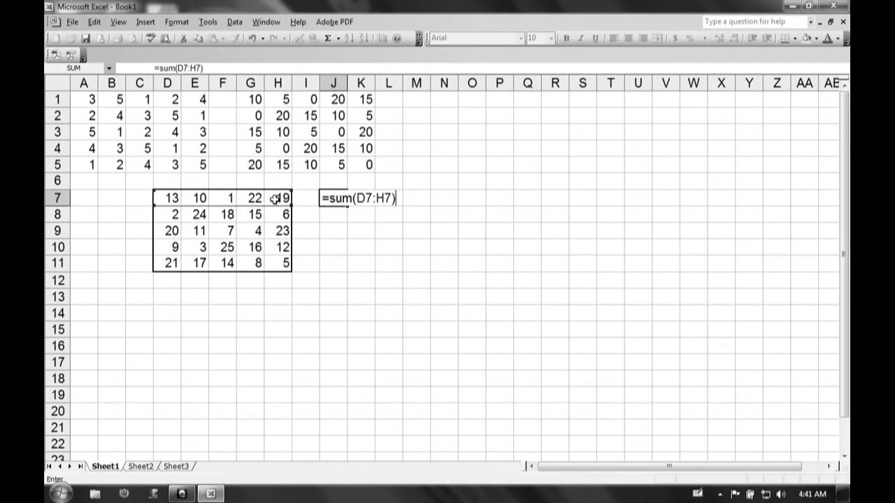
key("Return")
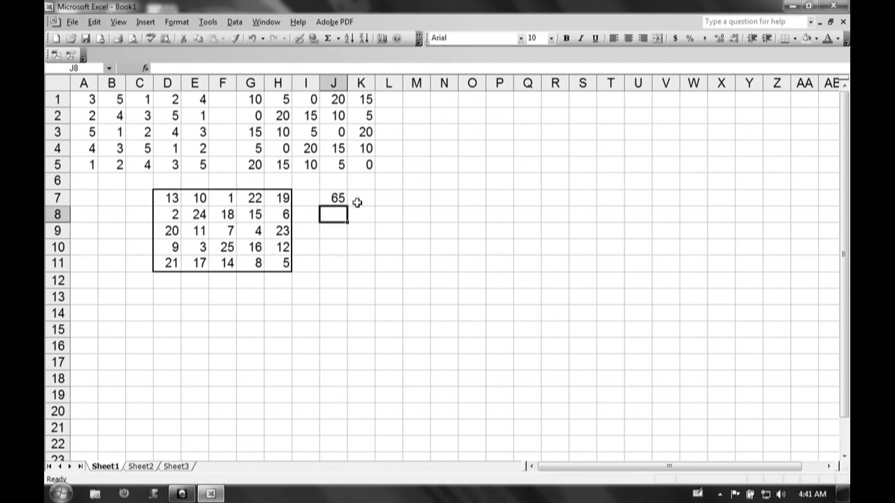
type("=sum")
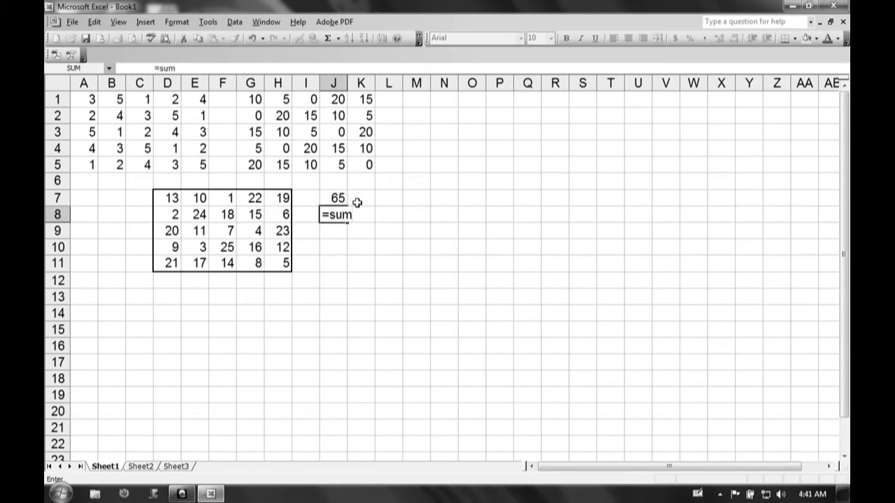
type("(")
left_click(173, 214)
left_click_drag(172, 214, 275, 213)
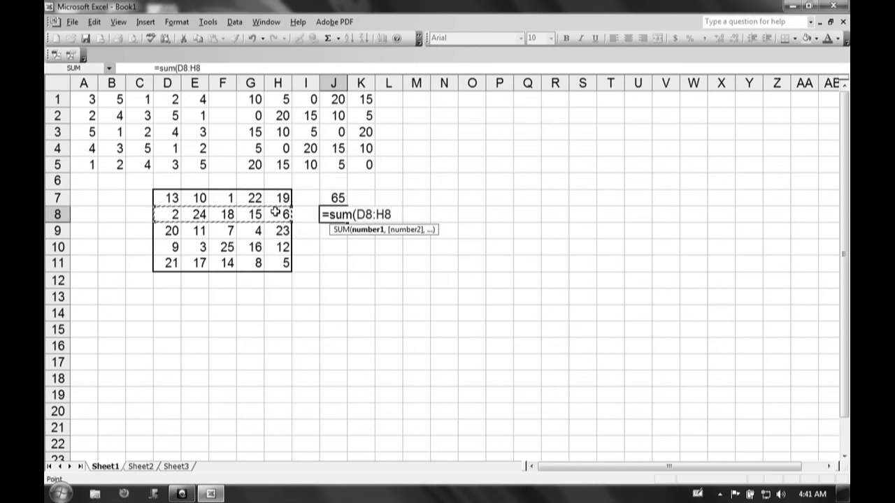
type(")")
key("Return")
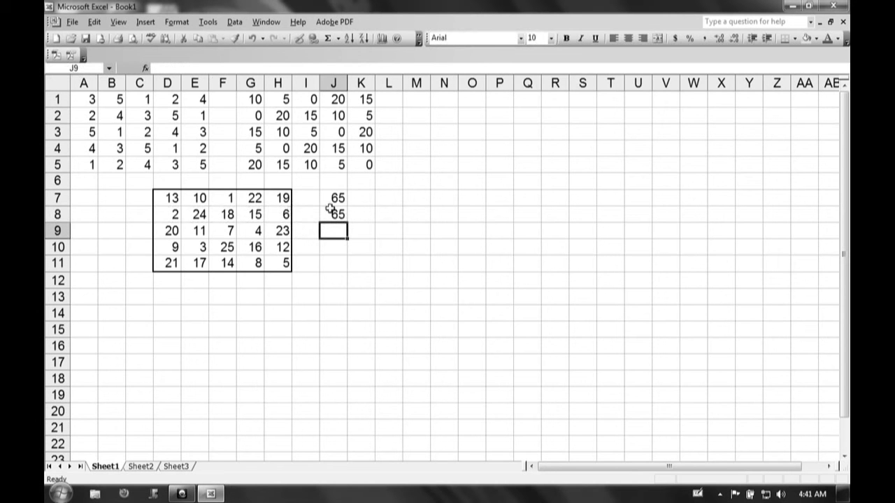
Fill the row total down to J11 and check the J9, J10 and J11 formulas.
left_click(340, 202)
left_click_drag(339, 202, 347, 273)
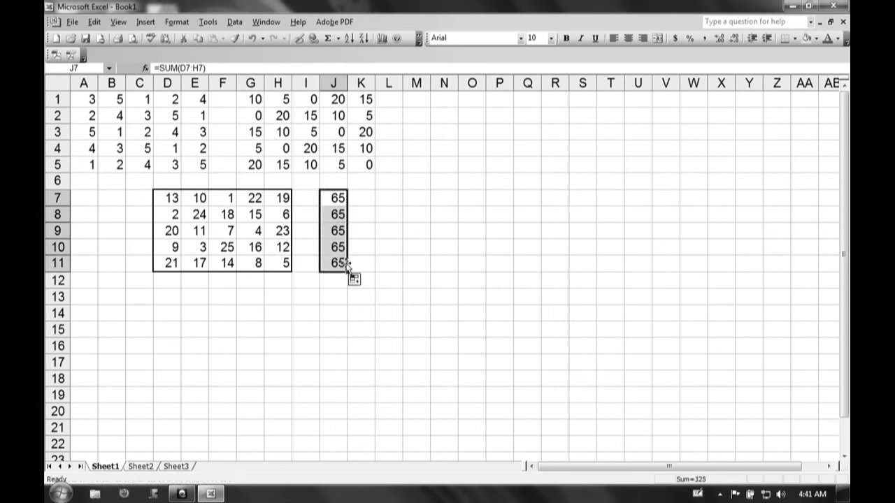
double_click(337, 234)
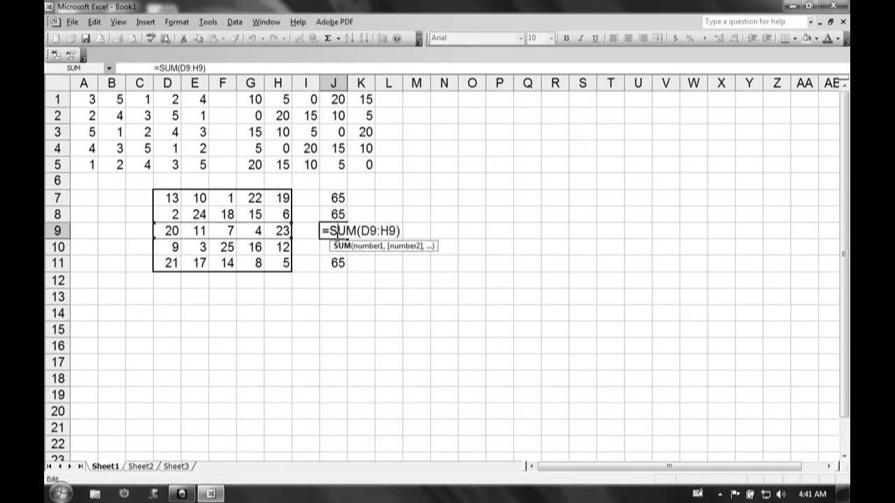
key("Return")
double_click(334, 247)
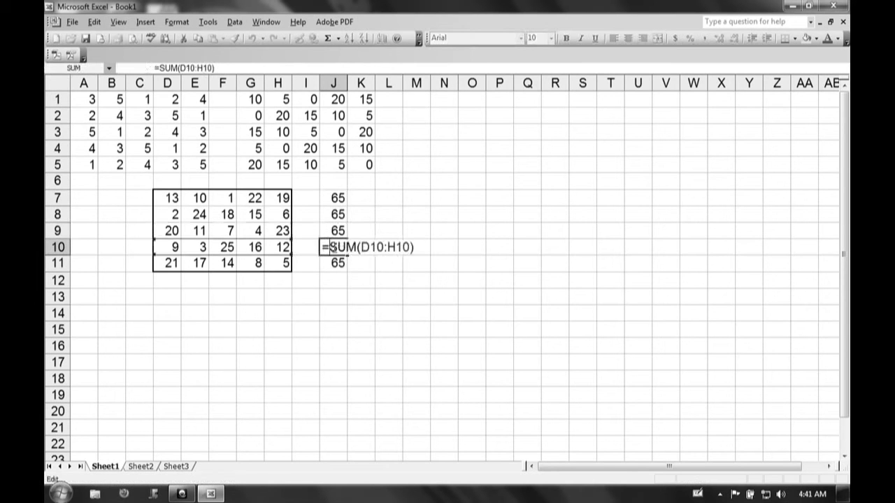
key("Return")
double_click(332, 262)
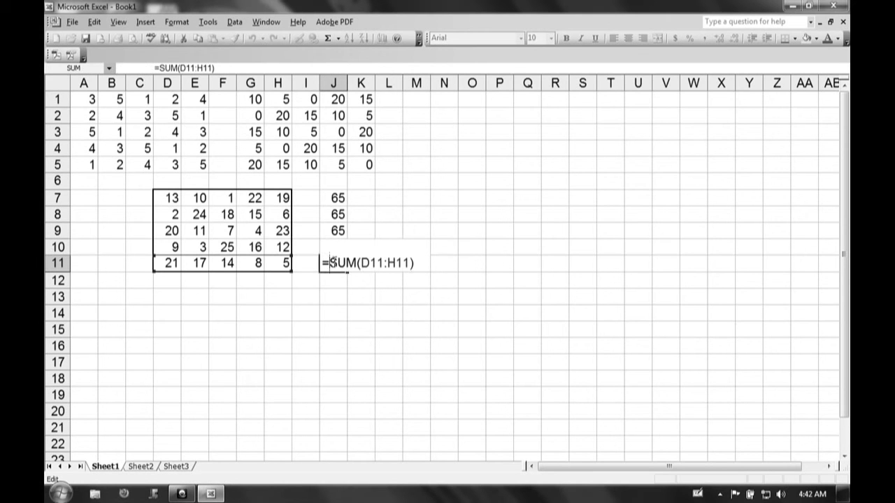
key("Return")
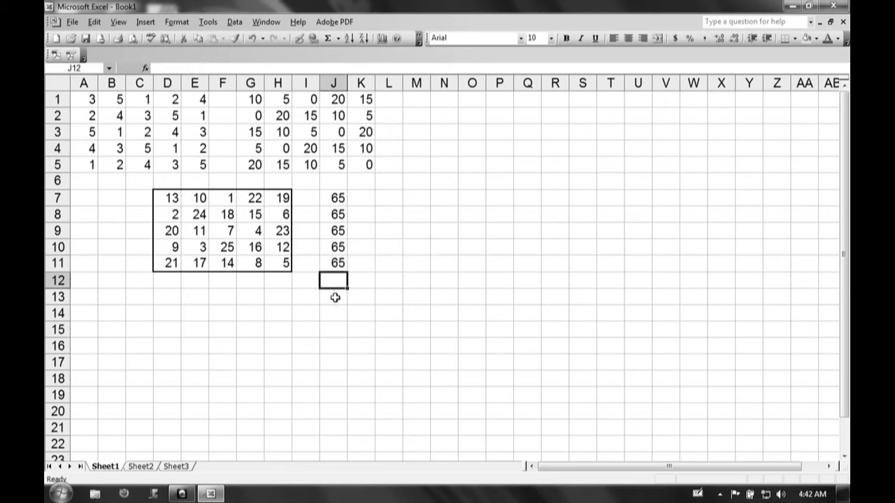
Enter a SUM of column D of the square (D7 down) in D13.
left_click(335, 298)
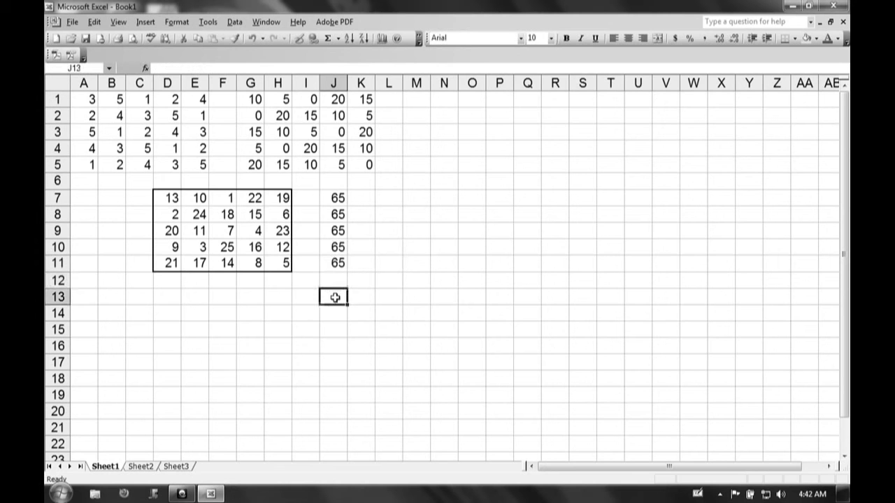
left_click(170, 298)
type("=")
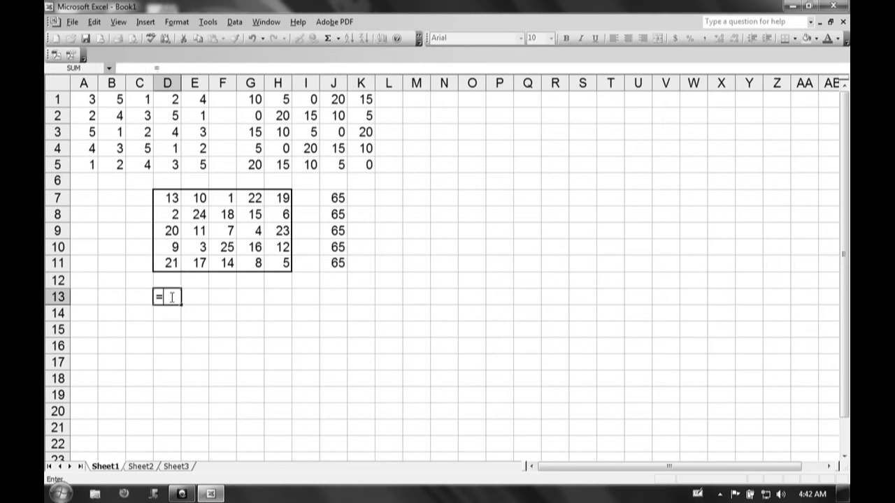
type("sum")
type("(")
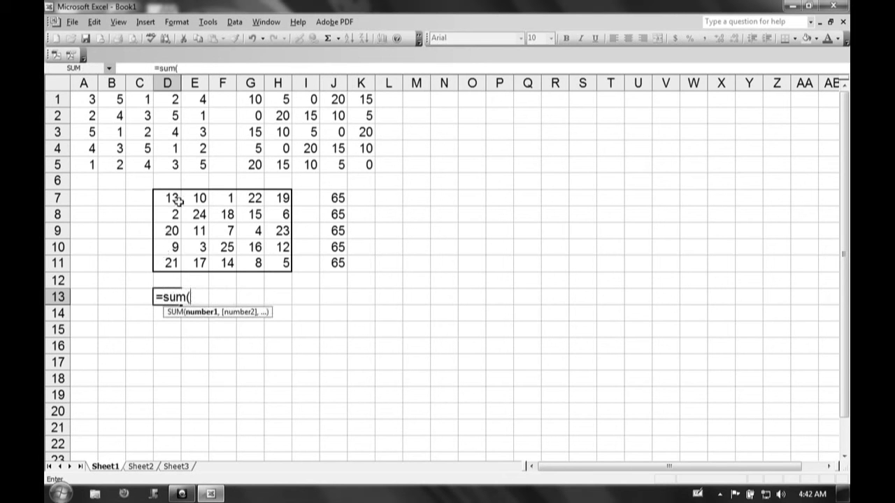
left_click_drag(175, 199, 176, 262)
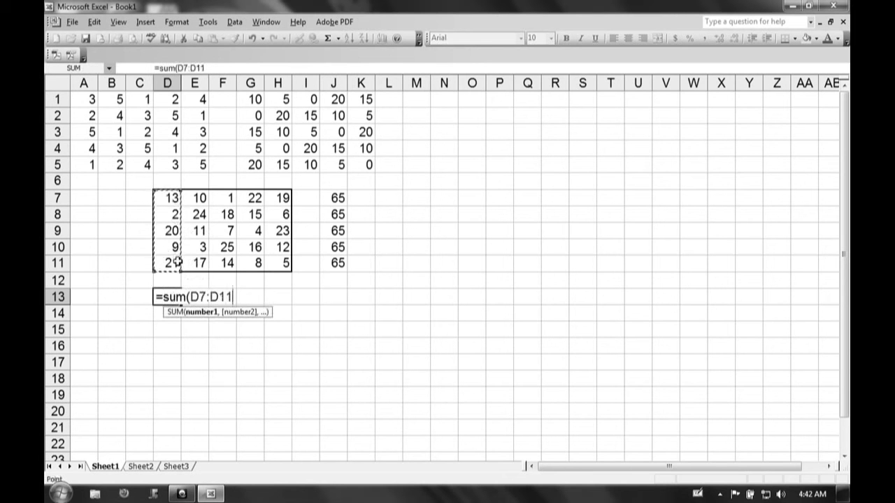
type(")")
key("Return")
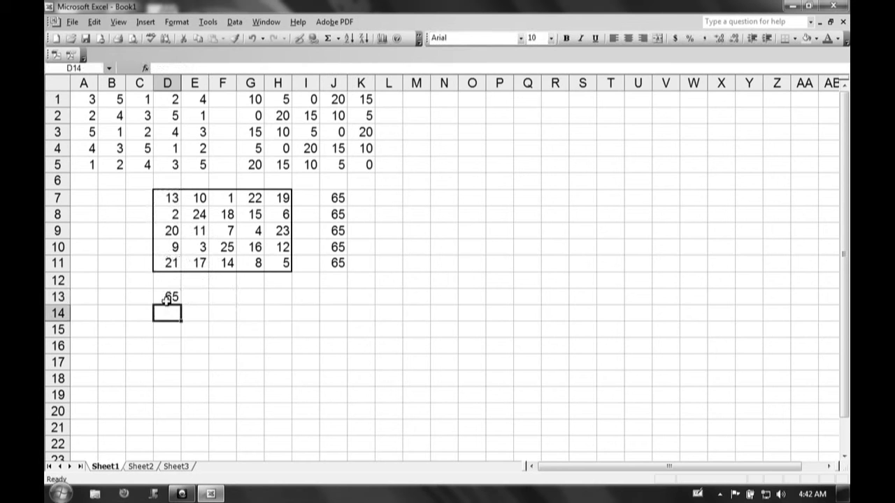
Copy the column total across to H13, then verify the F13 and E13 formulas.
left_click(171, 299)
left_click_drag(180, 305, 280, 298)
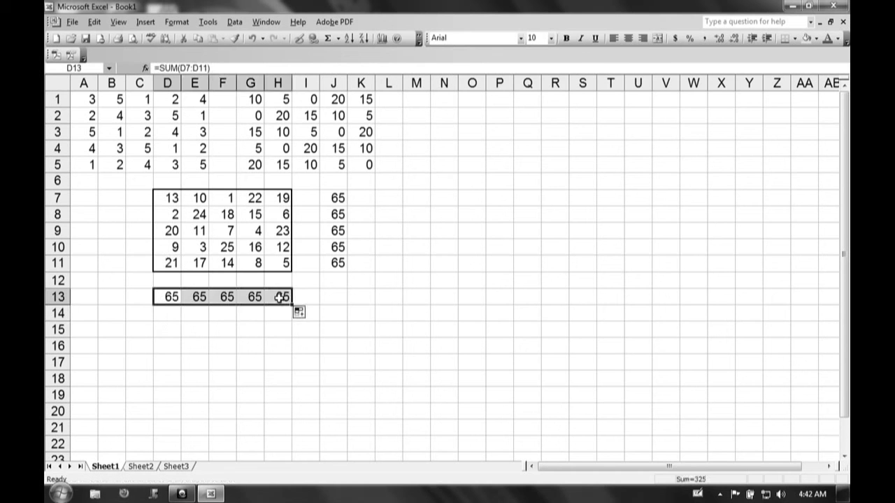
left_click(221, 298)
double_click(221, 297)
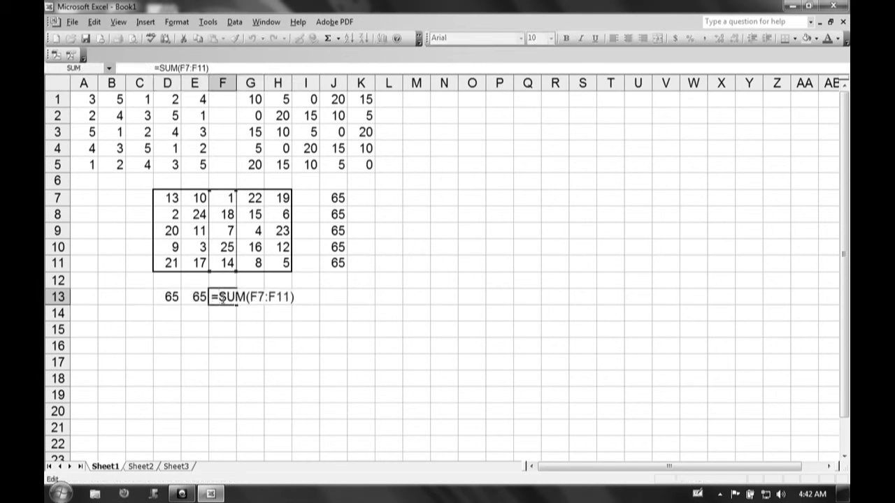
left_click(198, 298)
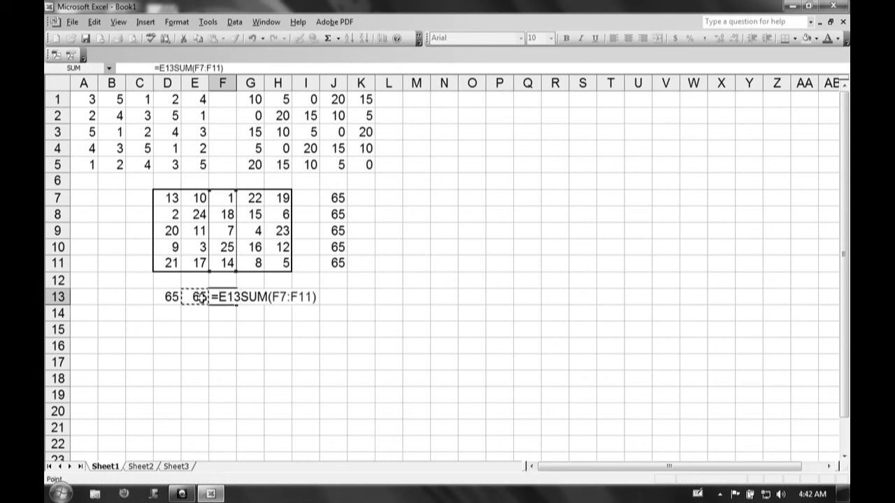
key("Escape")
left_click(197, 297)
double_click(199, 298)
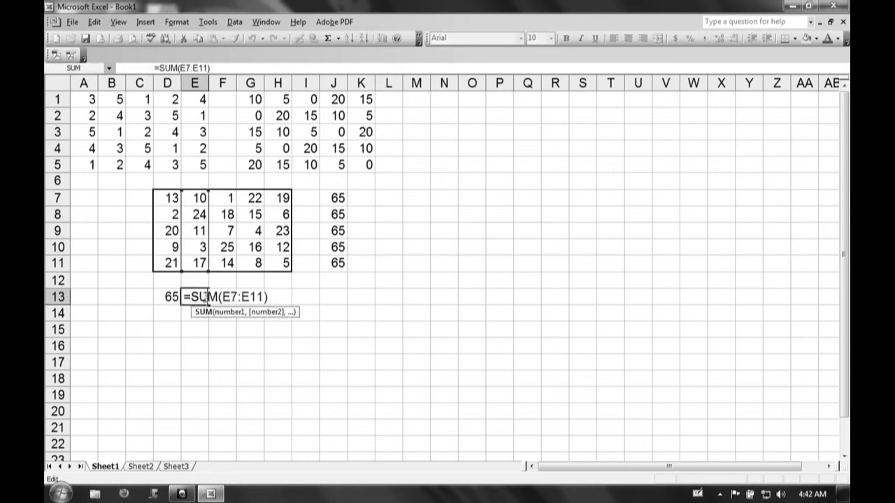
key("Escape")
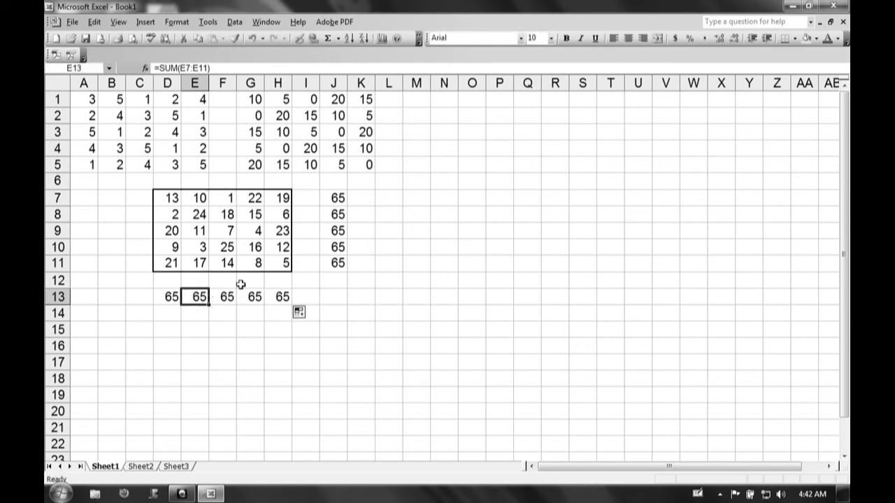
Verify the G13 and H13 column totals, then begin a formula in J13.
left_click(250, 299)
double_click(256, 299)
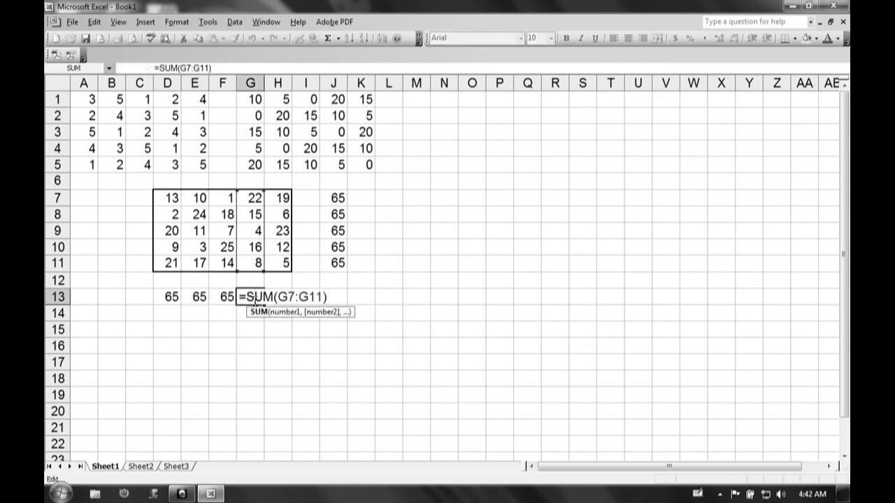
key("Escape")
left_click(280, 299)
double_click(281, 300)
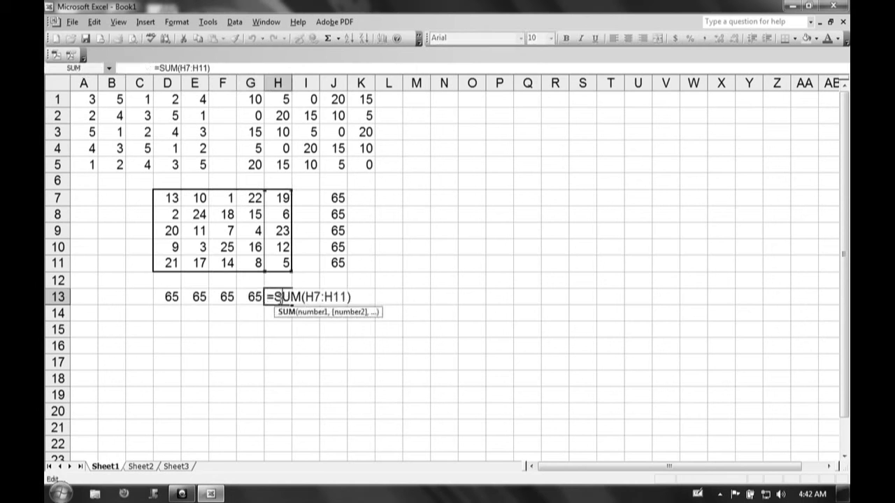
key("Escape")
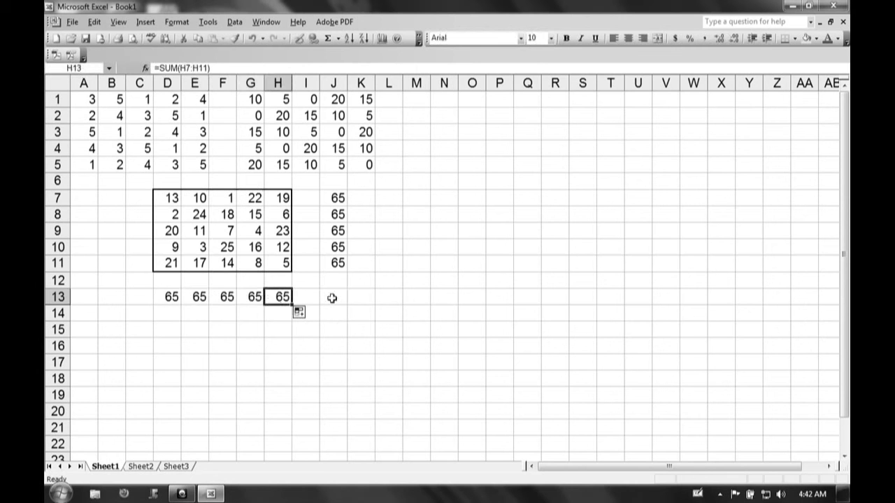
left_click(332, 298)
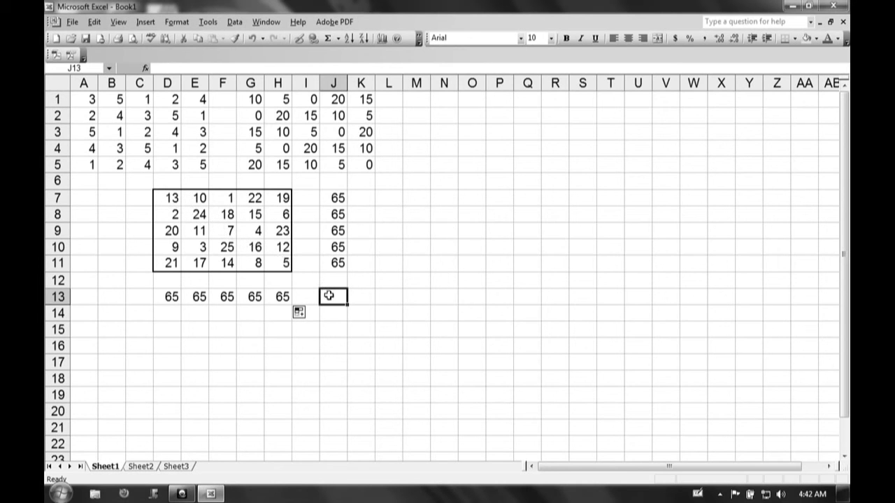
type("=")
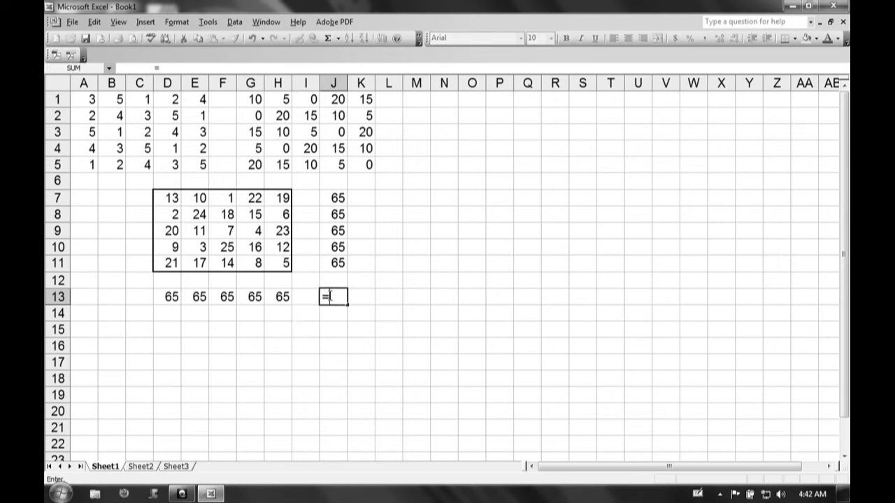
Build =D7+E8+F9+G10+H11 in J13 by clicking each diagonal cell.
left_click(172, 198)
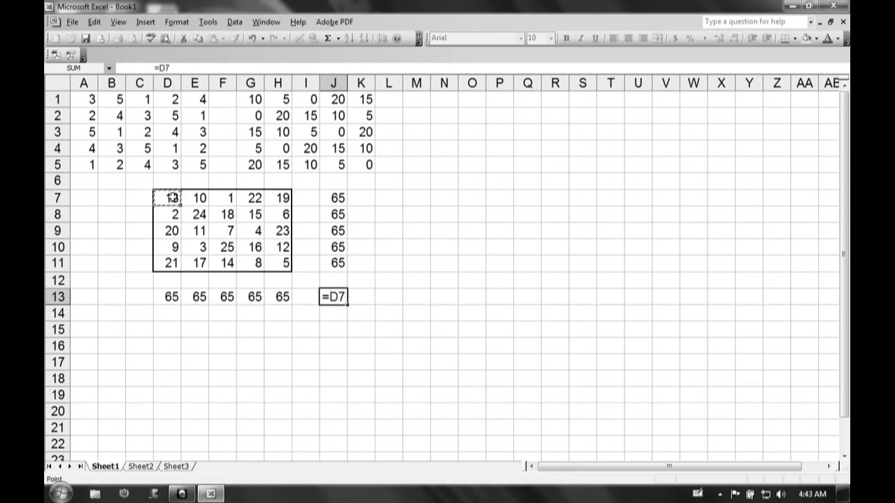
type("+")
left_click(196, 214)
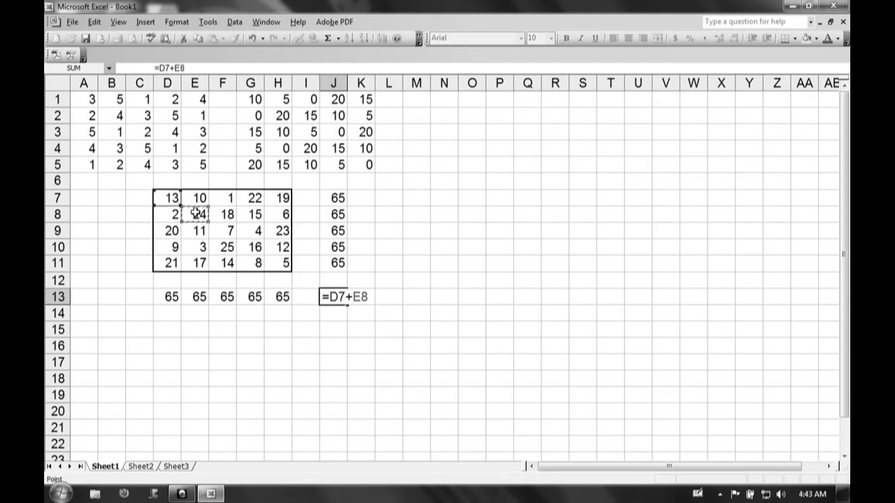
type("+")
left_click(214, 231)
type("+")
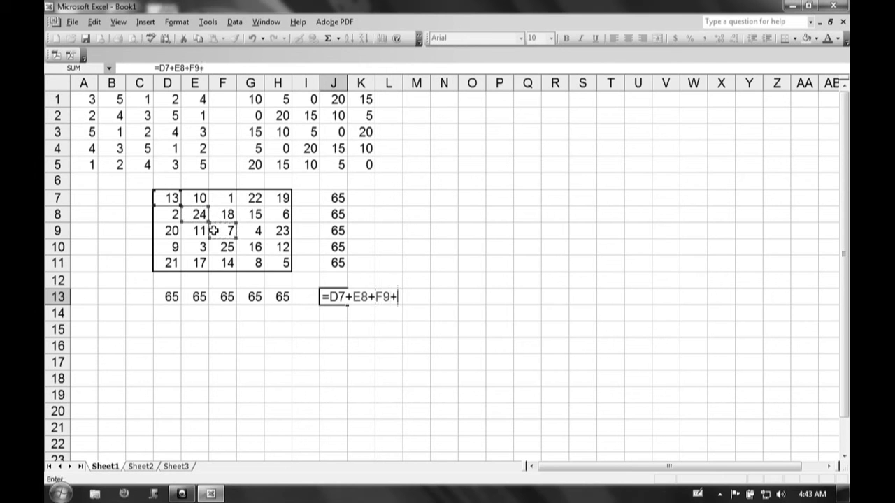
left_click(246, 243)
type("+")
left_click(272, 261)
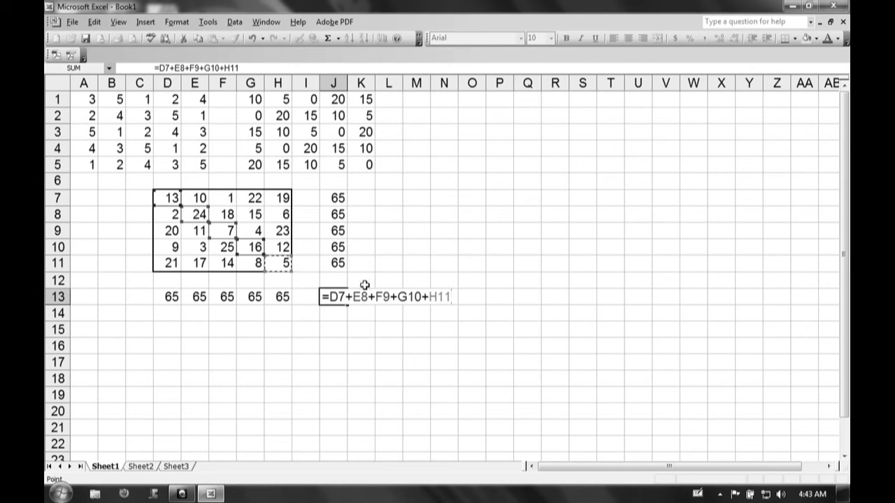
key("Return")
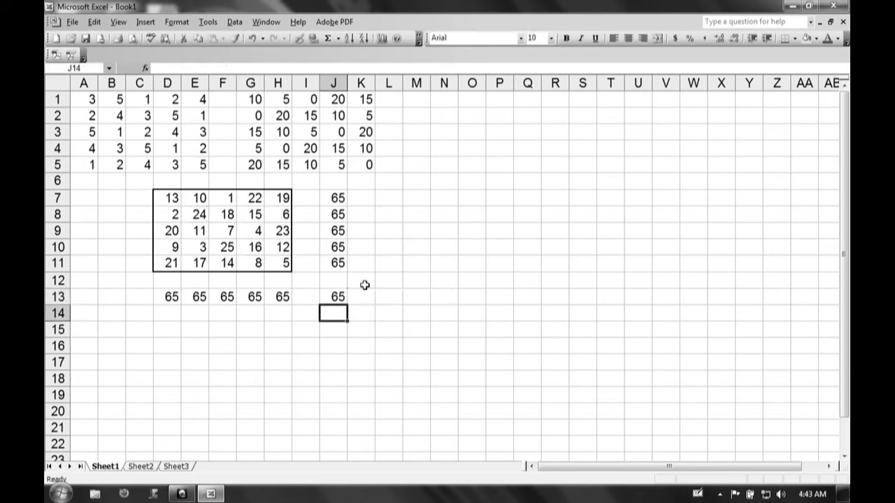
Enter =D11+E10+F9+G8+H7 in B13 for the opposite diagonal's total.
left_click(121, 296)
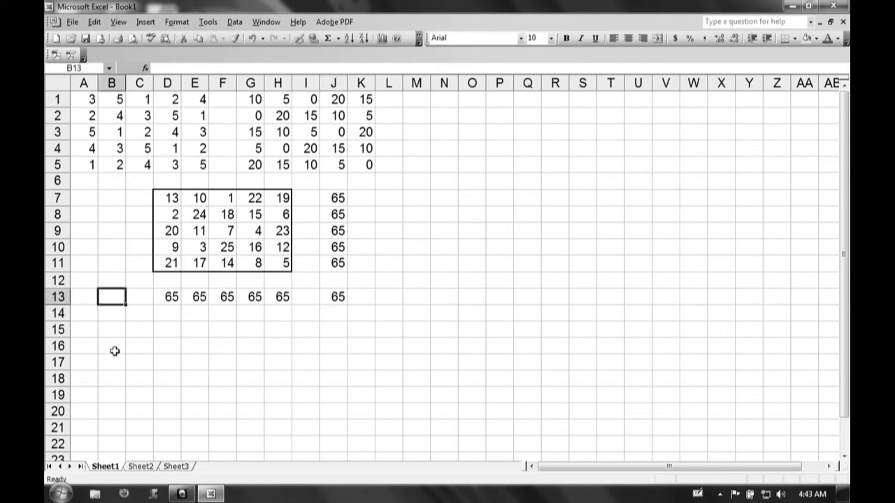
type("=")
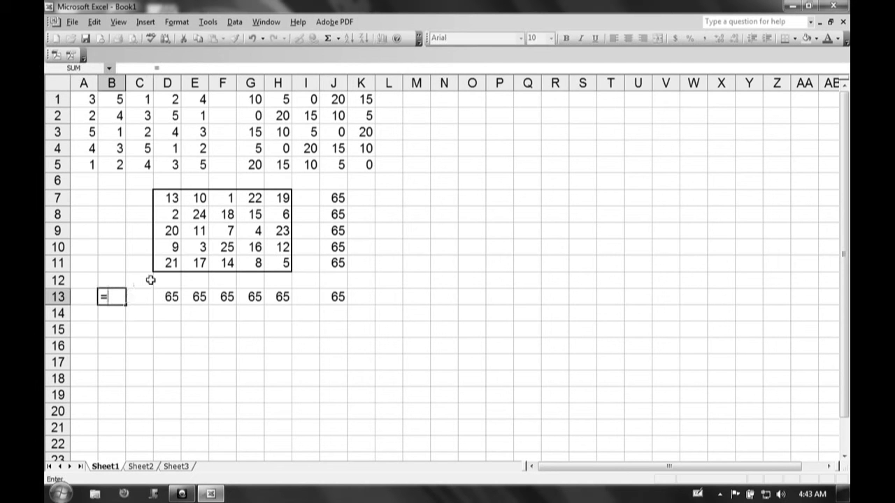
left_click(170, 261)
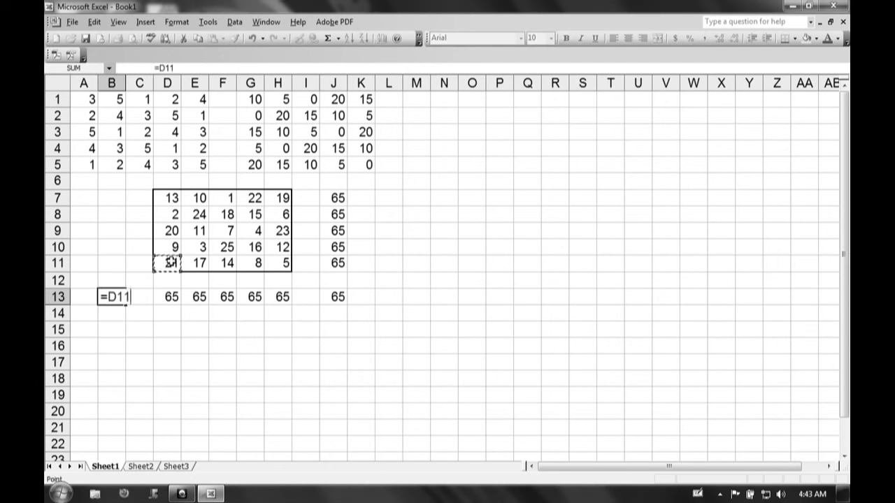
type("+")
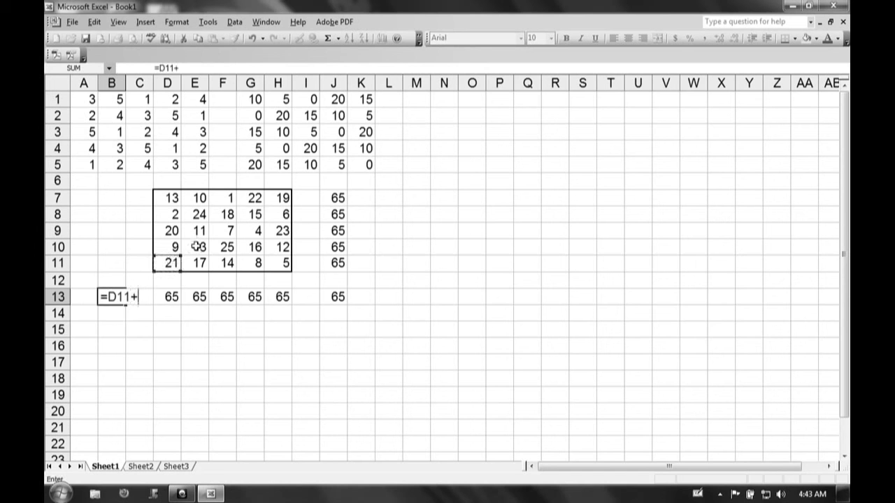
left_click(197, 246)
type("+")
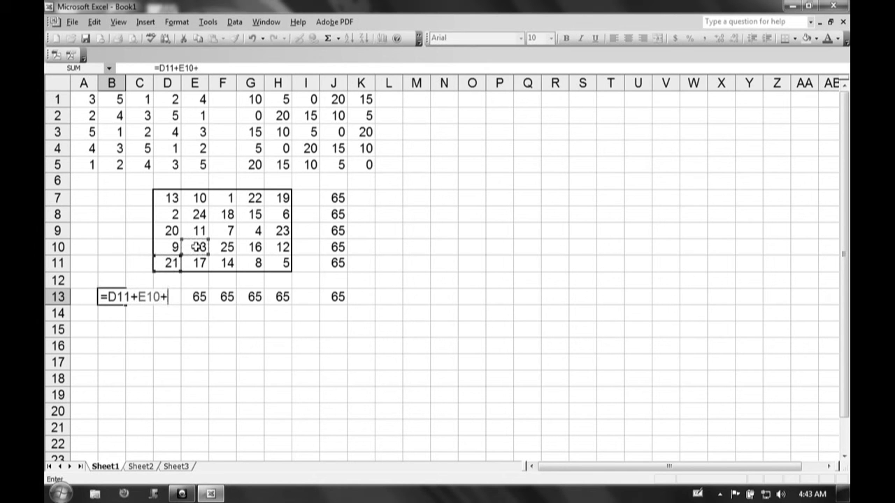
left_click(221, 232)
type("+")
left_click(250, 216)
type("+")
left_click(276, 199)
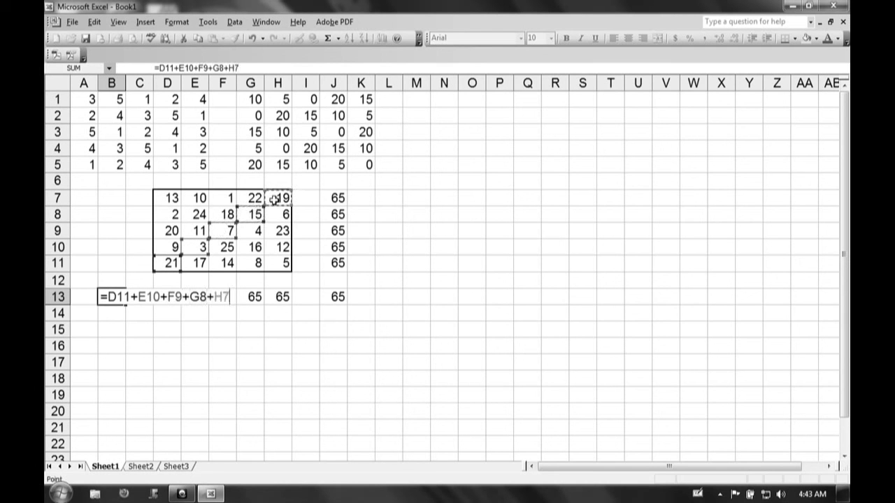
key("Return")
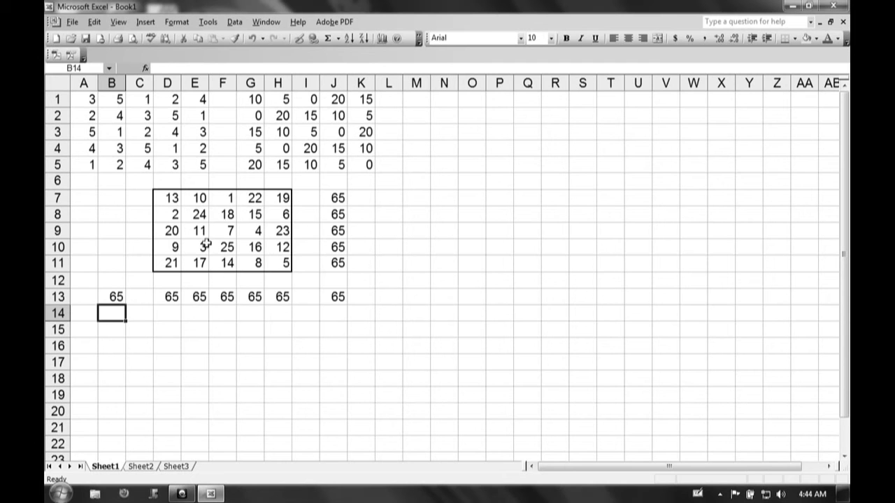
left_click_drag(172, 195, 228, 225)
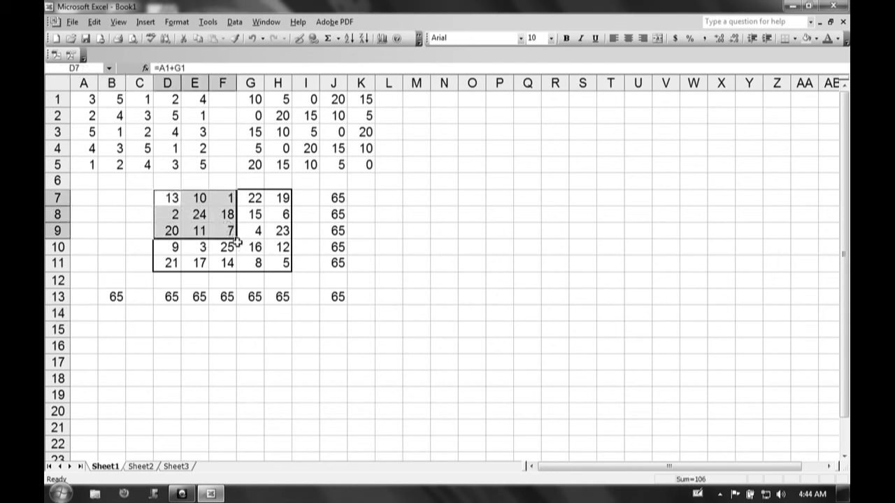
left_click(240, 247)
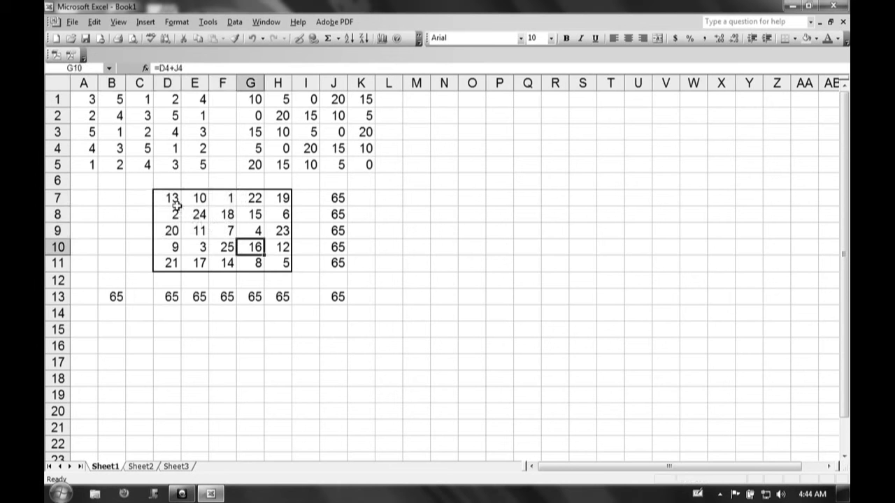
left_click_drag(175, 201, 216, 232)
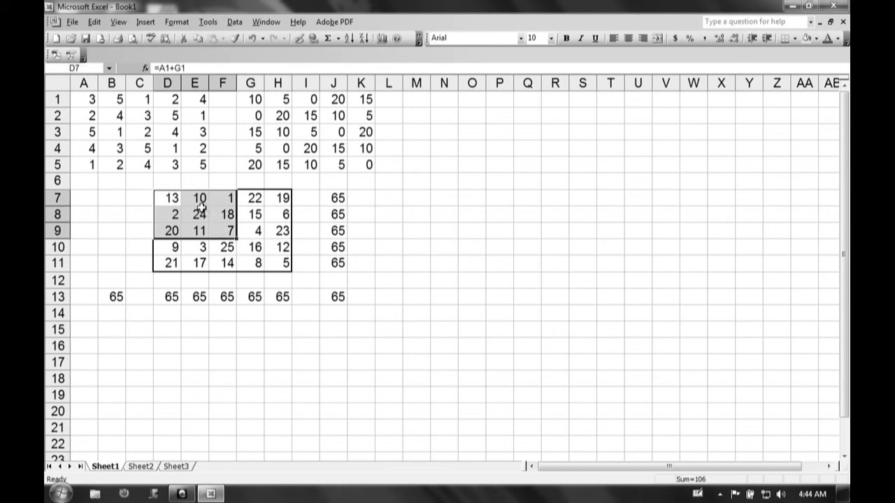
left_click(199, 200)
left_click_drag(199, 201, 249, 231)
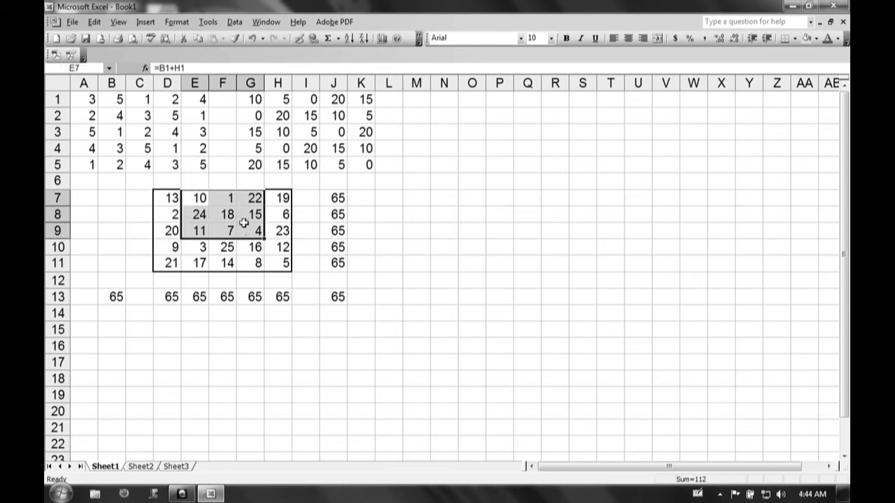
left_click_drag(231, 199, 280, 230)
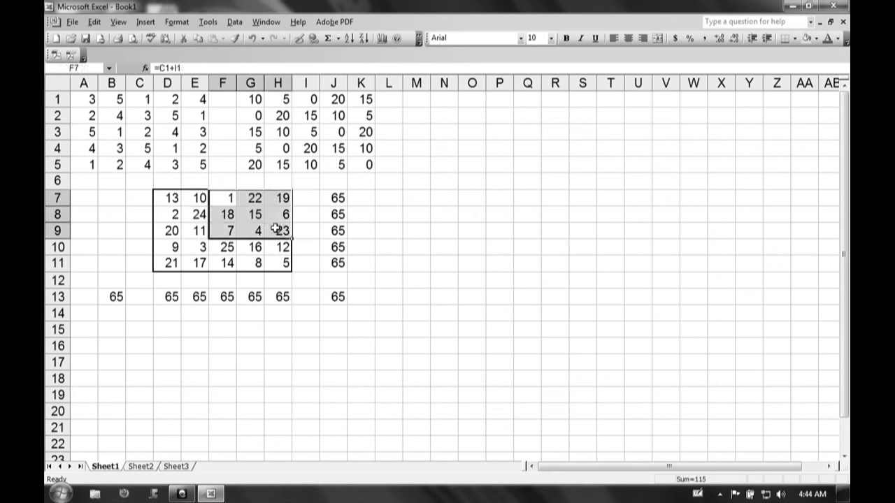
left_click_drag(178, 214, 223, 245)
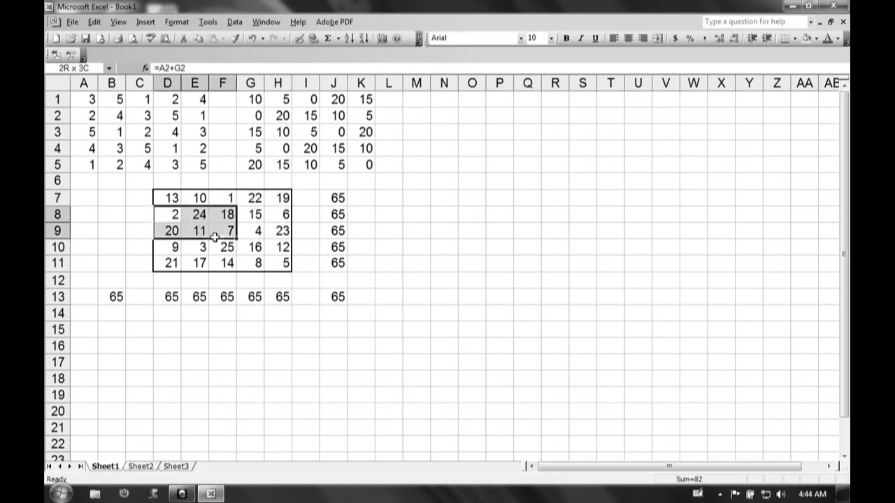
left_click_drag(190, 215, 240, 245)
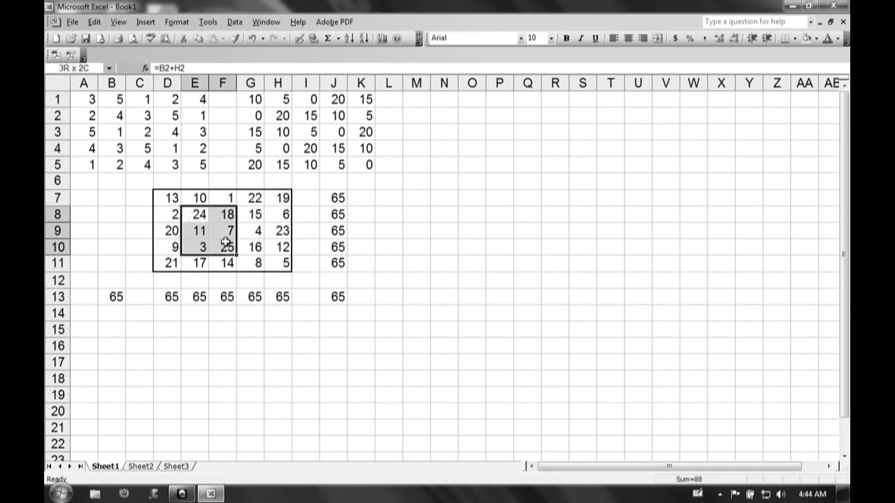
left_click(174, 199)
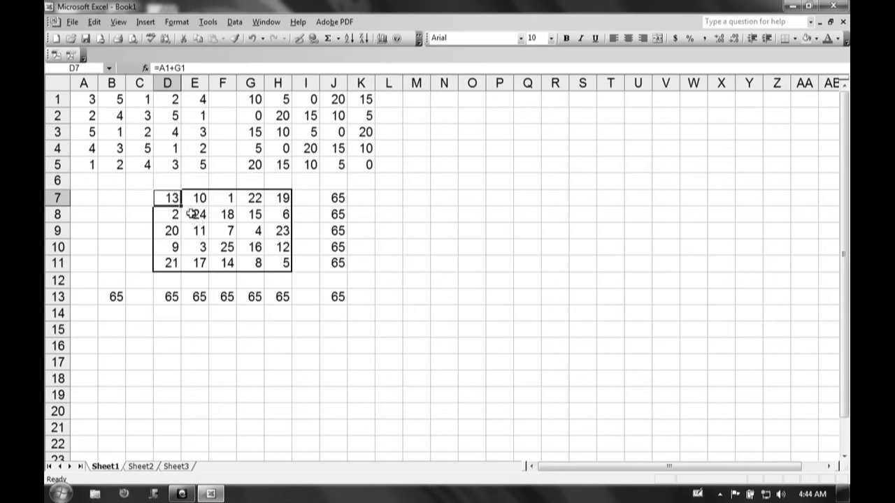
Enter =D7+F7+E8+D9+F9 in L7, then inspect the next 3×3 block and F7.
left_click(393, 203)
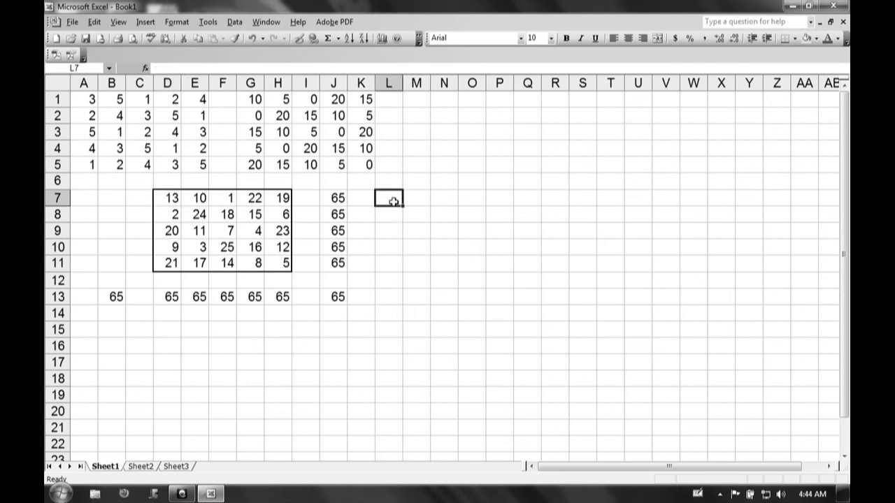
type("=")
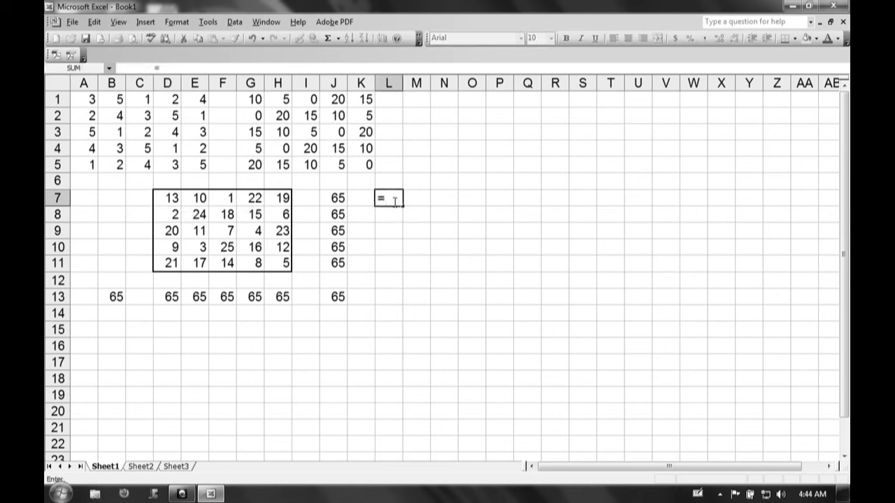
left_click(169, 197)
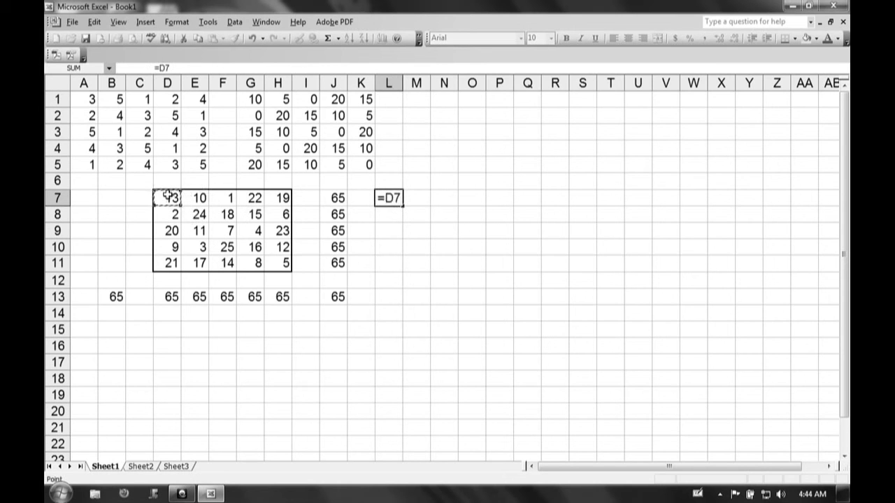
type("+")
left_click(217, 197)
type("+")
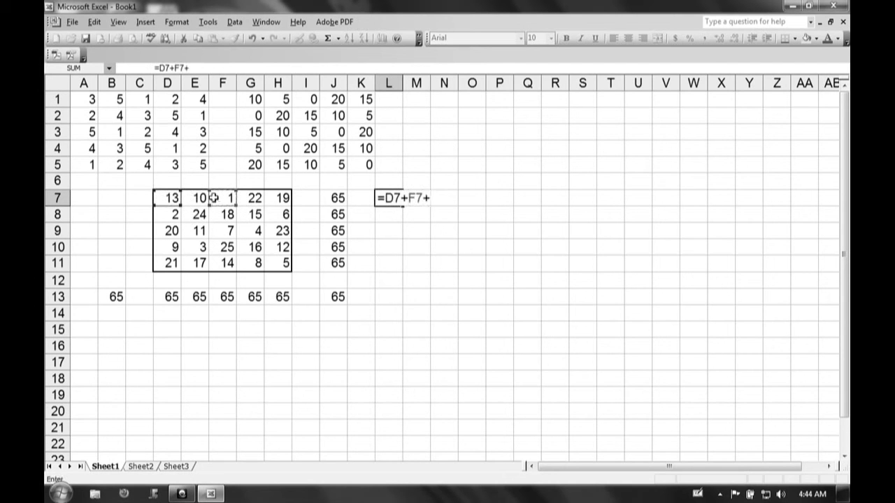
left_click(198, 215)
type("+")
left_click(169, 230)
type("+")
left_click(221, 231)
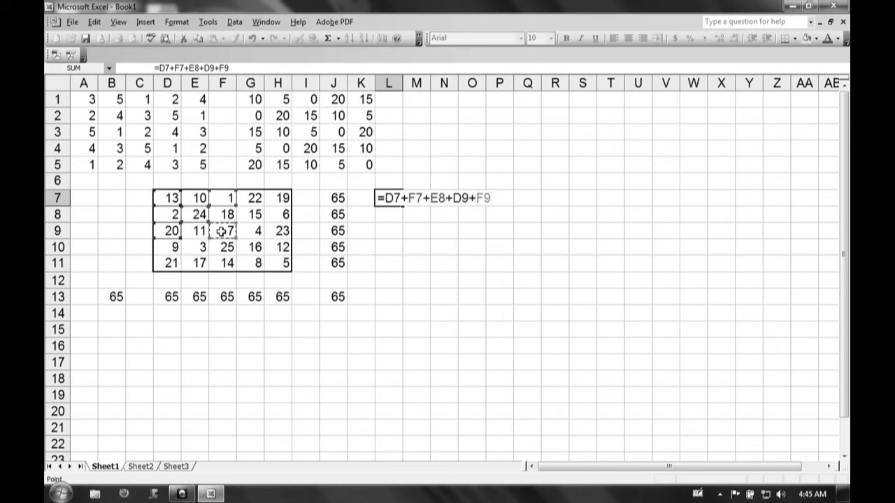
key("Return")
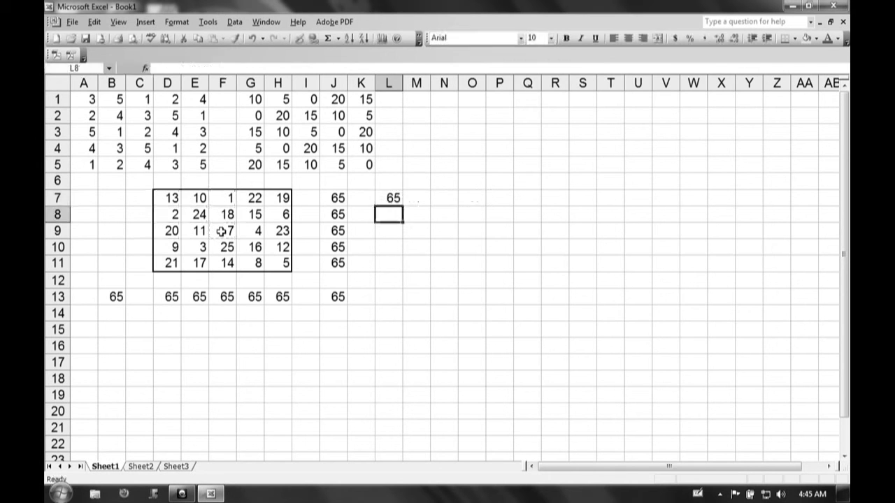
mouse_move(199, 198)
left_mouse_down()
mouse_move(229, 228)
mouse_move(274, 230)
left_mouse_up()
left_click(230, 203)
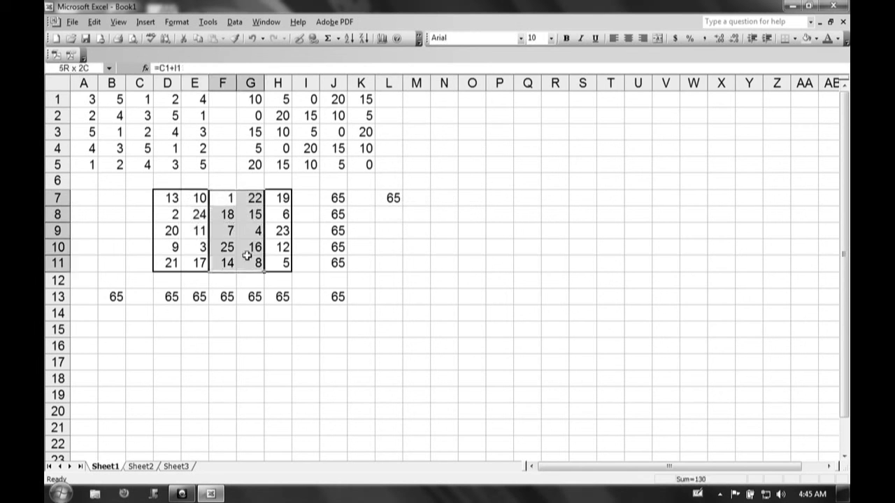
Copy L7's X-pattern sum across to N7, verify M7 and N7, and select L7:N7.
left_click(389, 199)
left_click_drag(402, 206, 456, 206)
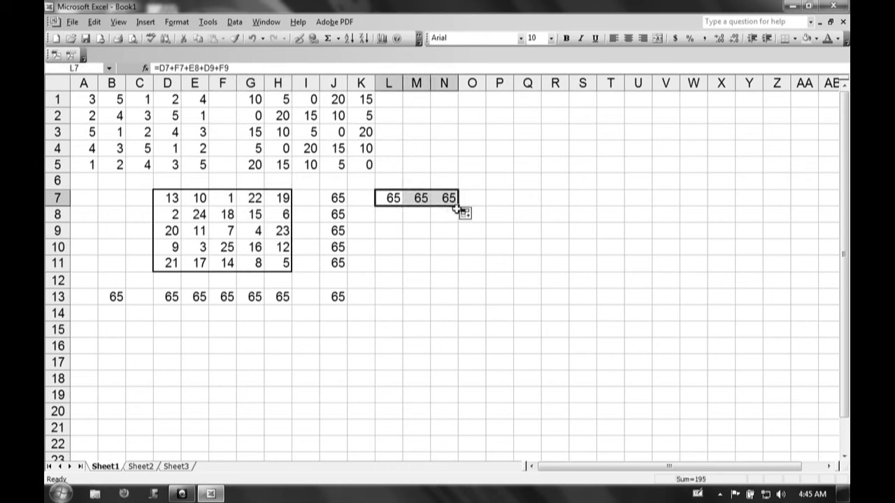
double_click(424, 199)
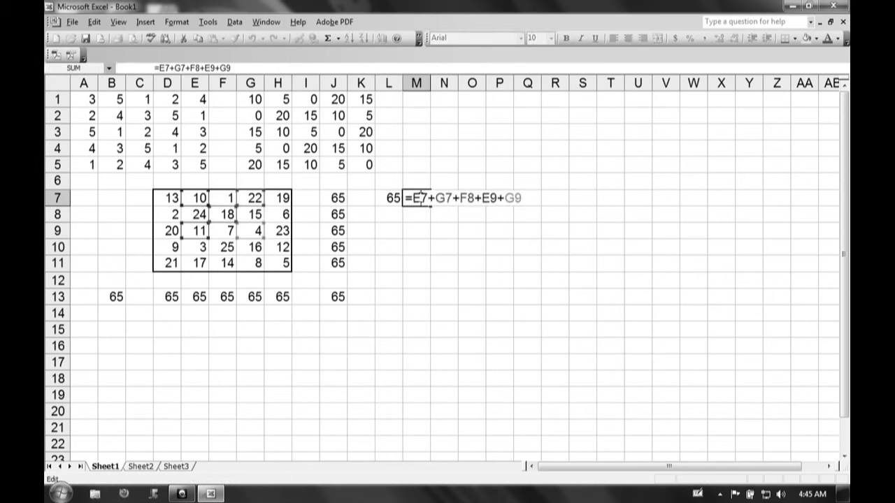
key("Escape")
double_click(448, 199)
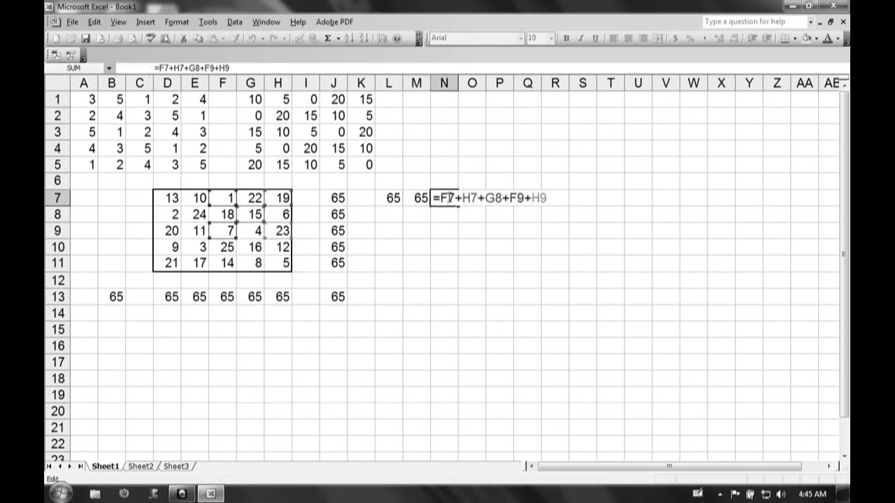
key("Escape")
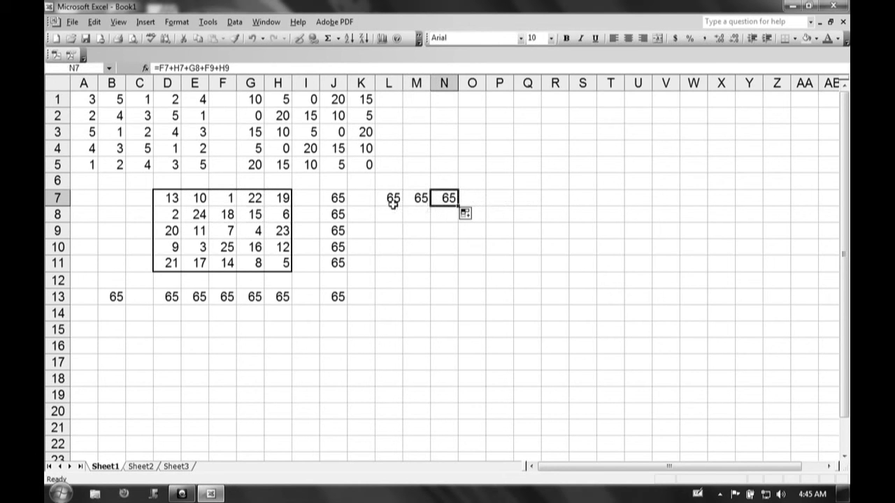
mouse_move(393, 199)
left_mouse_down()
mouse_move(451, 199)
mouse_move(458, 218)
left_mouse_up()
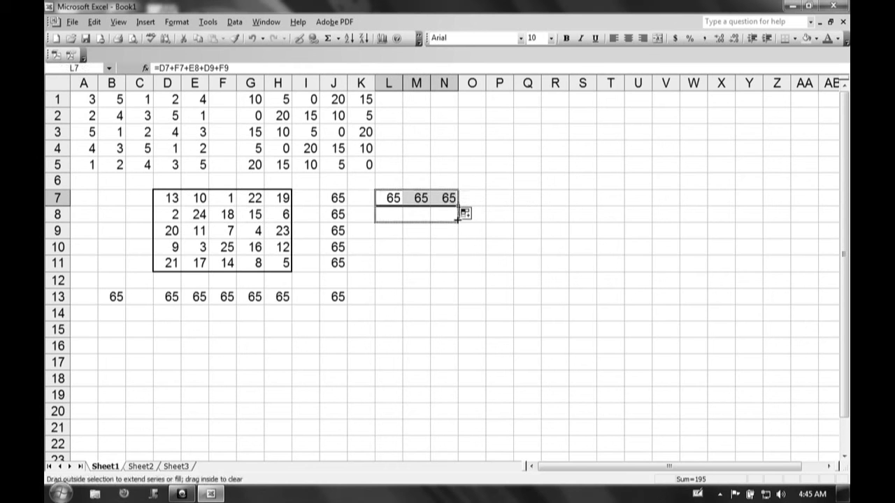
Verify the X-pattern formulas filled into L8, M8 and N8.
left_click(419, 234)
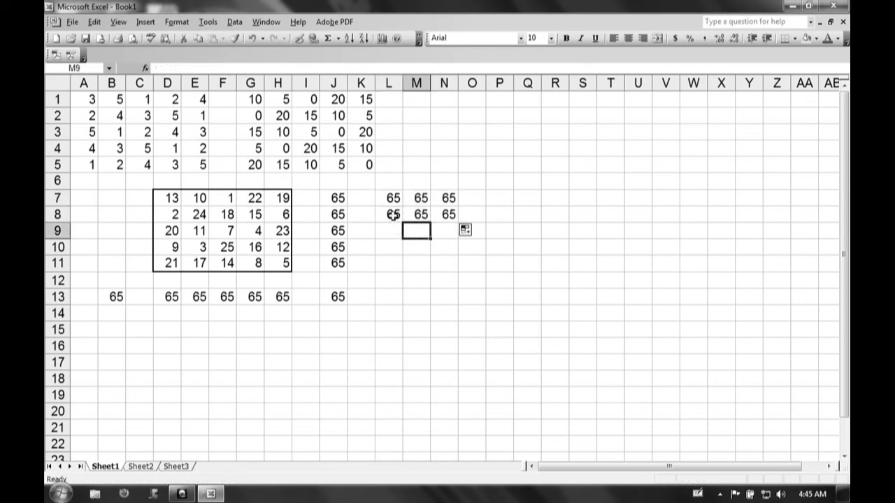
double_click(396, 215)
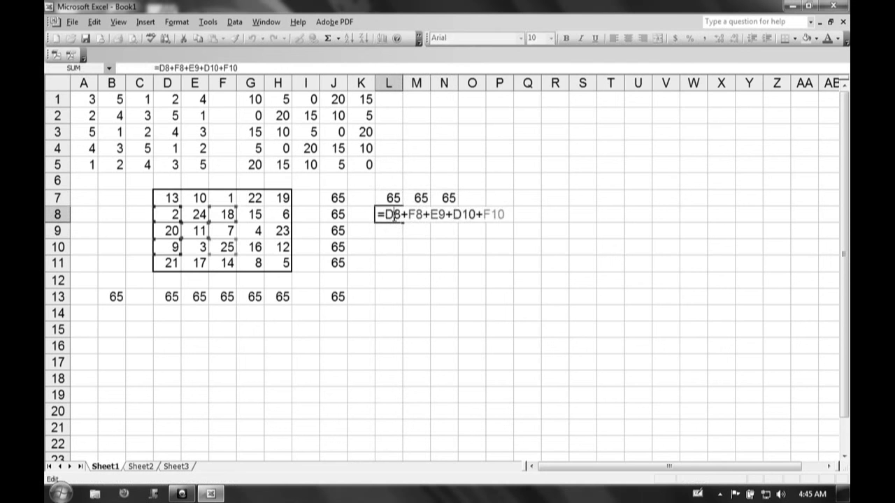
key("Escape")
double_click(415, 215)
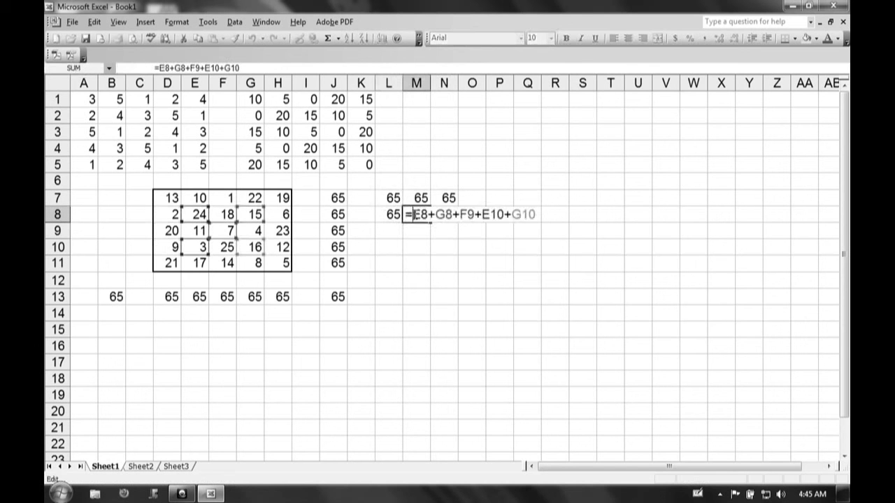
key("Escape")
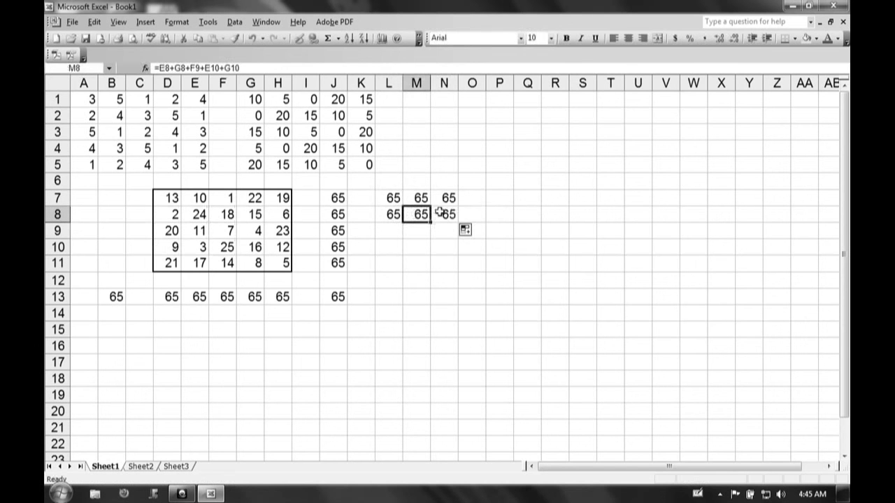
double_click(440, 215)
key("Escape")
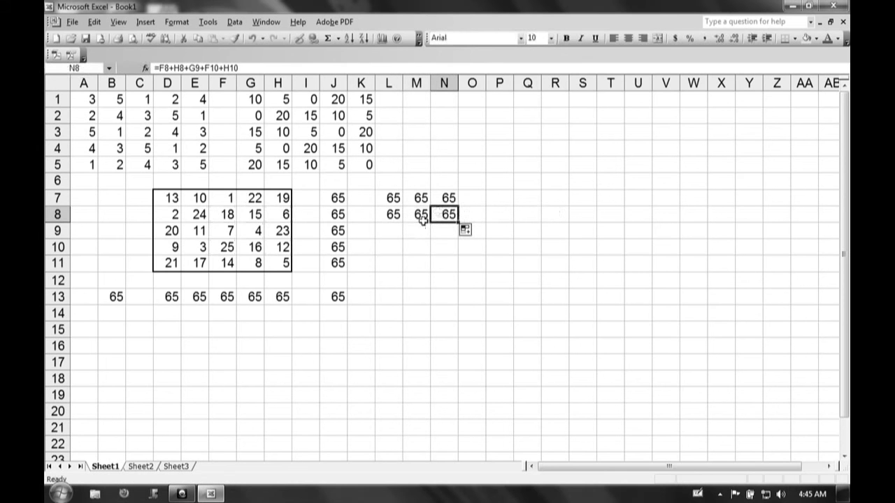
Copy the row 8 pattern sums into row 9 and verify L9, M9 and N9.
mouse_move(393, 220)
left_mouse_down()
mouse_move(451, 216)
mouse_move(464, 242)
left_mouse_up()
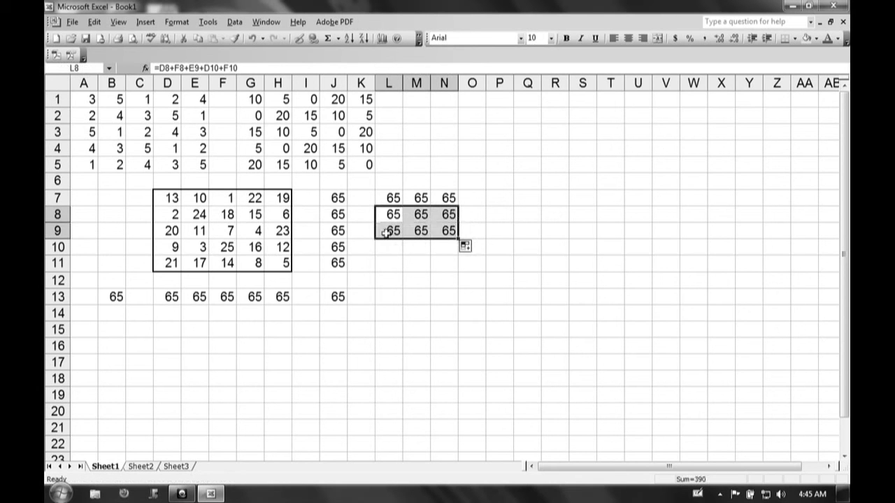
double_click(387, 231)
key("Escape")
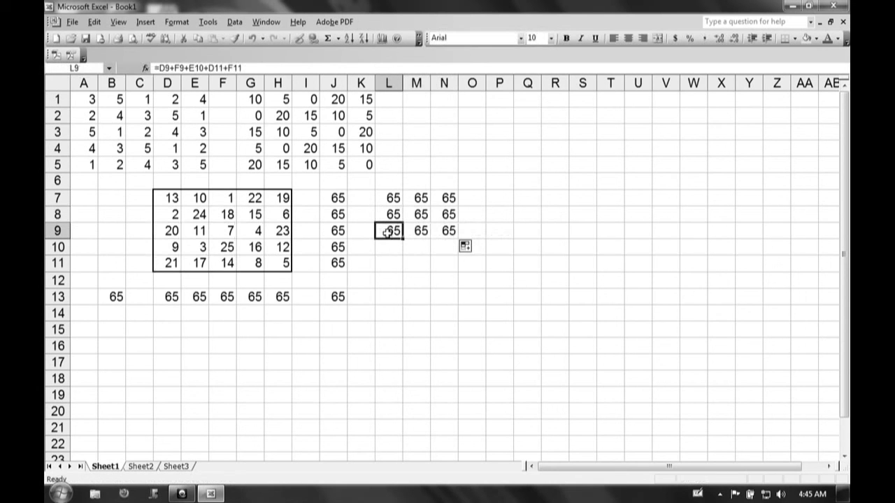
left_click(411, 233)
double_click(416, 233)
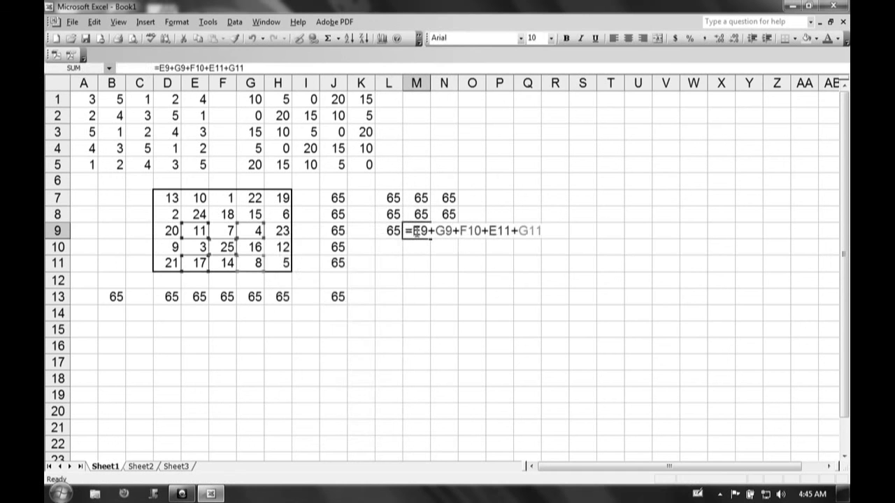
key("Escape")
left_click_drag(431, 239, 452, 237)
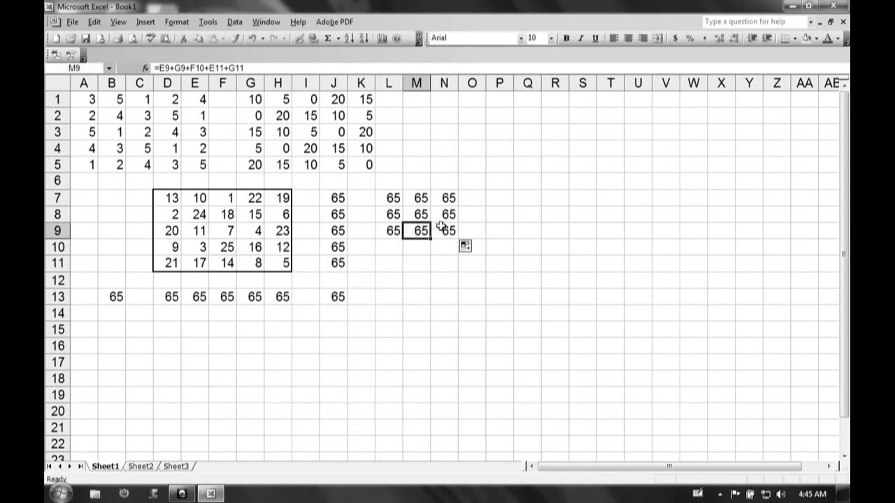
double_click(442, 230)
key("Escape")
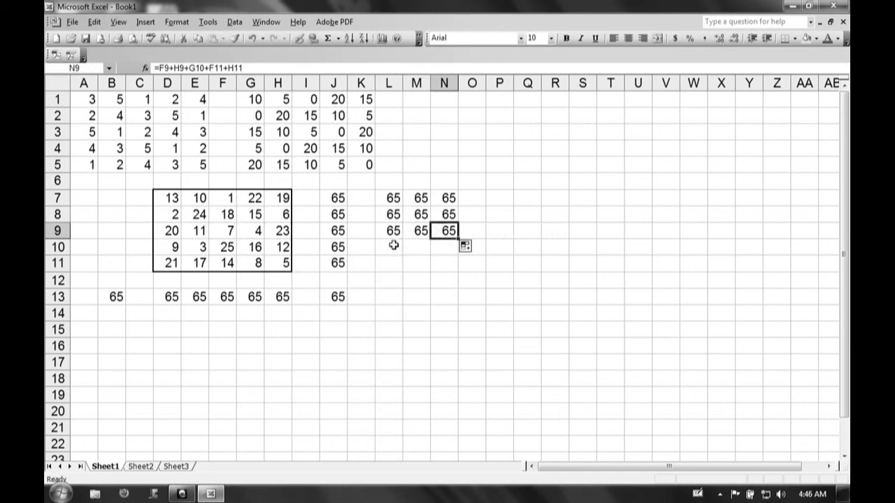
Cancel the stray entry in N9, keep its original sum, and begin a formula in L10.
type("=")
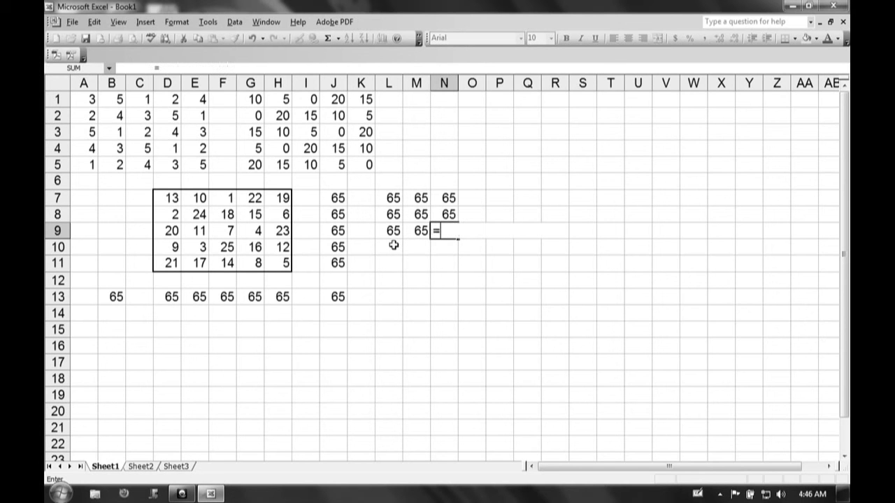
key("Escape")
key("ctrl+v")
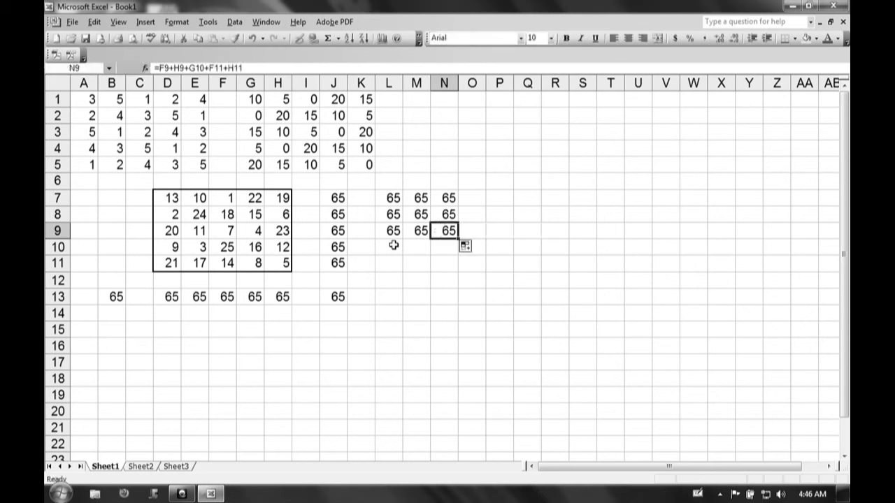
left_click(393, 245)
type("=")
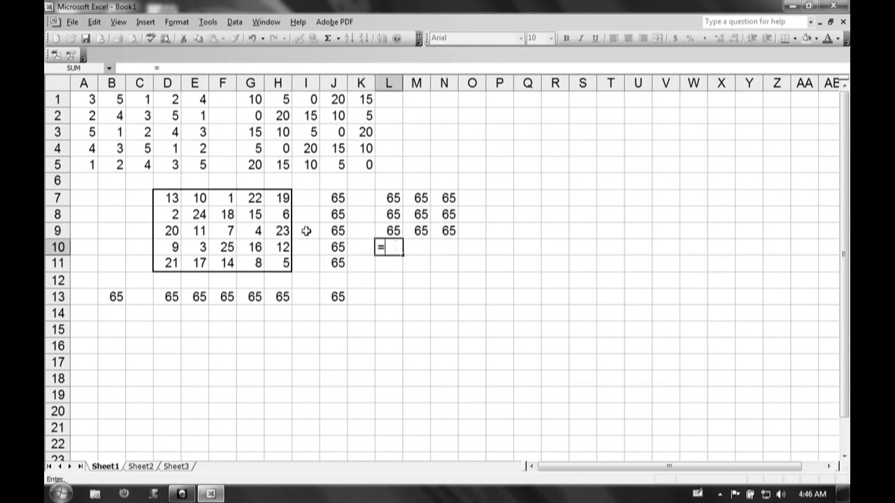
Build the plus-shaped sum =E7+E8+E9+D8+F8 in L10.
left_click(197, 199)
type("+")
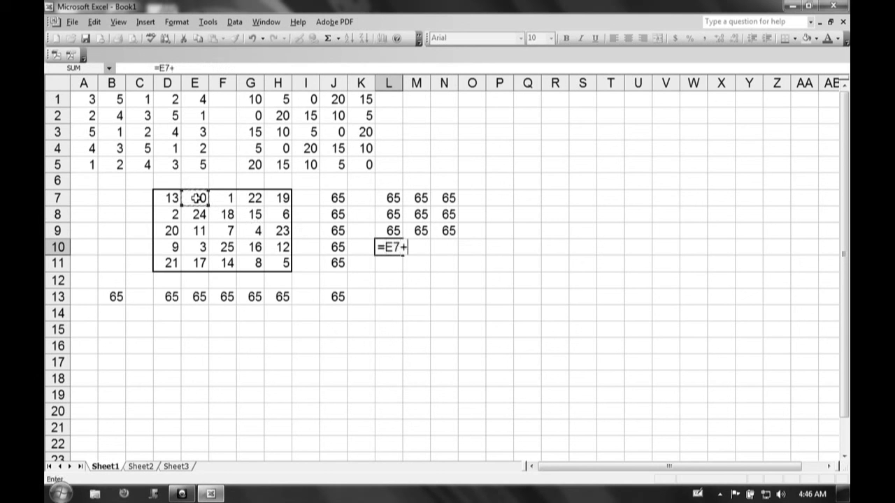
left_click(197, 218)
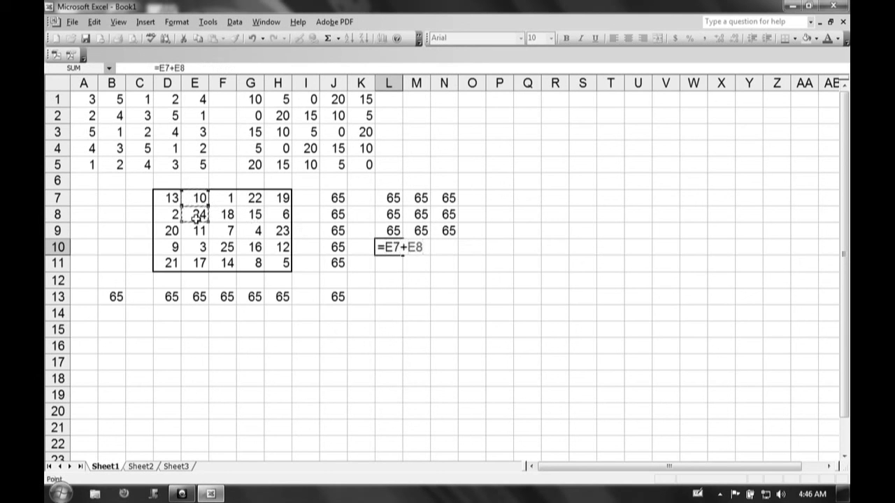
type("+")
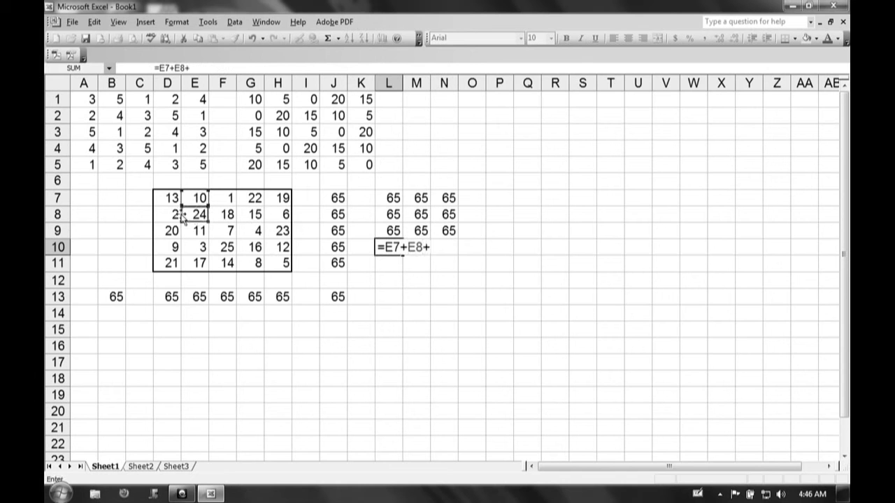
left_click(197, 231)
type("+")
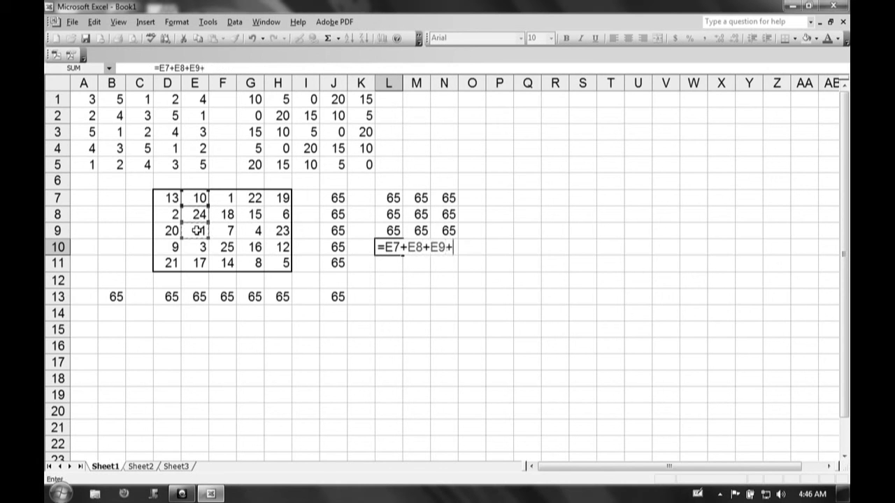
left_click(173, 216)
type("+")
left_click(231, 215)
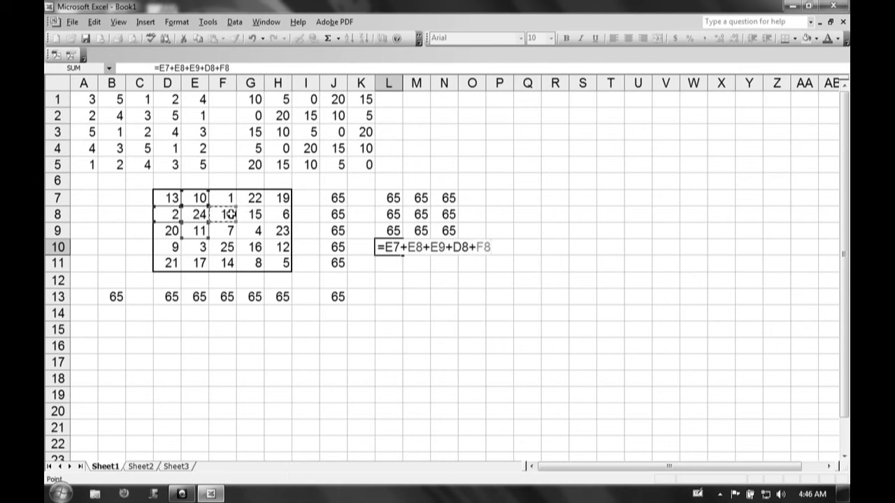
key("Return")
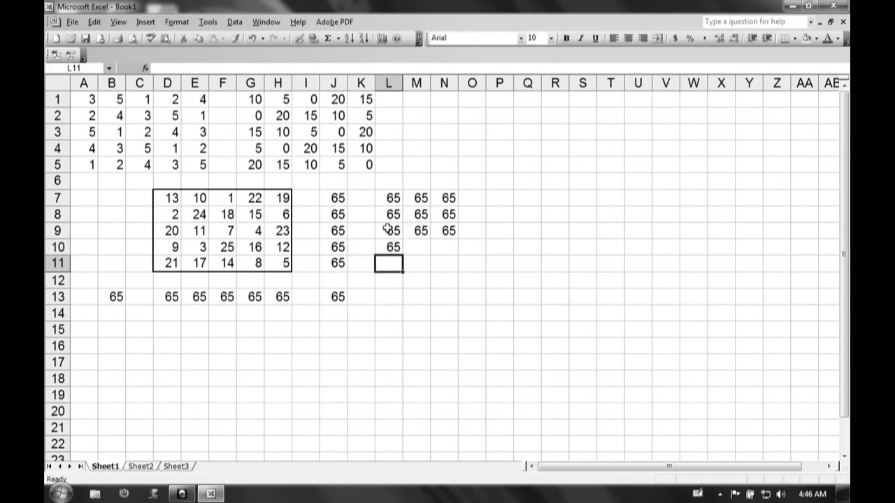
Copy L10's formula across to N10, verify M10 and N10, and select row 10 sums for filling down.
left_click(387, 249)
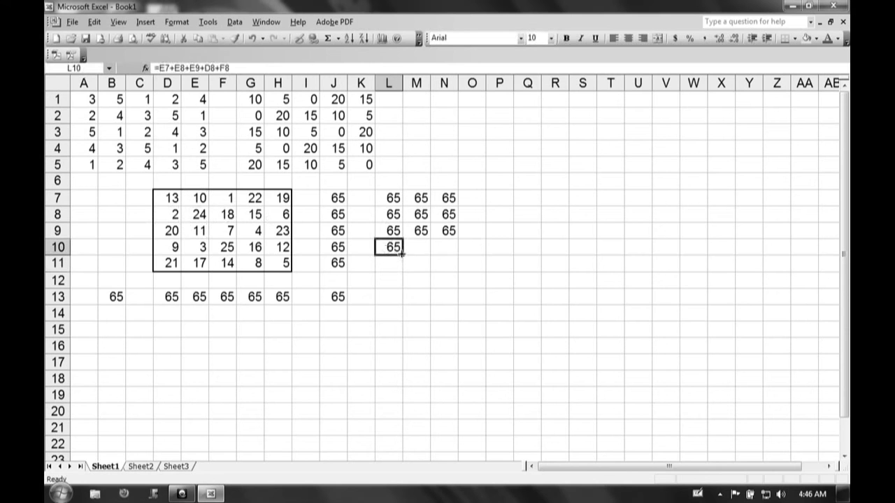
left_click_drag(403, 254, 455, 254)
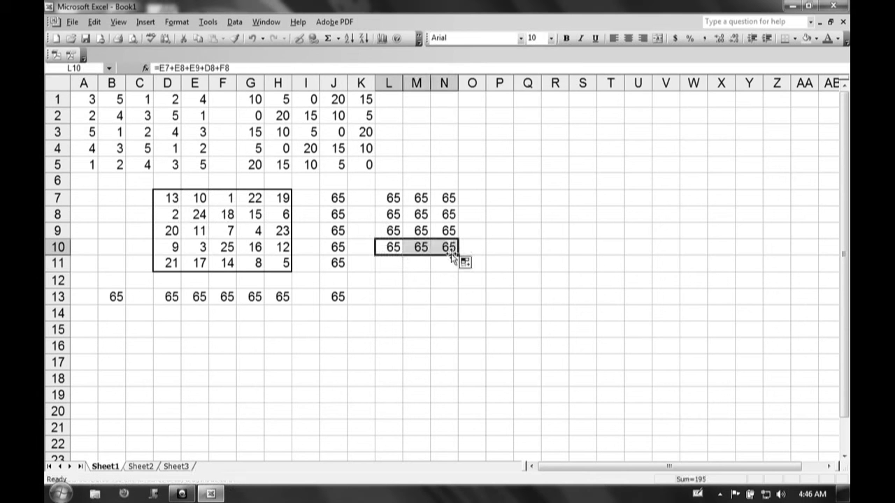
double_click(428, 248)
key("Escape")
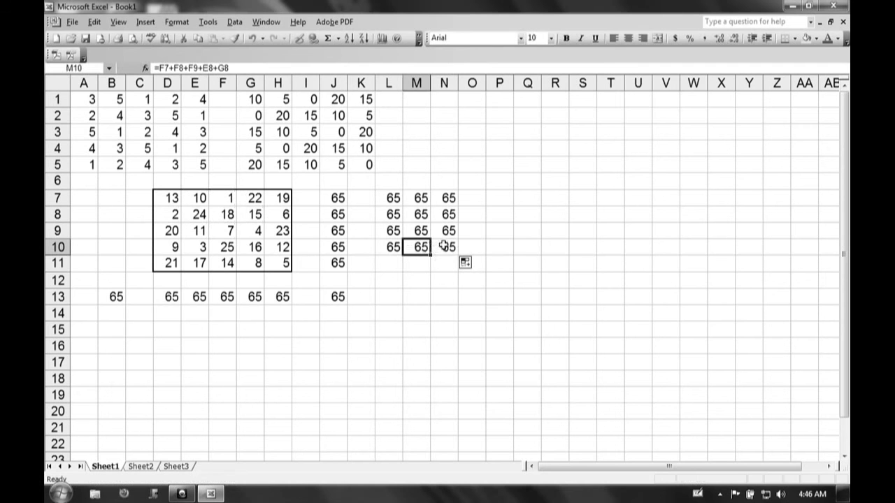
left_click(444, 246)
double_click(444, 246)
key("Escape")
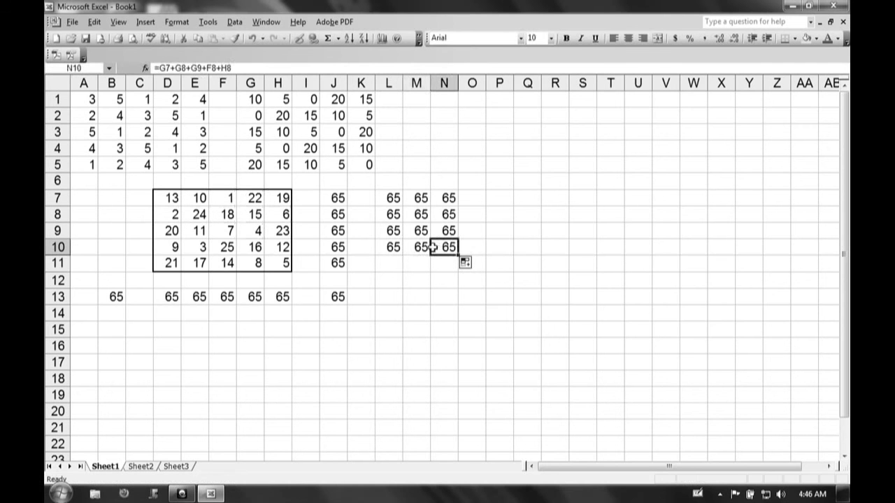
left_click(396, 249)
mouse_move(396, 249)
left_mouse_down()
mouse_move(460, 254)
mouse_move(459, 283)
left_mouse_up()
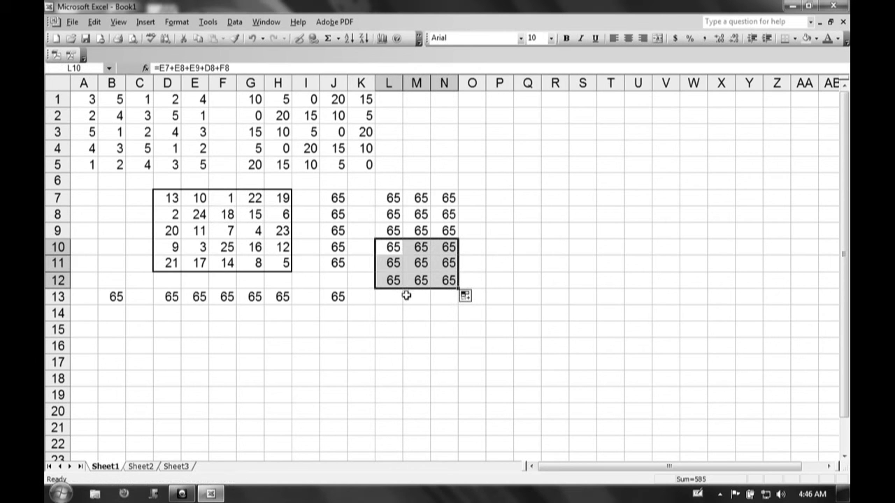
double_click(393, 263)
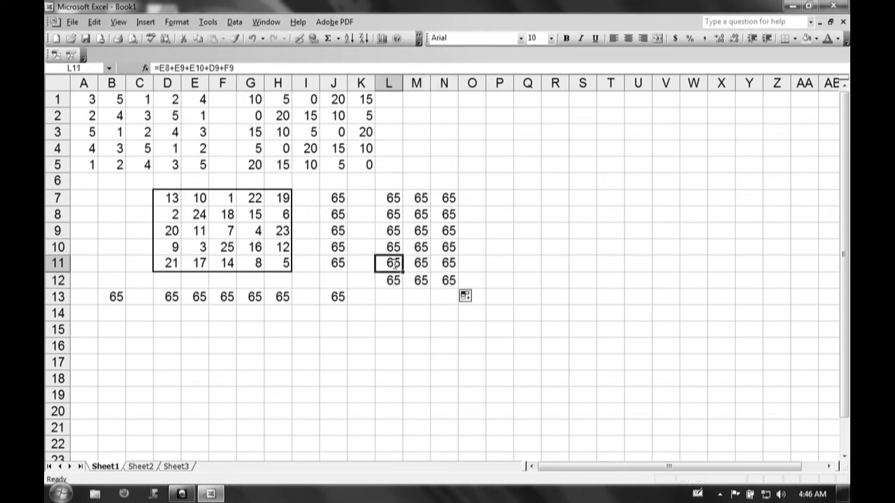
key("Escape")
double_click(413, 263)
key("Escape")
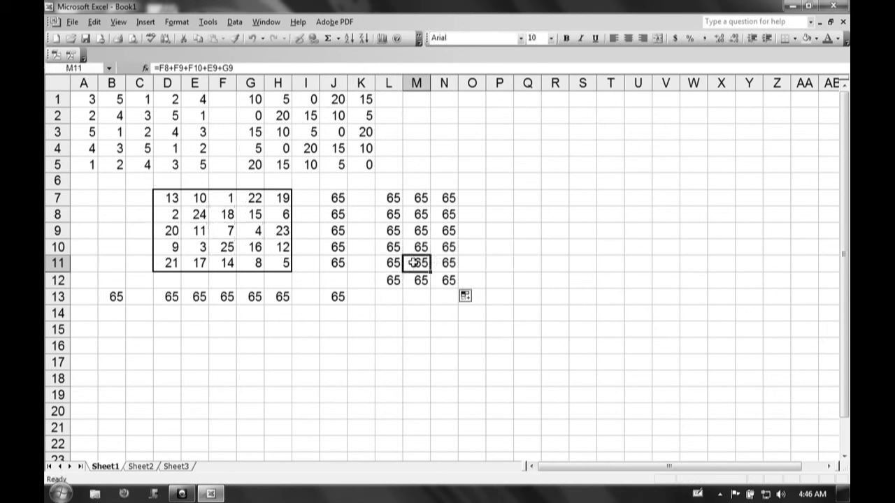
double_click(439, 263)
key("Escape")
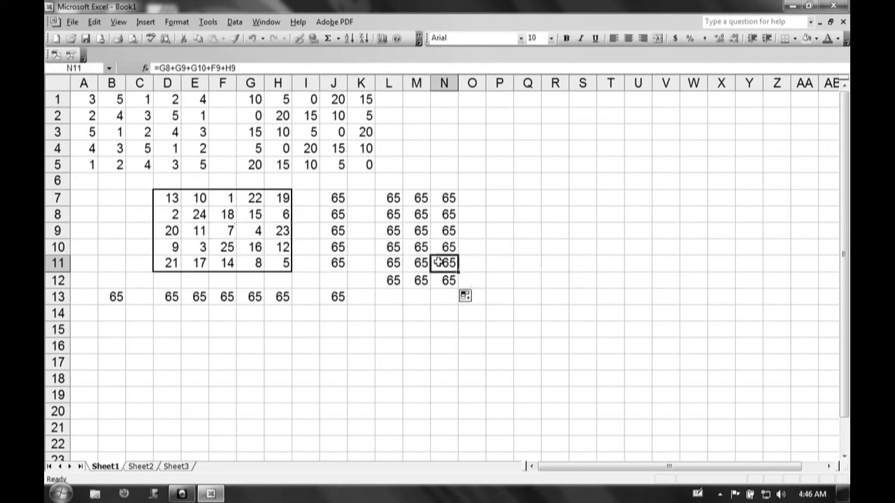
double_click(426, 232)
double_click(425, 232)
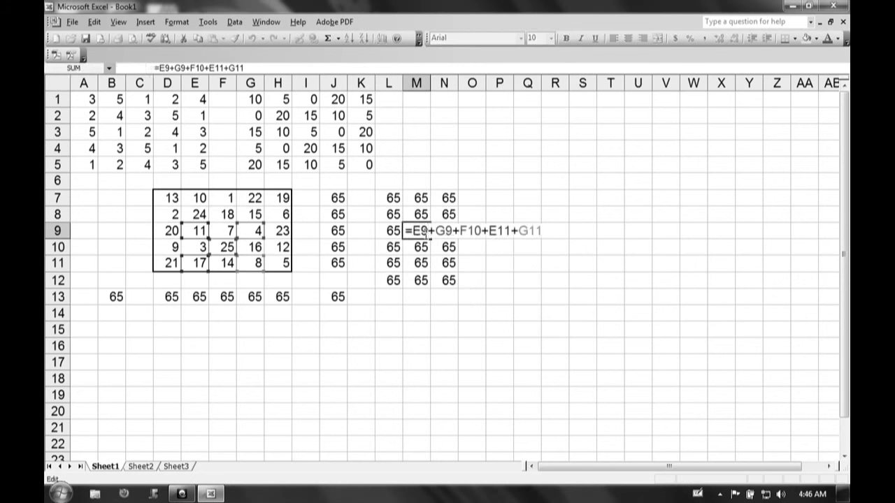
key("Escape")
double_click(400, 277)
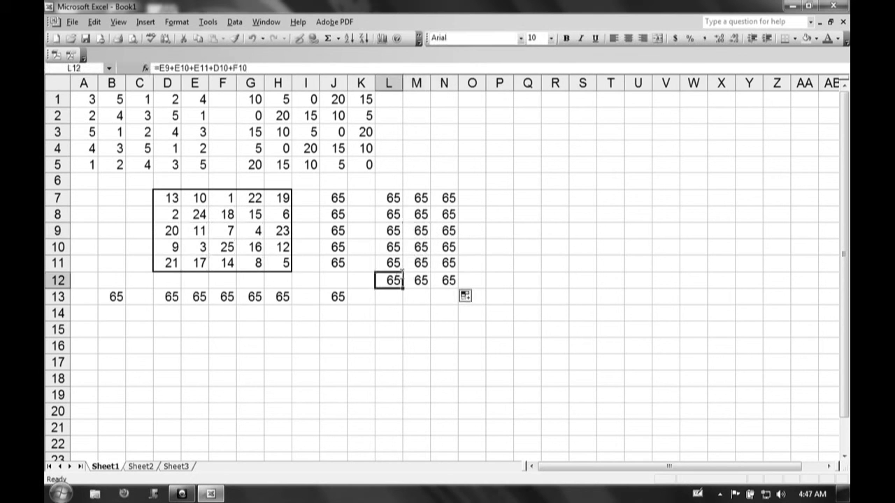
key("Escape")
double_click(414, 279)
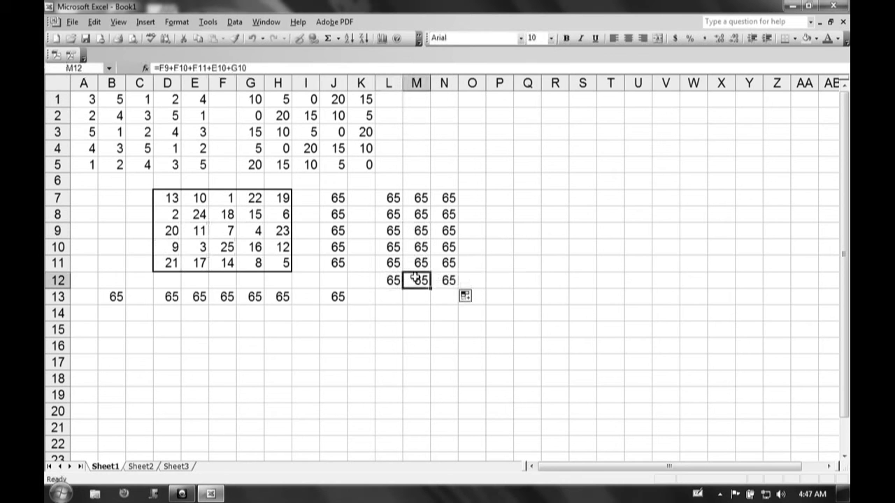
key("Escape")
double_click(439, 280)
key("Escape")
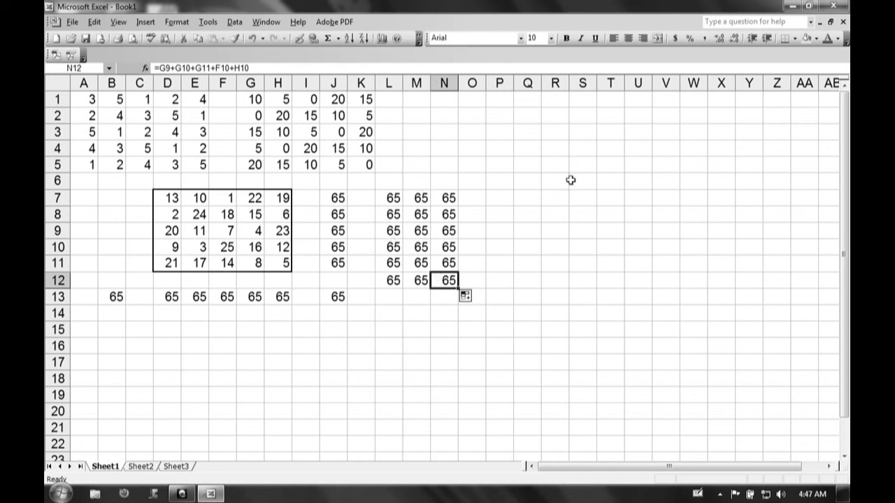
Start a formula in P7 adding the top corners D7 and H7.
left_click(491, 196)
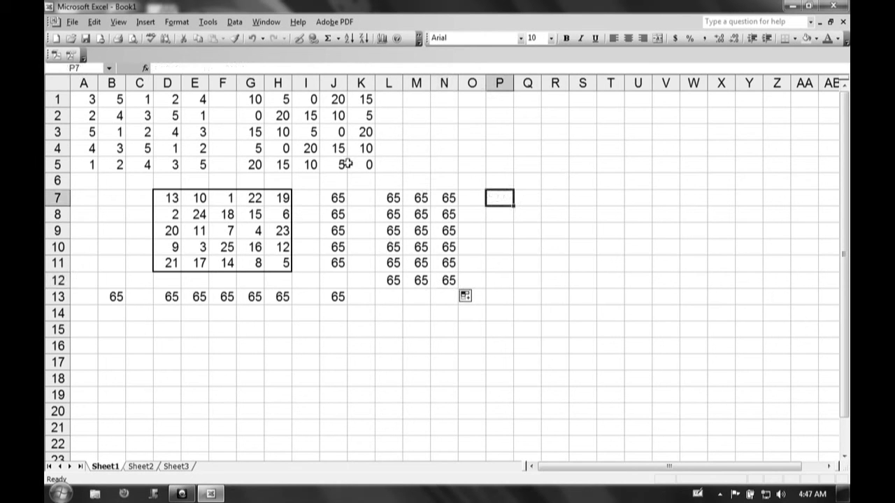
type("=")
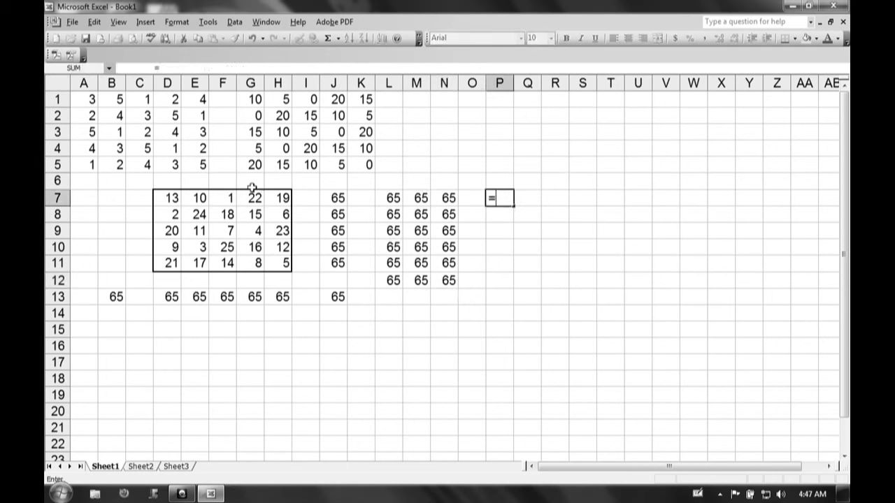
left_click(172, 197)
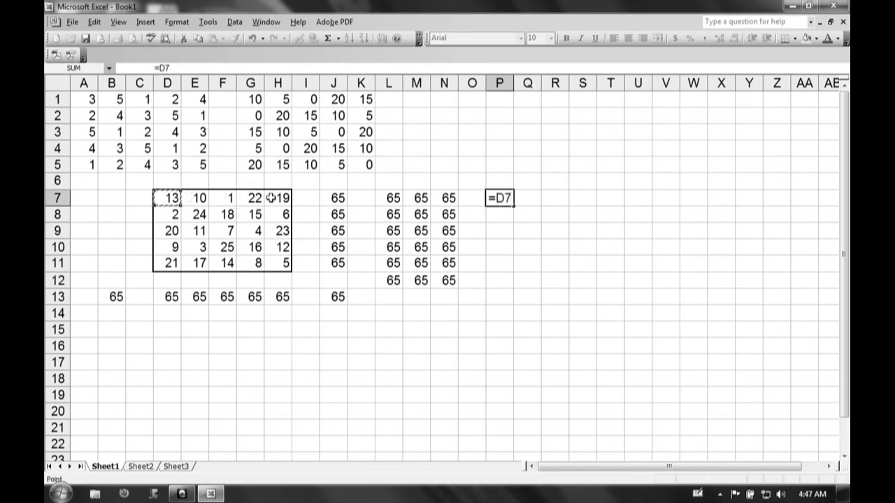
key("Caps_Lock")
type("=")
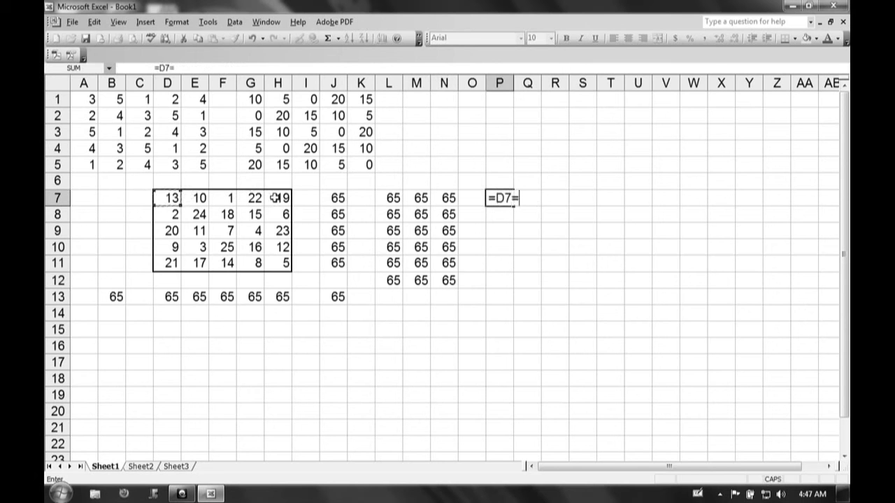
left_click(278, 198)
key("BackSpace")
key("BackSpace")
key("BackSpace")
left_click(278, 198)
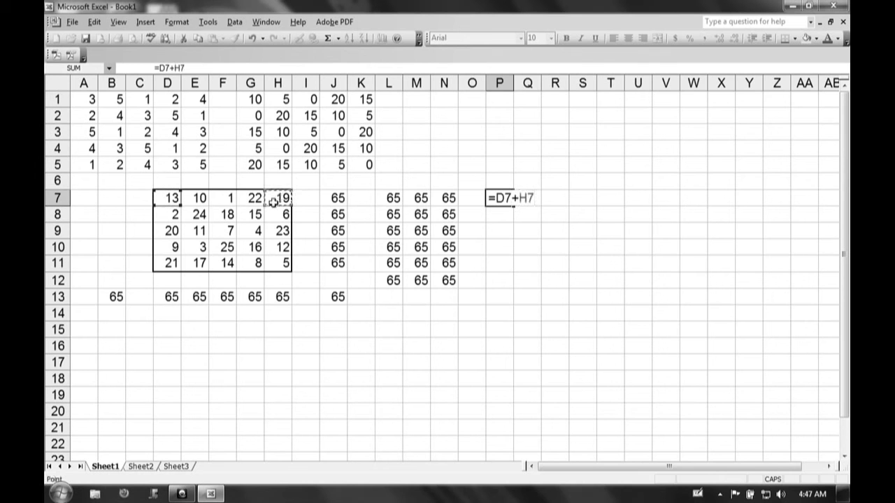
Complete P7 as =D7+H7+F9+D11+H11, adding centre F9 and bottom corners D11 and H11.
type("+")
left_click(230, 230)
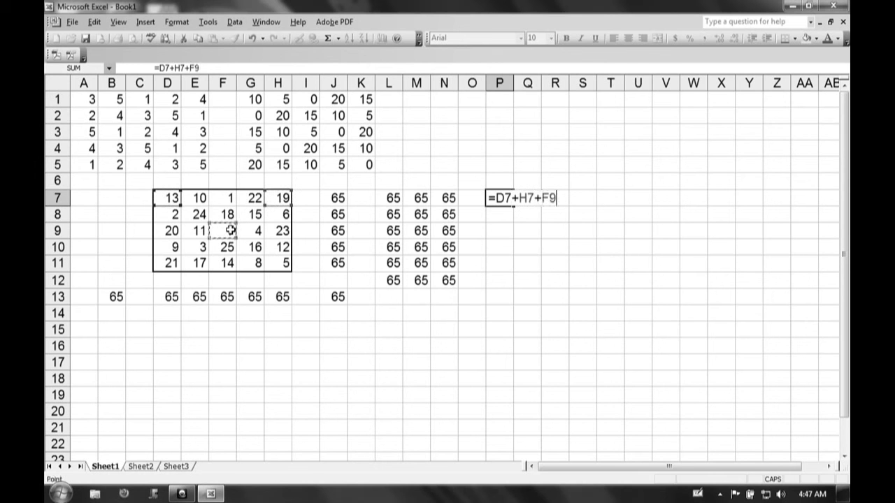
type("+")
left_click(170, 263)
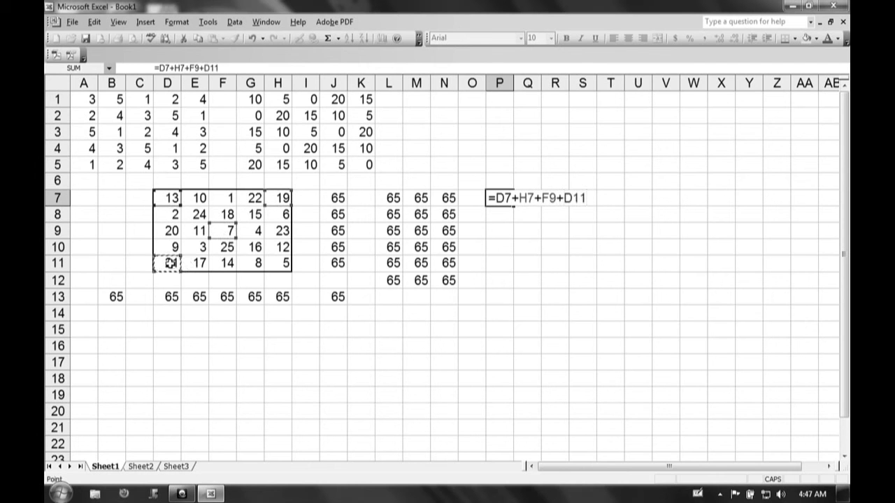
type("+")
left_click(278, 260)
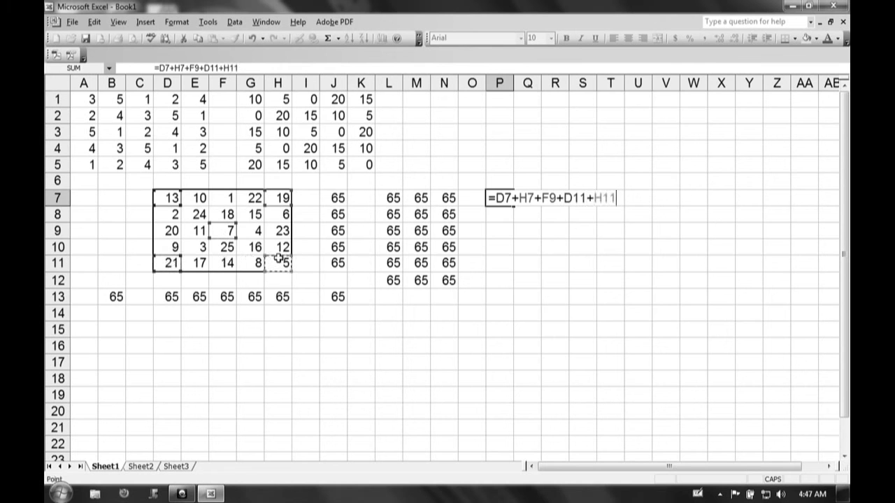
key("Return")
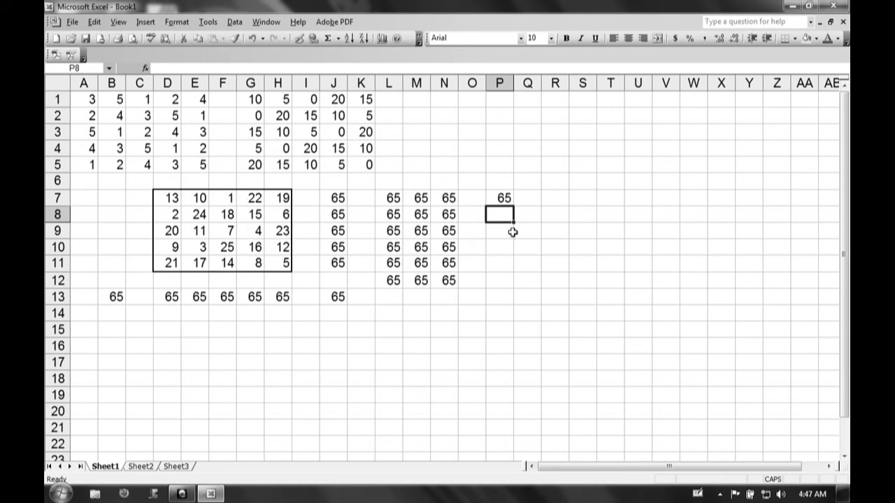
Enter =F7+H9+F9+D9+F11 in P8 to sum the four side-middle cells and centre.
type("+")
key("BackSpace")
type("=")
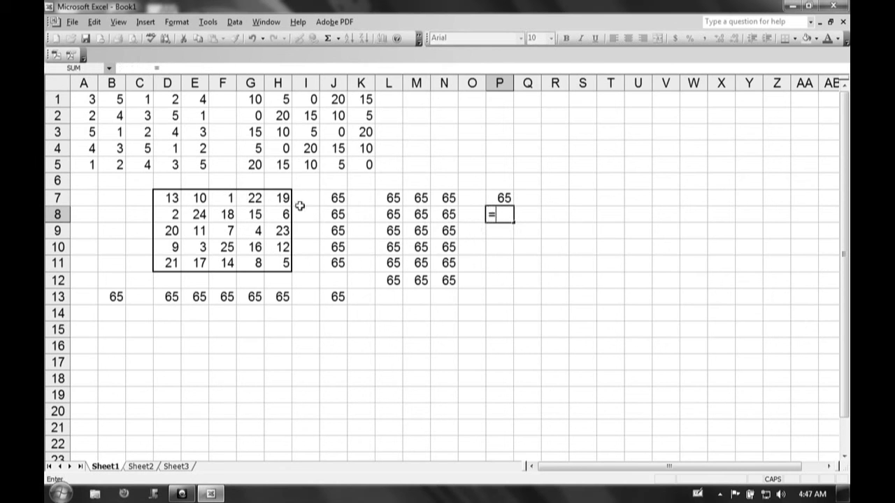
left_click(222, 199)
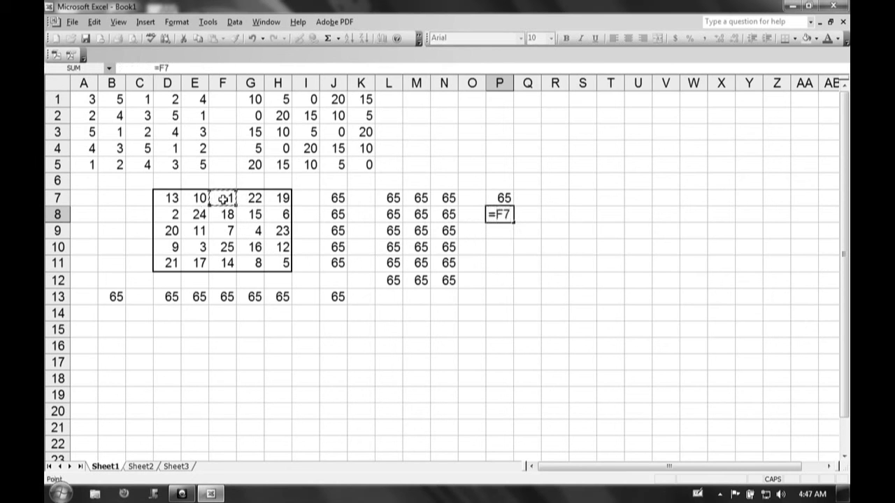
type("+")
left_click(276, 229)
type("+")
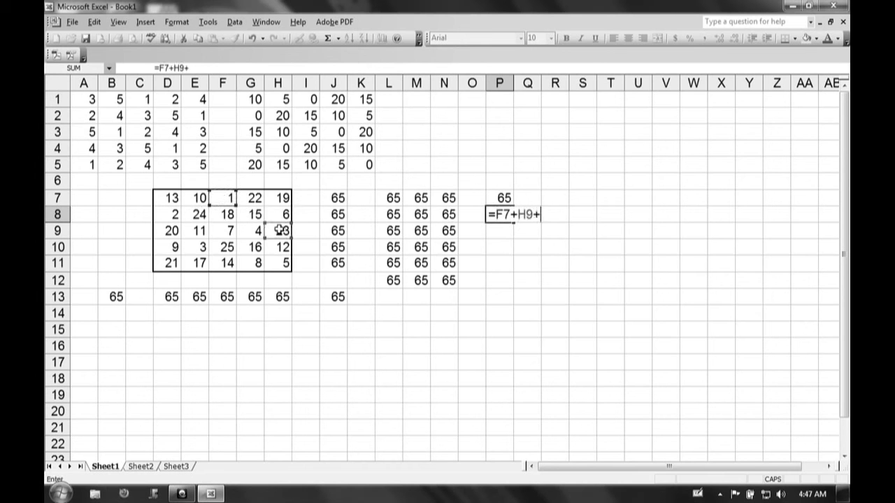
left_click(231, 231)
type("+")
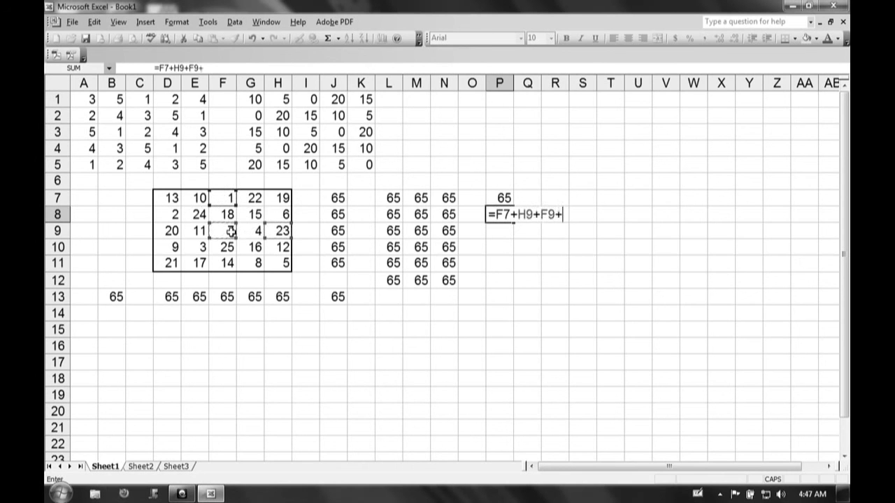
left_click(171, 233)
type("+")
left_click(227, 263)
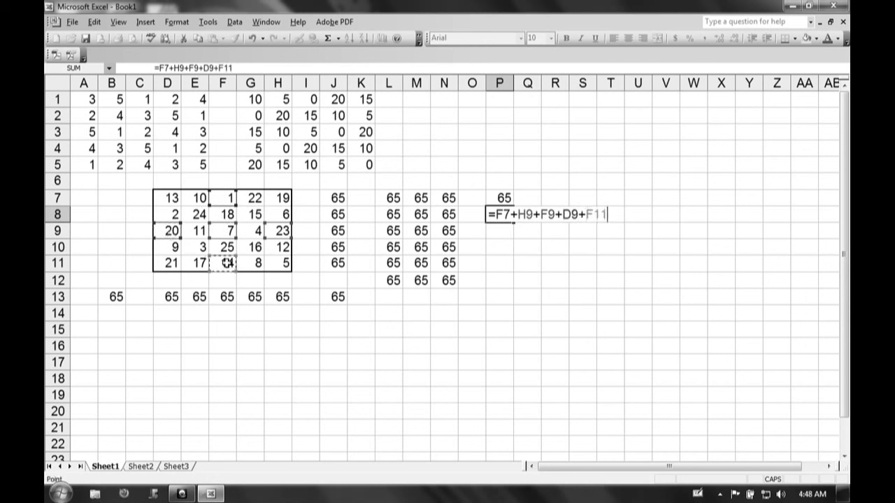
key("Return")
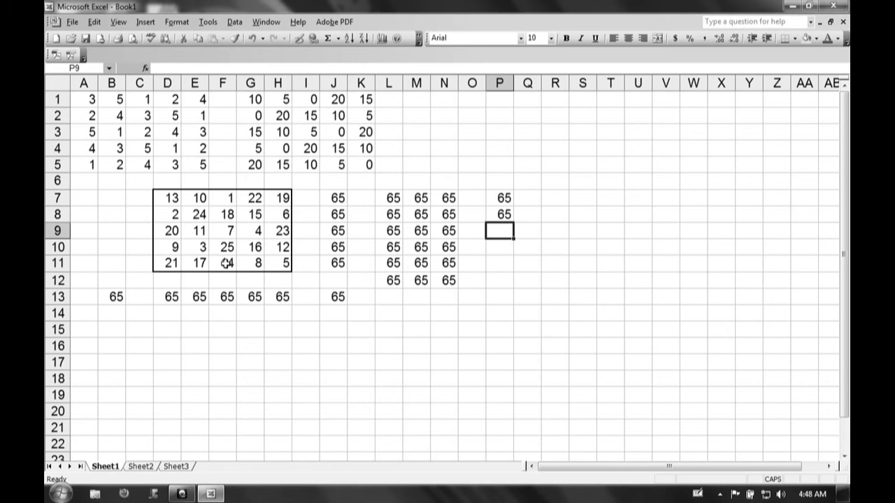
double_click(114, 297)
key("Escape")
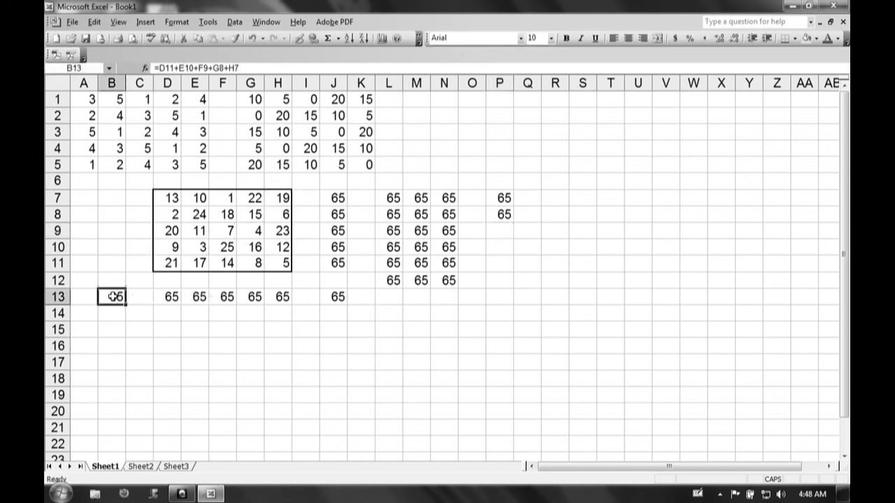
double_click(328, 297)
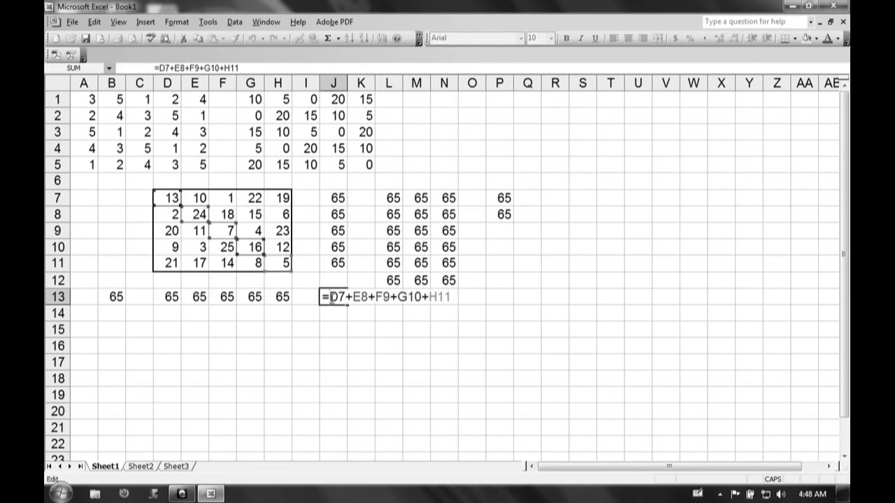
key("Escape")
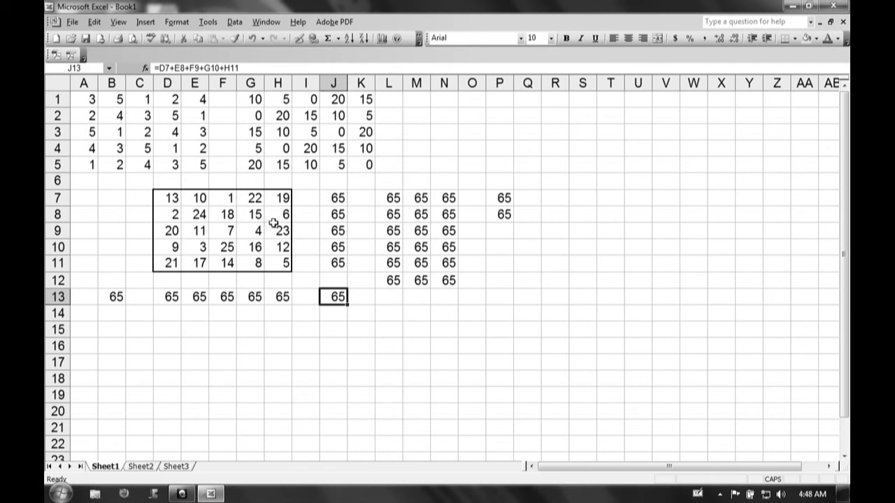
Check the H8:H10 sum and the formulas in D8, E8 and E10.
left_click_drag(274, 216, 275, 253)
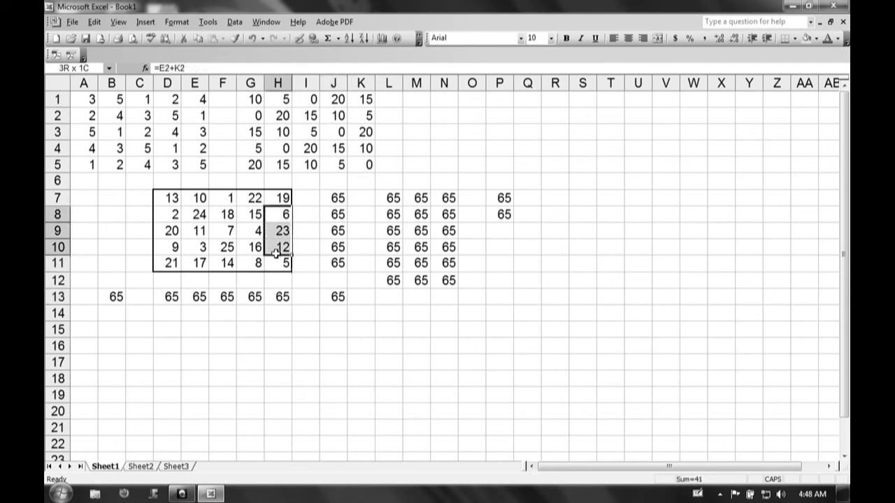
mouse_move(176, 216)
left_mouse_down()
mouse_move(190, 216)
mouse_move(190, 245)
left_mouse_up()
left_click(196, 247)
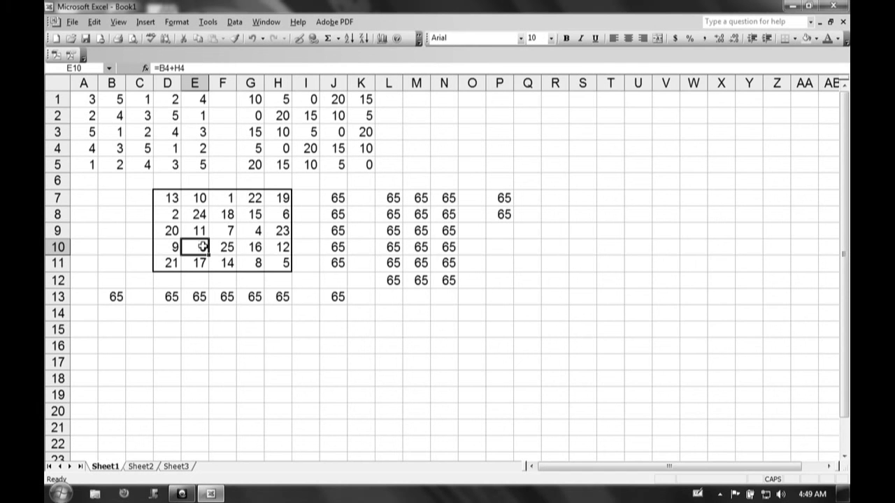
Copy the magic square D7:H11 and paste formula copies at D15 and I15.
left_click(171, 198)
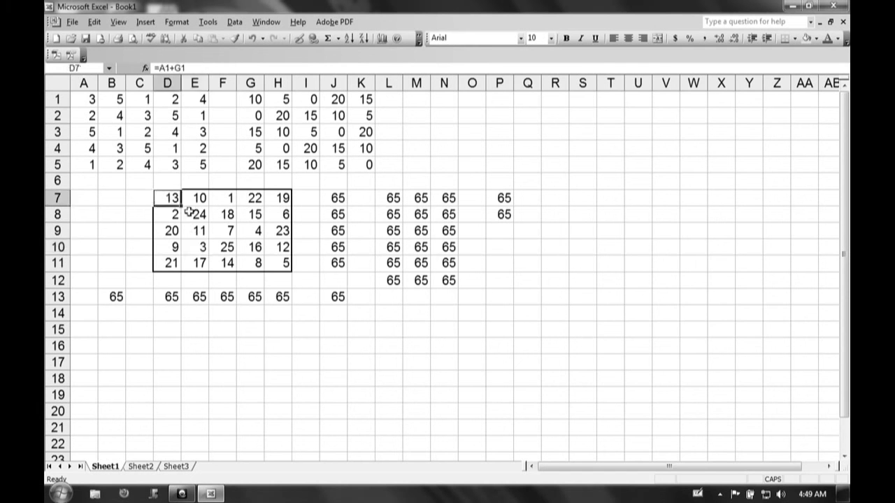
left_click_drag(171, 198, 269, 258)
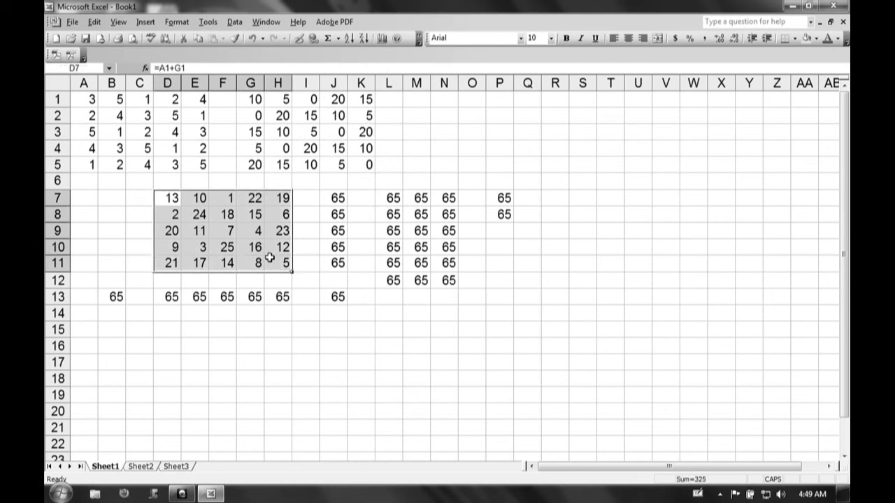
key("ctrl+c")
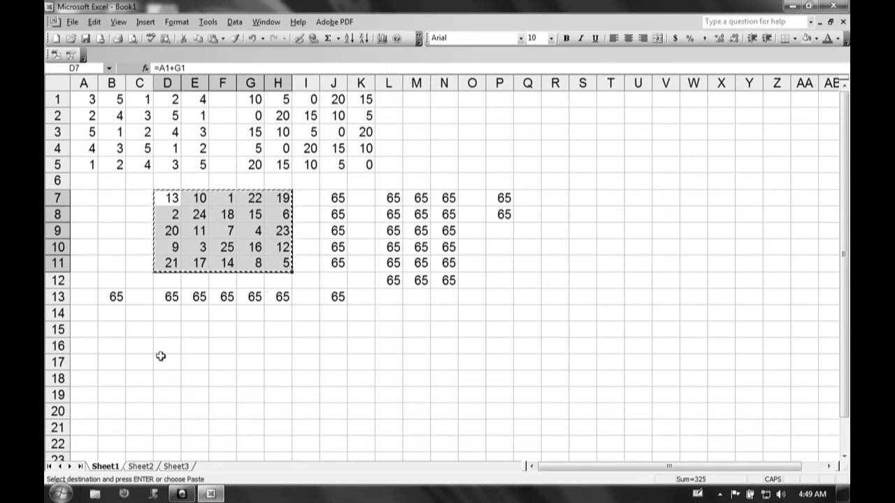
left_click(169, 328)
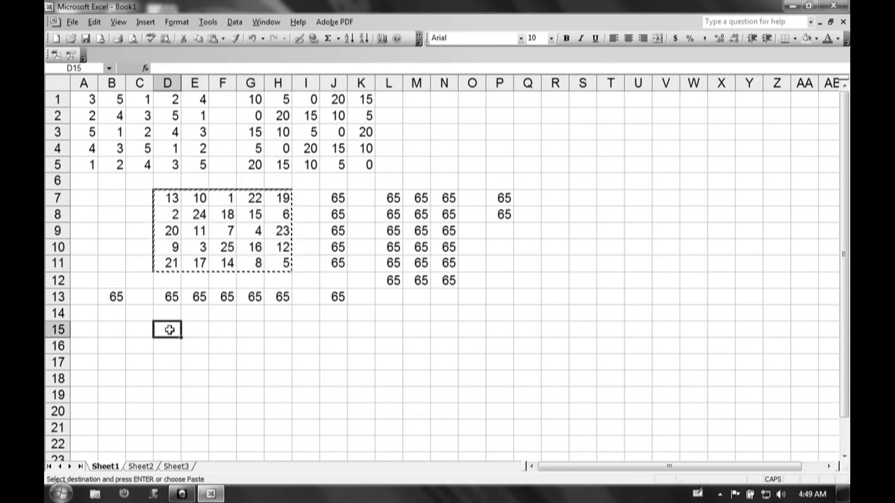
key("ctrl+v")
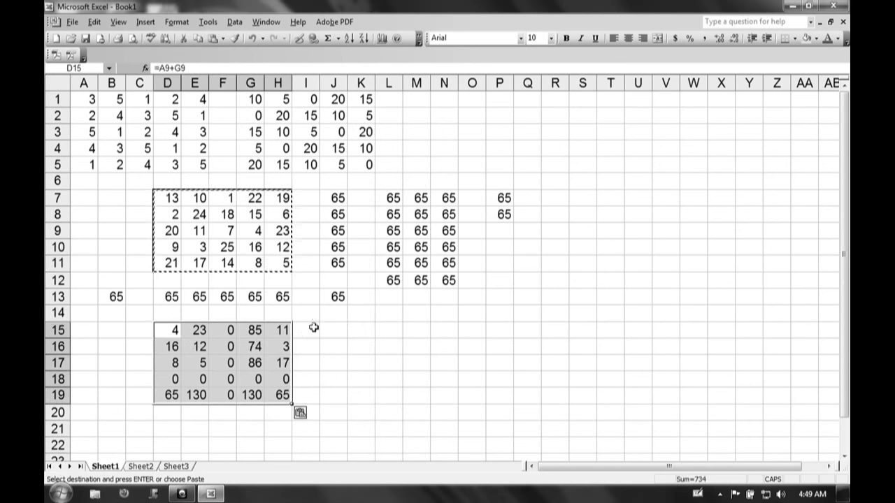
left_click(313, 328)
key("ctrl+v")
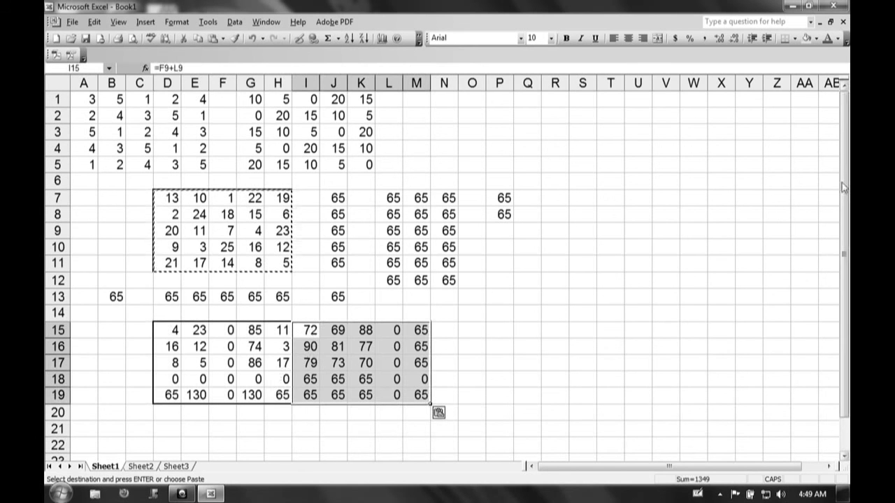
Paste a third copy at D20, then undo the last two pastes.
left_click_drag(843, 188, 844, 218)
right_click(843, 271)
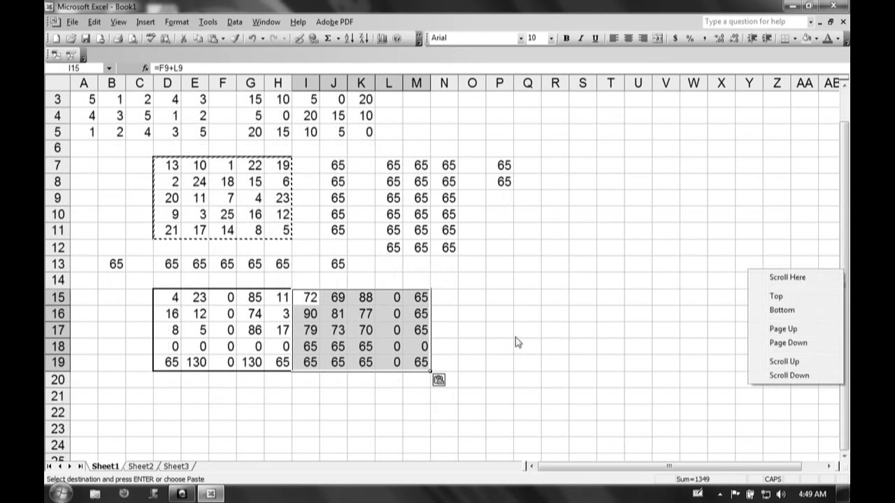
left_click(168, 378)
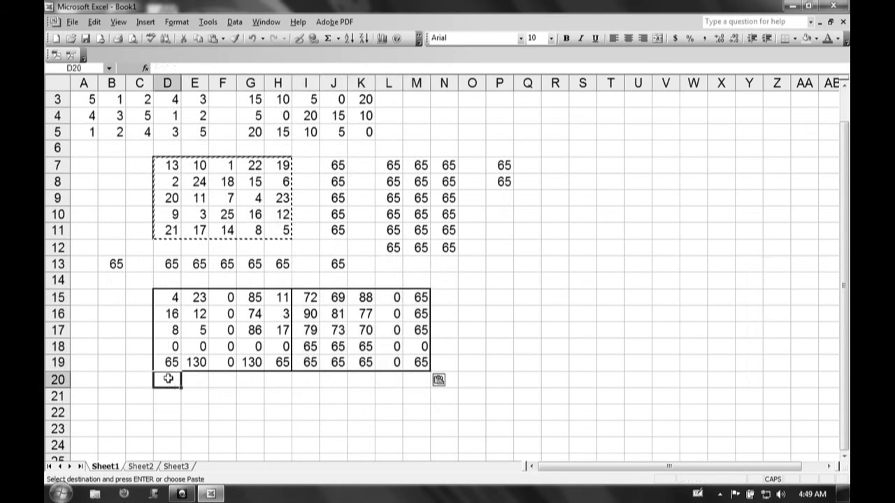
key("ctrl+v")
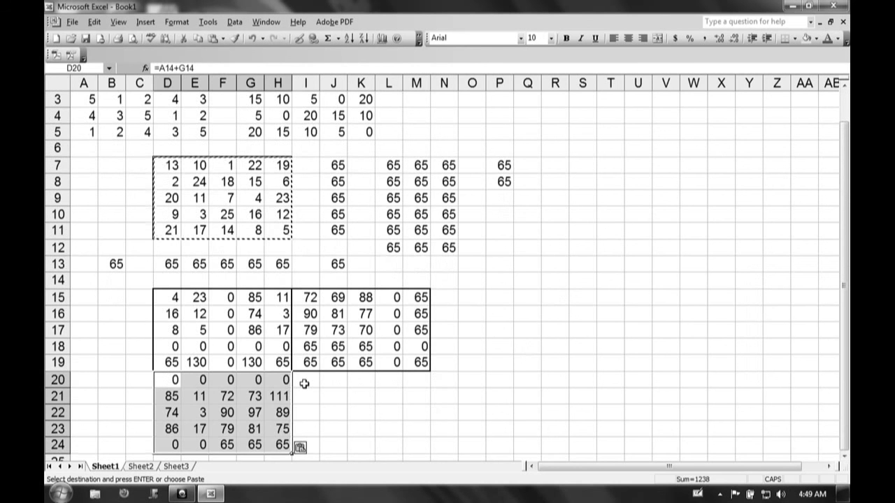
key("ctrl+z")
key("ctrl+z")
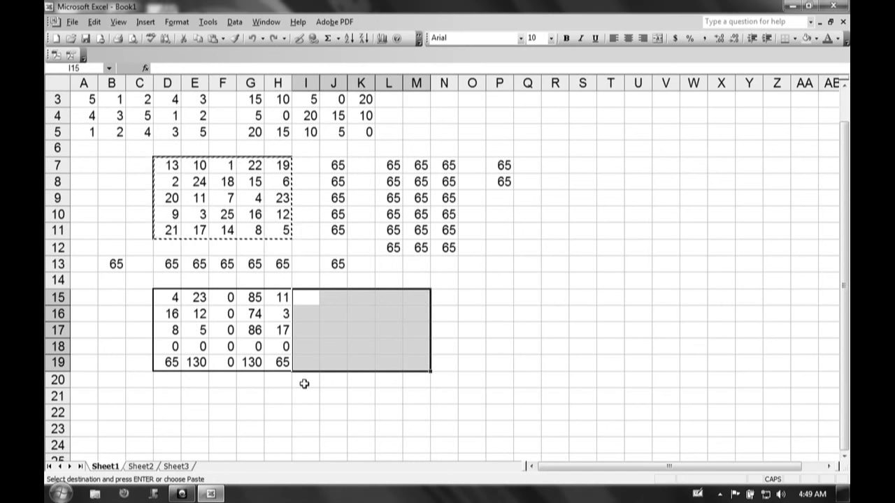
Undo the remaining D15 paste and cancel the pending copy.
key("ctrl+z")
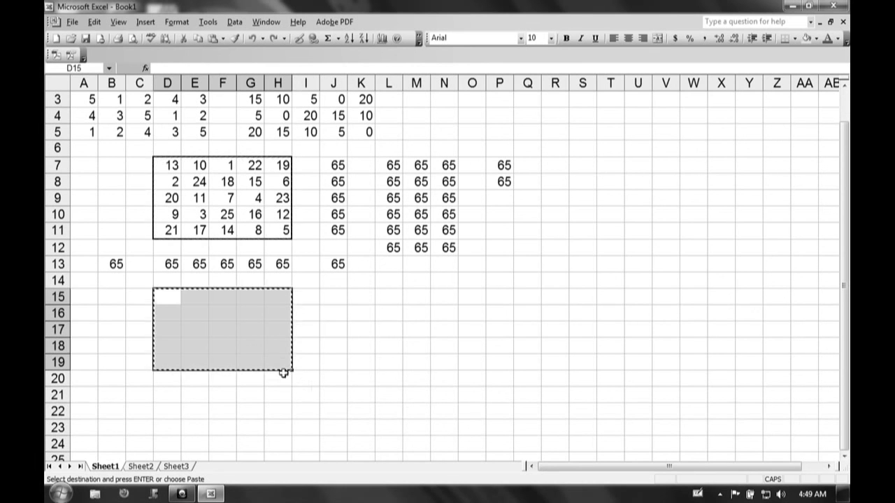
left_click(292, 369)
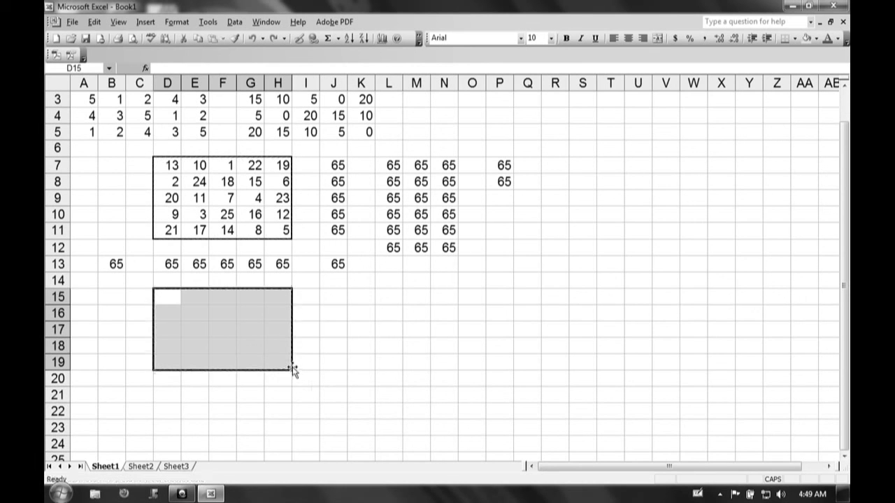
left_click(240, 333)
Copy D7:H11 again, paste at D15, then delete that formula copy, leaving D15 selected.
left_click_drag(168, 166, 287, 233)
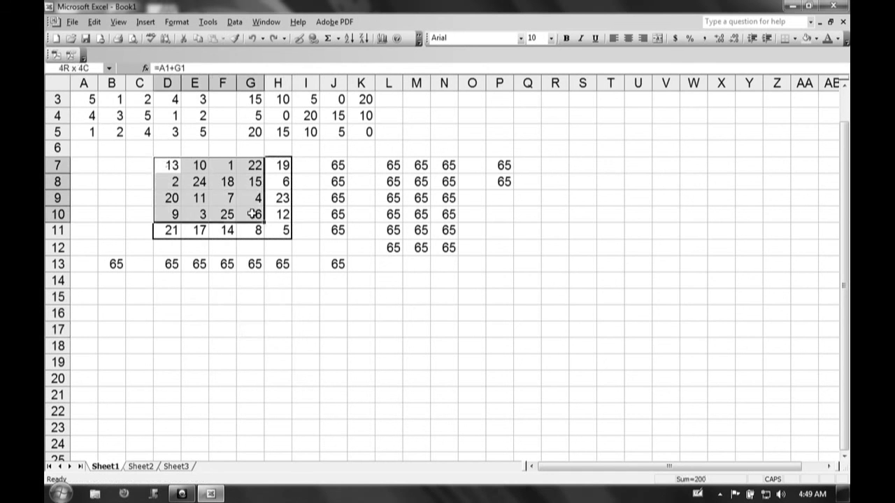
key("ctrl+c")
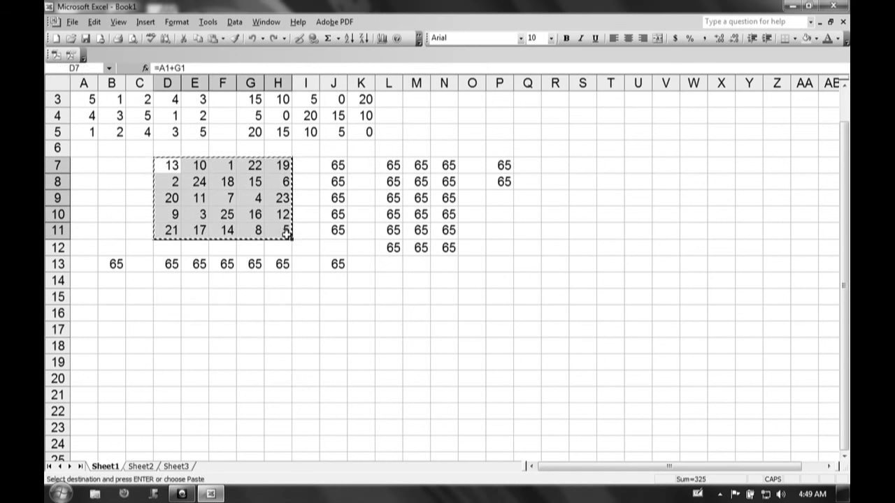
left_click(166, 300)
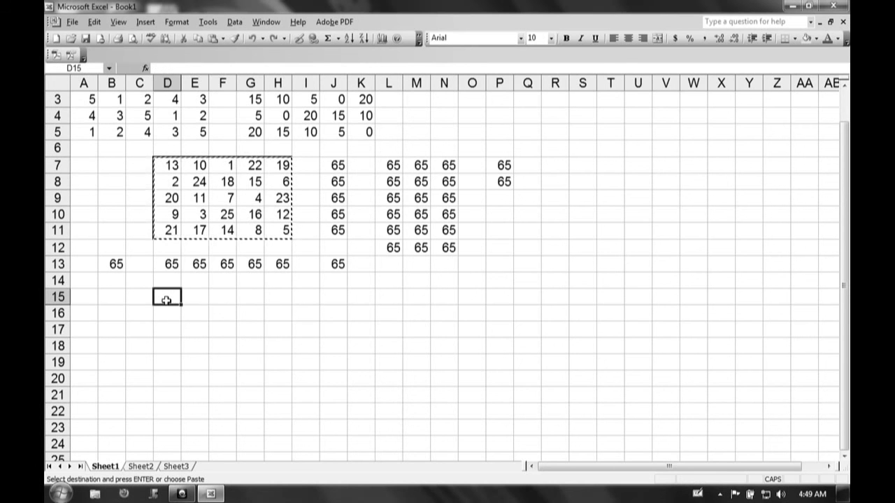
key("ctrl+v")
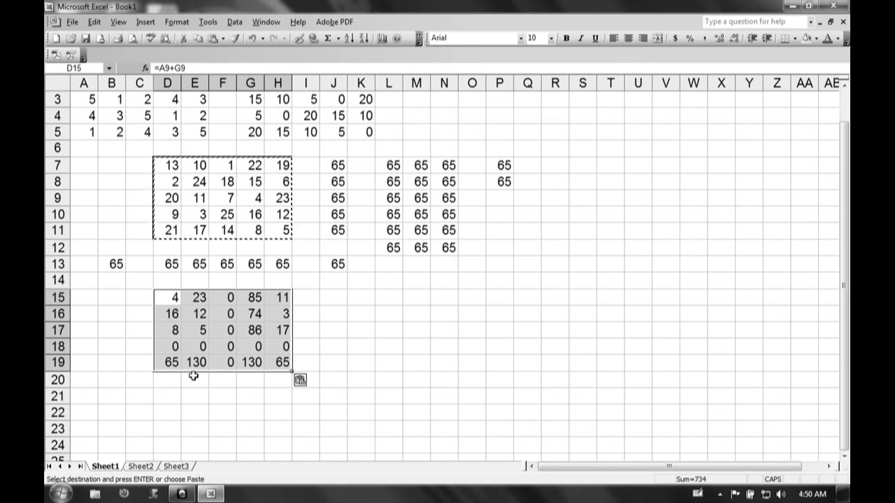
key("Delete")
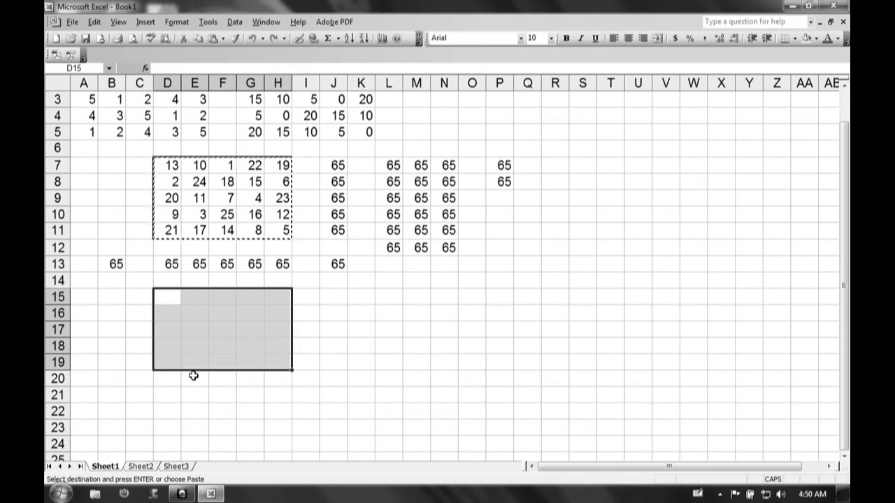
left_click(166, 293)
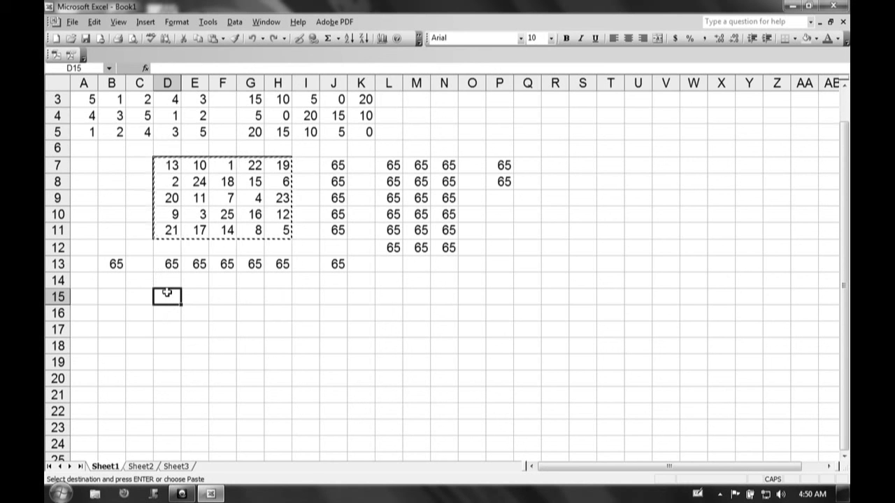
scroll(167, 293, "up", 1)
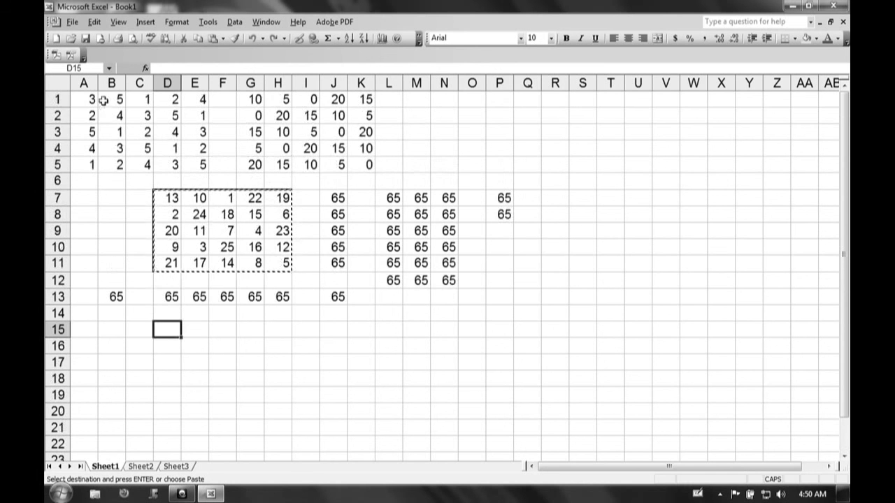
Paste a values-only copy of the magic square into D15:H19 with Paste Special.
left_click(97, 22)
left_click(97, 22)
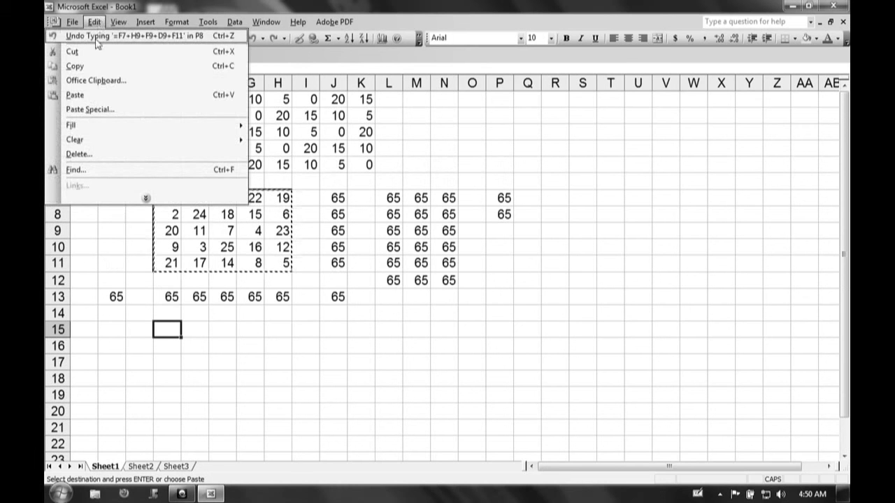
left_click(95, 110)
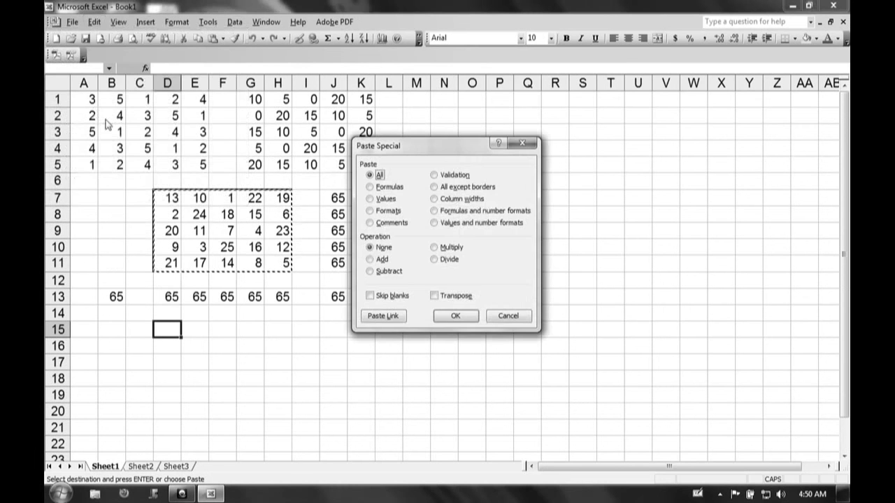
left_click(381, 200)
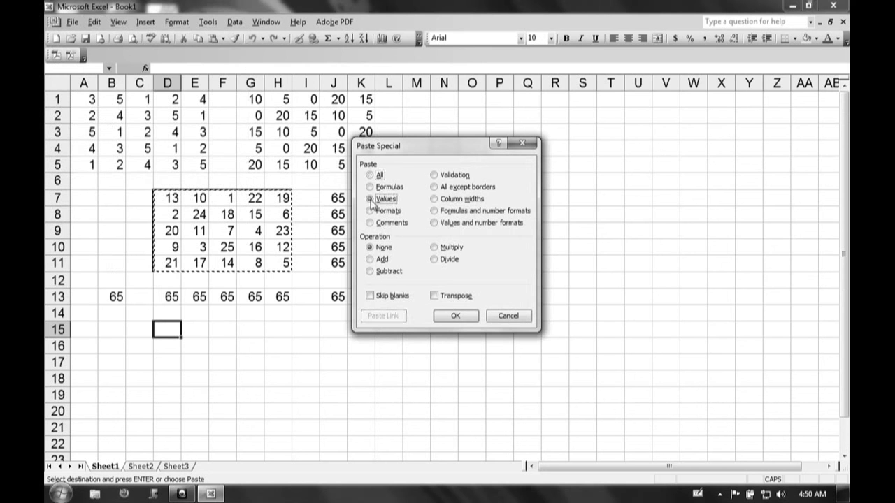
left_click(451, 317)
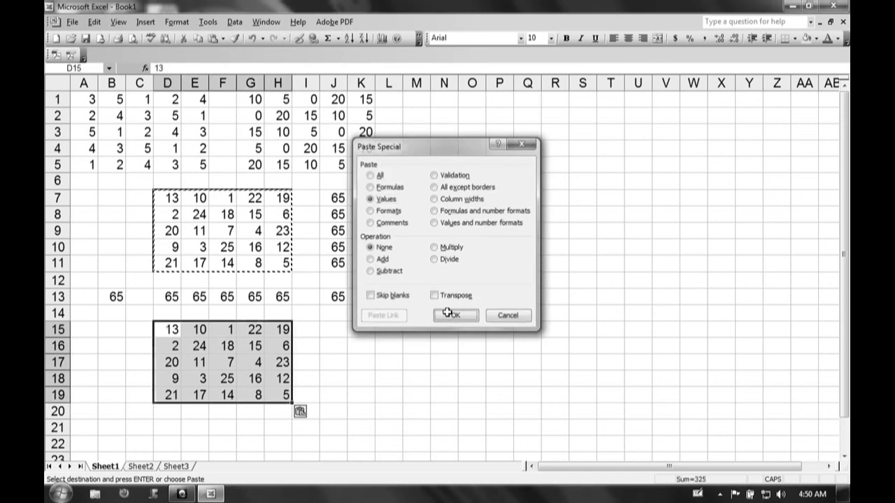
Select the value block D15:H19 and copy it.
left_click(310, 329)
left_click_drag(168, 333, 273, 393)
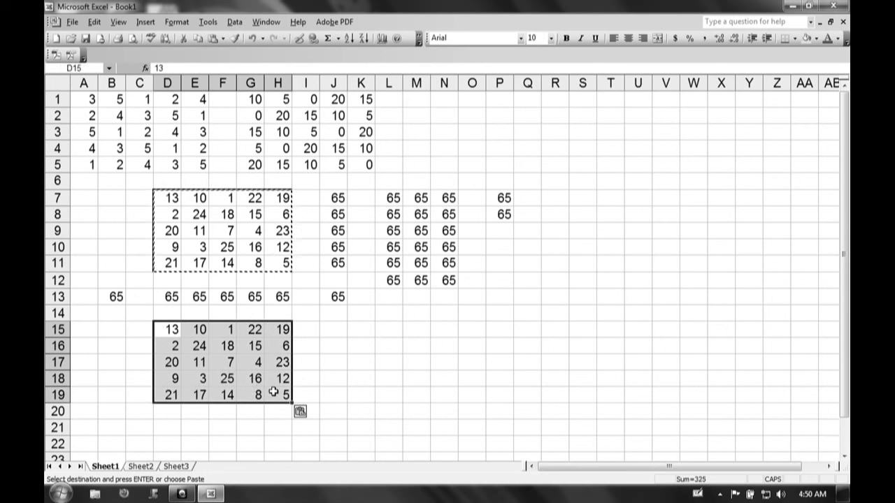
key("ctrl+c")
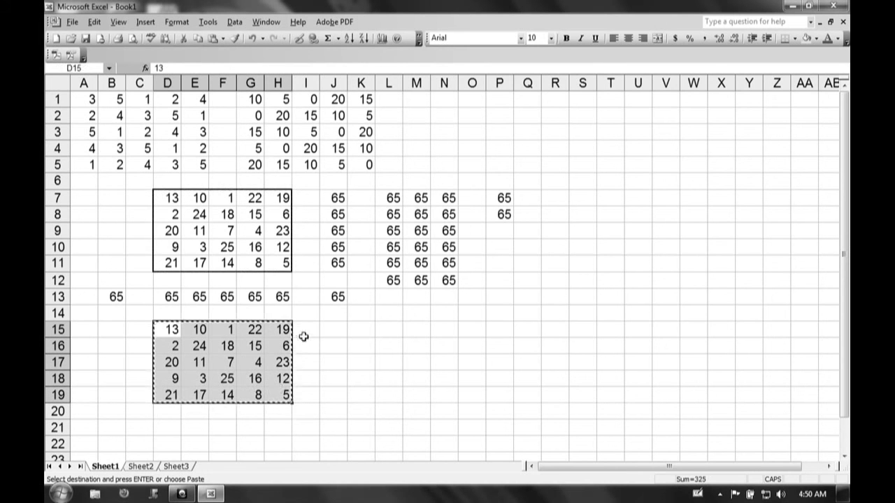
Paste the value block at I15, D20 and I20 to tile D15:M24.
left_click(303, 337)
key("ctrl+v")
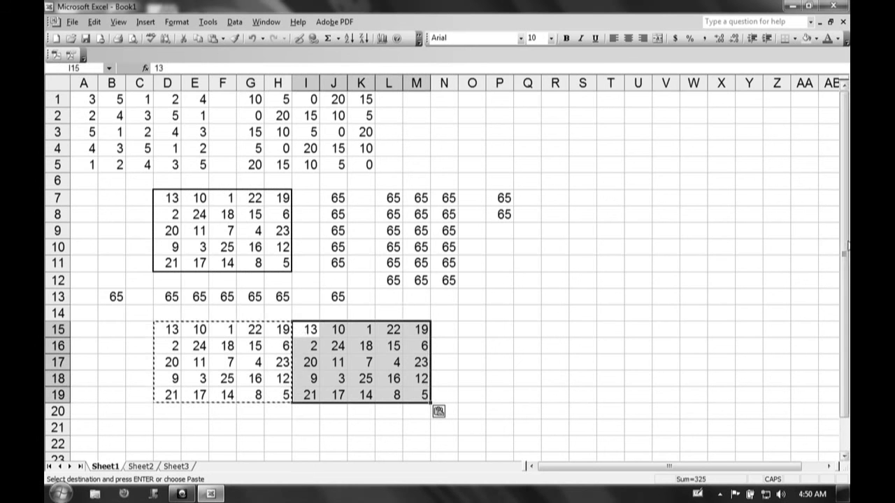
scroll(847, 244, "down", 1)
right_click(845, 295)
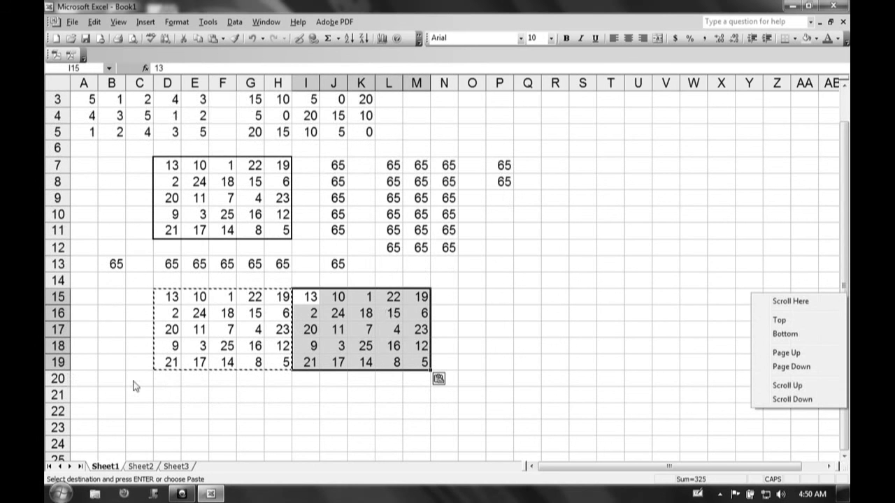
left_click(164, 377)
key("ctrl+v")
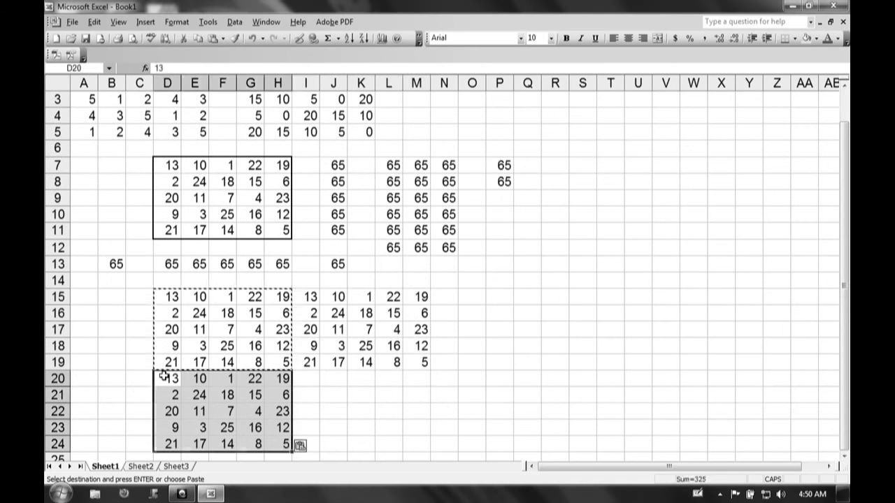
left_click(300, 378)
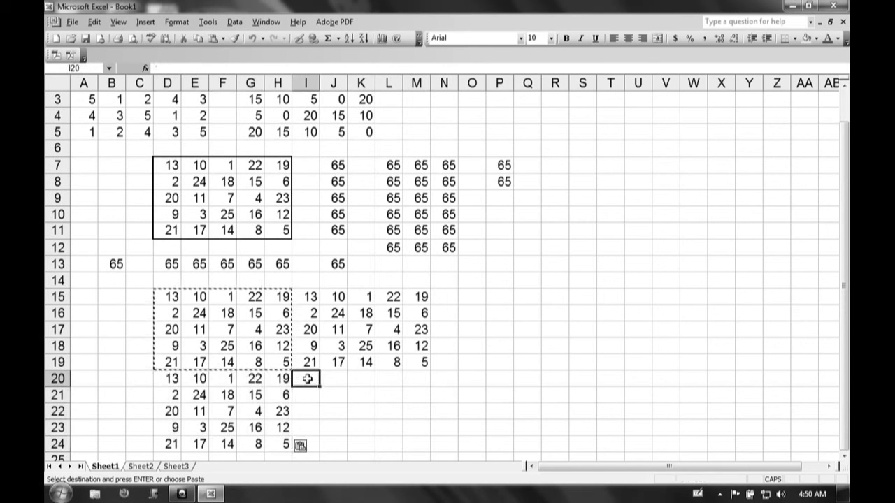
key("ctrl+v")
End copy mode and select the top-left tile D15:H19.
left_click(370, 333)
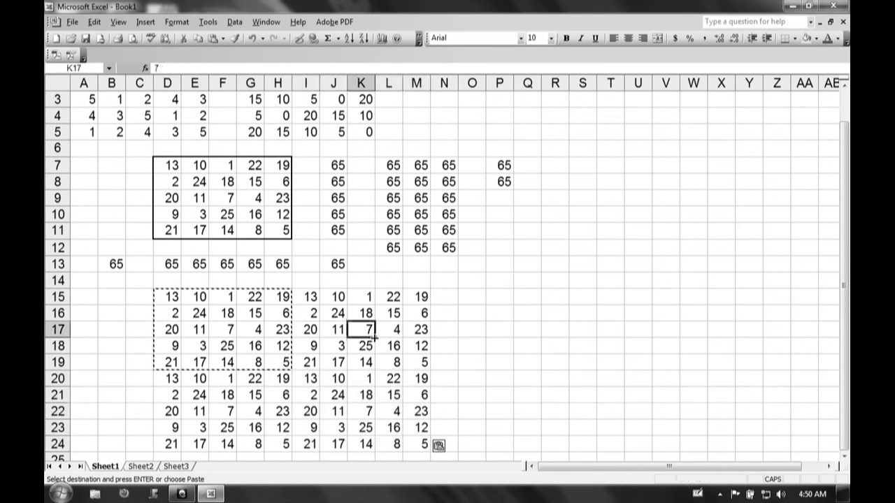
key("Escape")
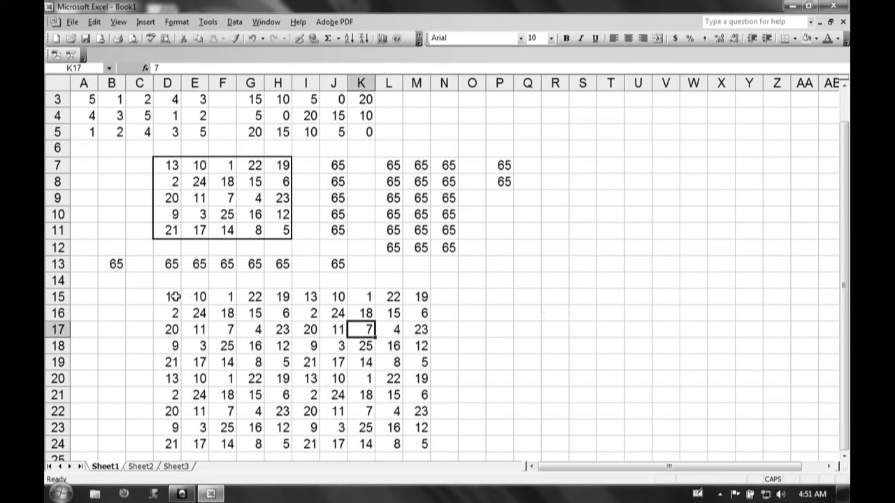
left_click_drag(169, 297, 281, 360)
Copy the top-left tile, then cancel the copy and clear the selection.
key("ctrl+c")
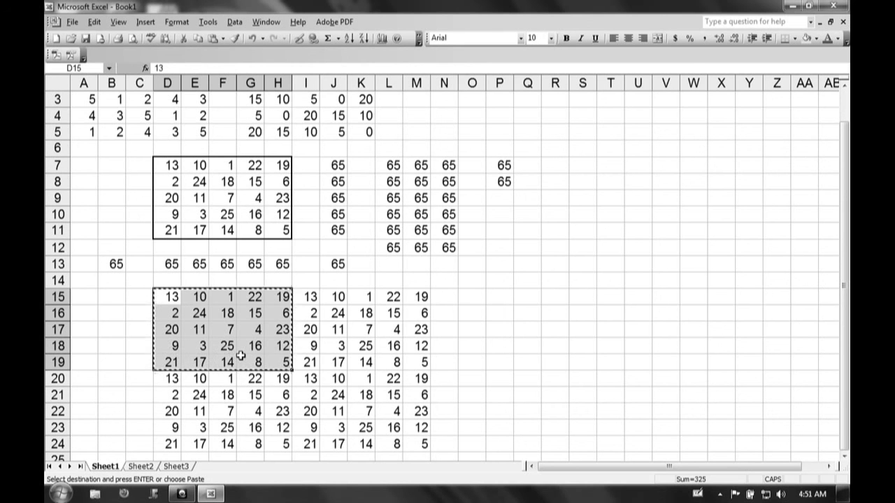
key("Escape")
left_click(240, 356)
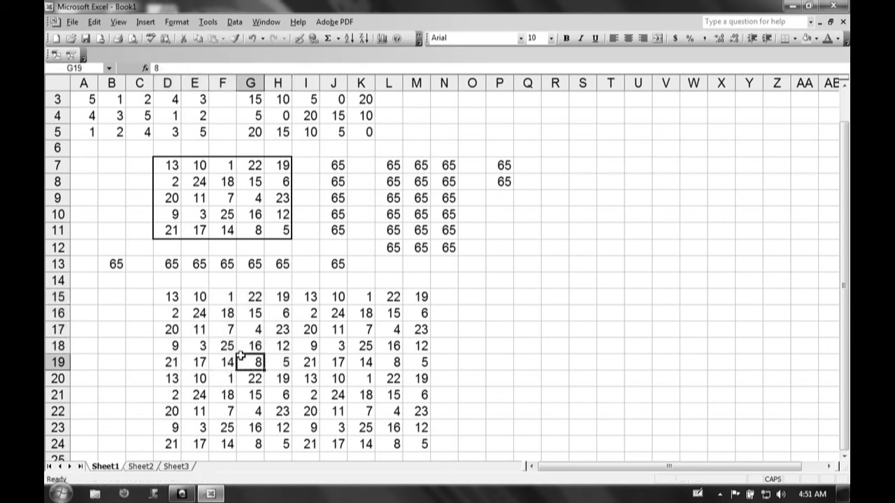
left_click(352, 344)
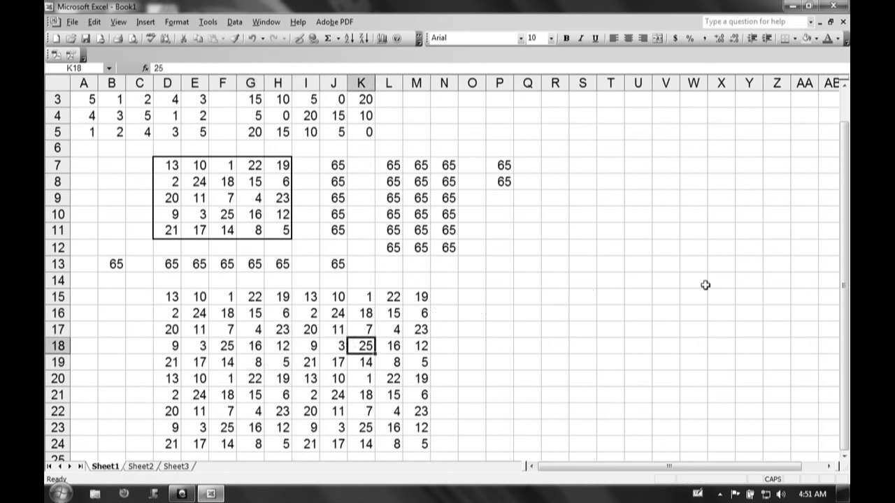
left_click(844, 456)
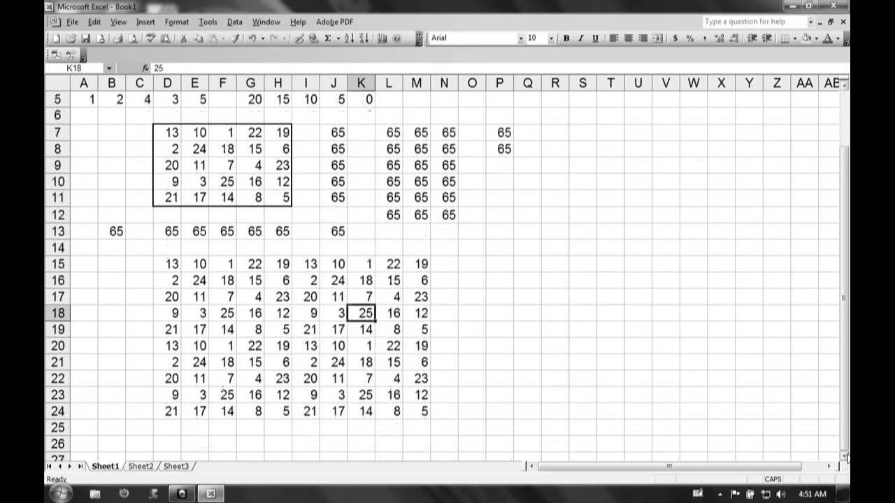
left_click(845, 456)
left_click(845, 456)
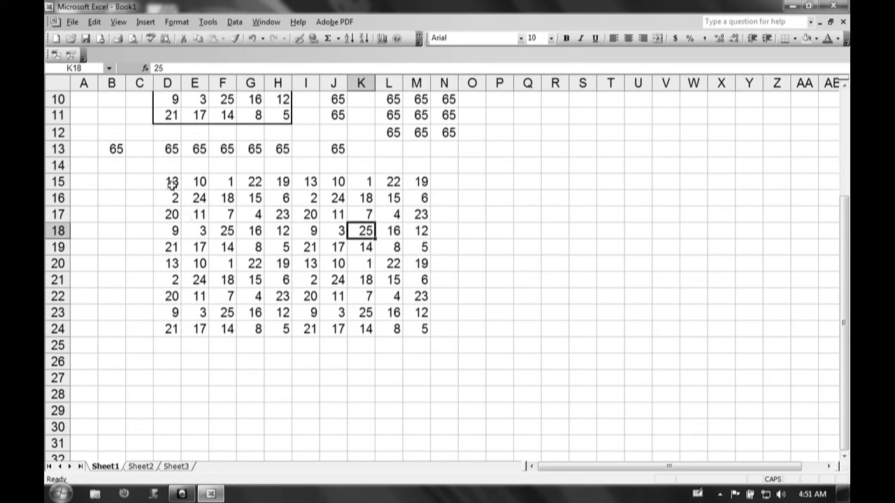
Apply a thick outline border to D15:H19 through Format Cells.
left_click_drag(172, 183, 277, 244)
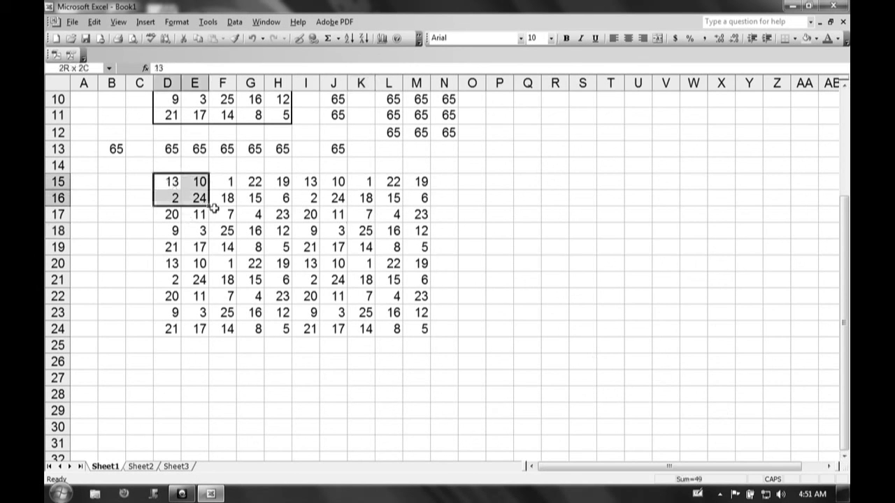
right_click(278, 245)
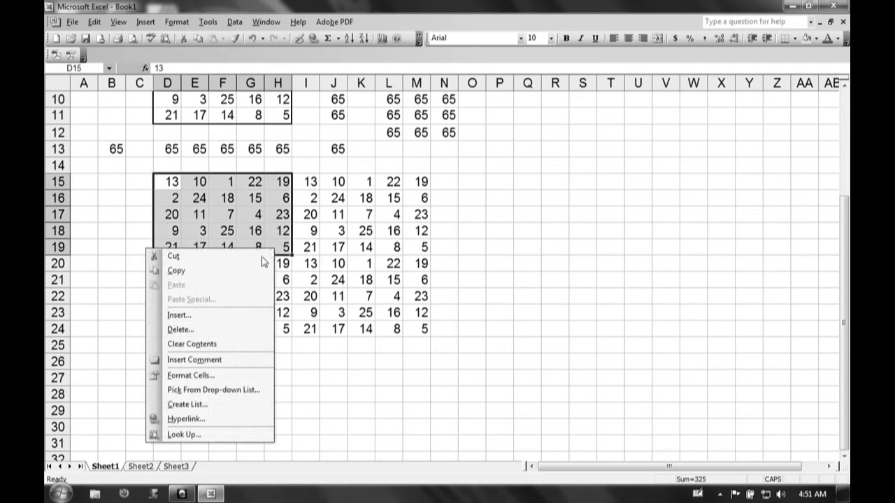
left_click(223, 378)
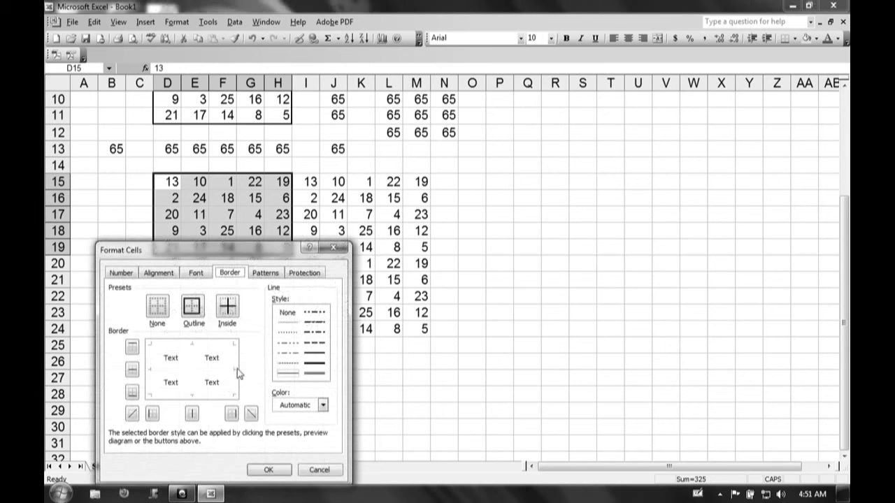
left_click(195, 313)
left_click(318, 364)
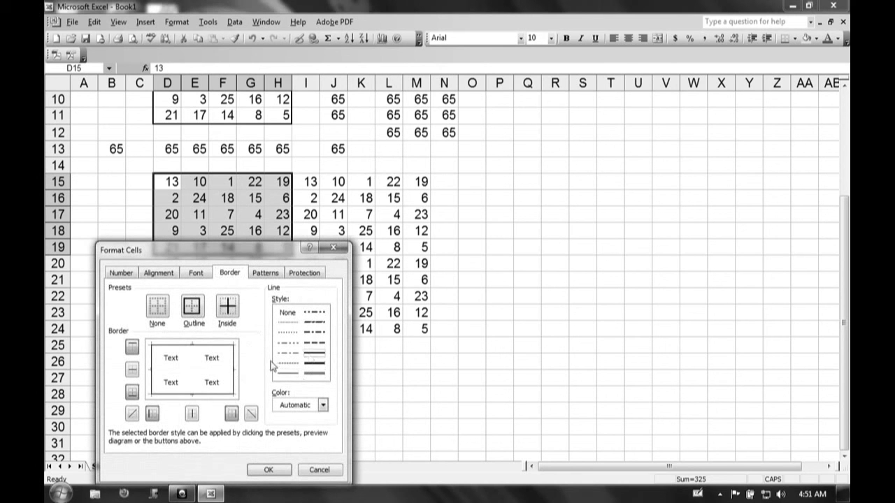
left_click(196, 306)
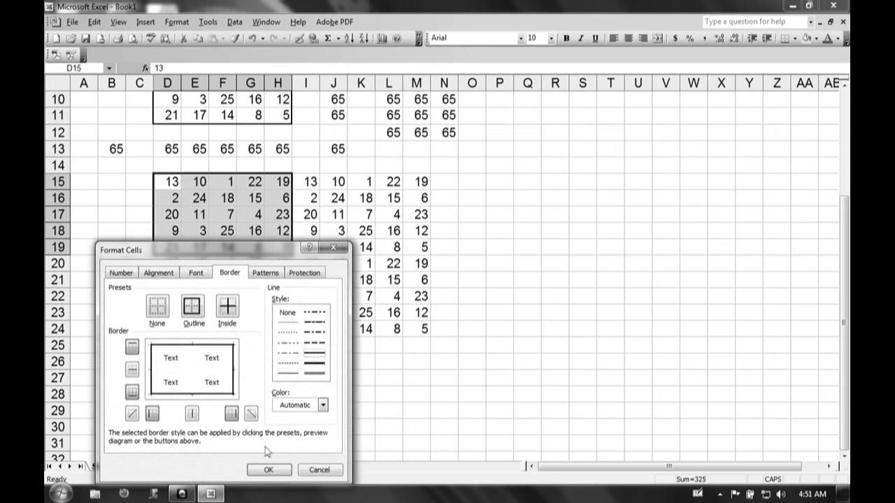
left_click(273, 472)
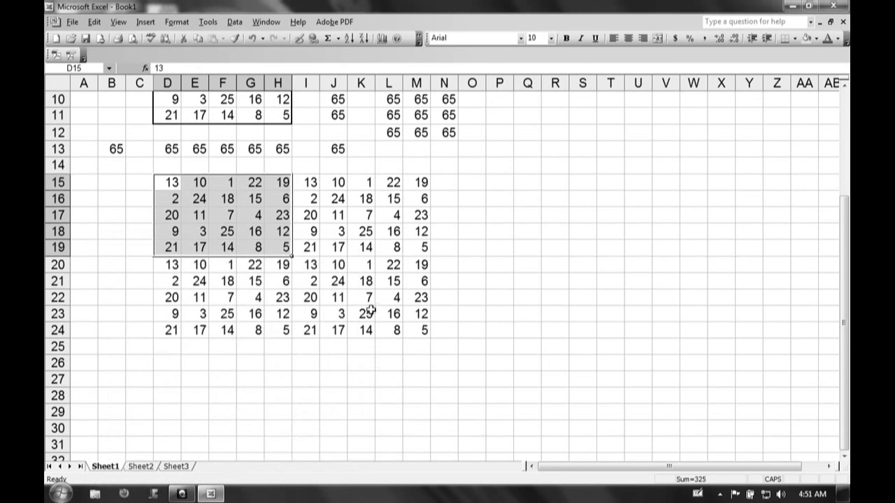
left_click(454, 279)
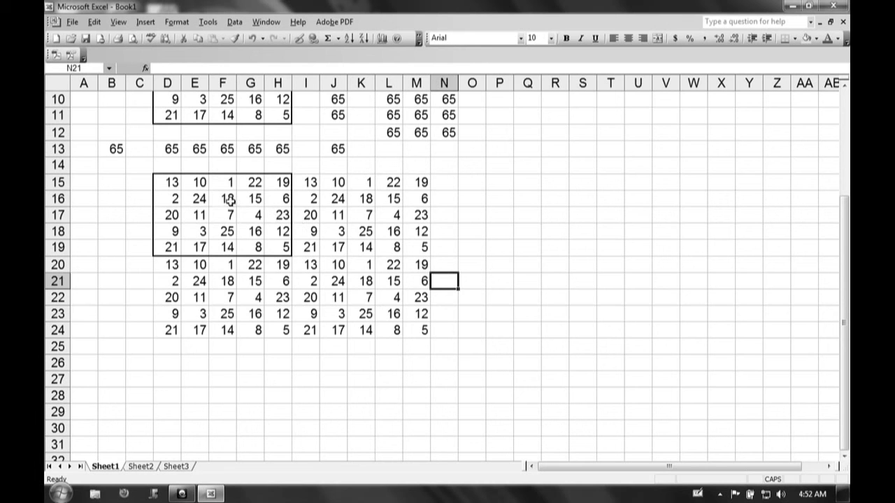
left_click(282, 199)
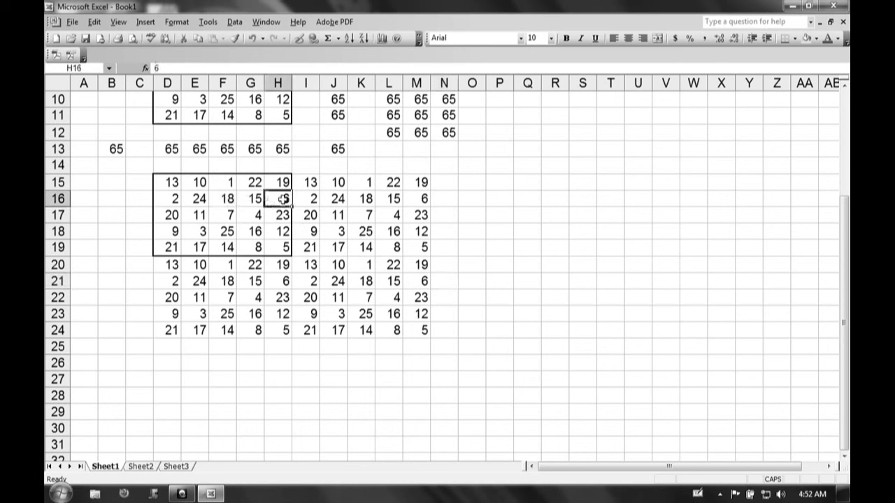
left_click_drag(282, 199, 340, 197)
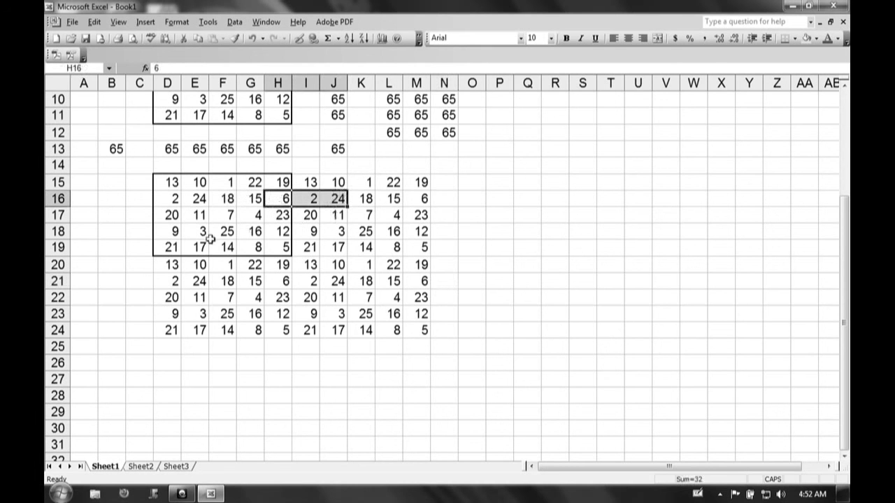
left_click_drag(225, 231, 224, 270)
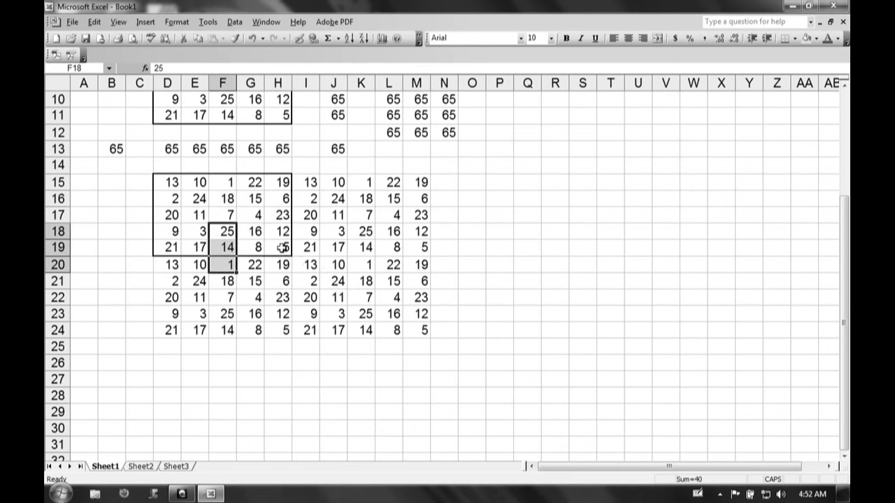
left_click(281, 248)
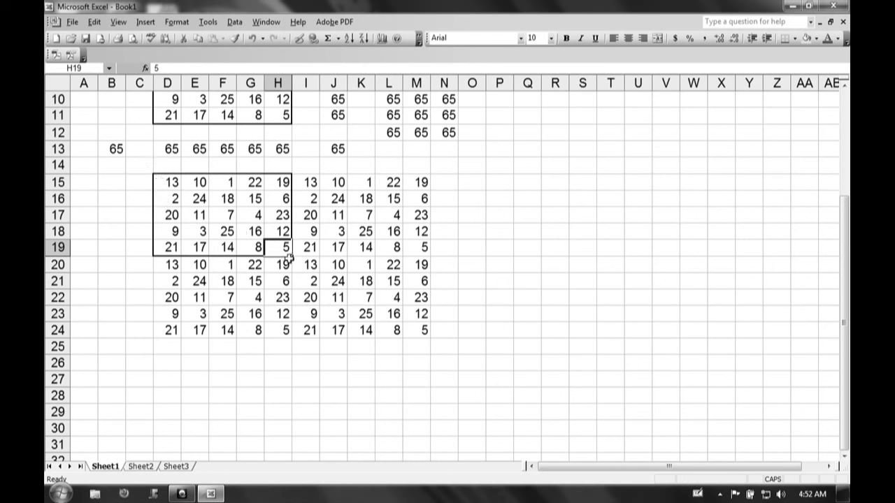
mouse_move(306, 266)
left_mouse_down()
mouse_move(311, 281)
mouse_move(413, 326)
left_mouse_up()
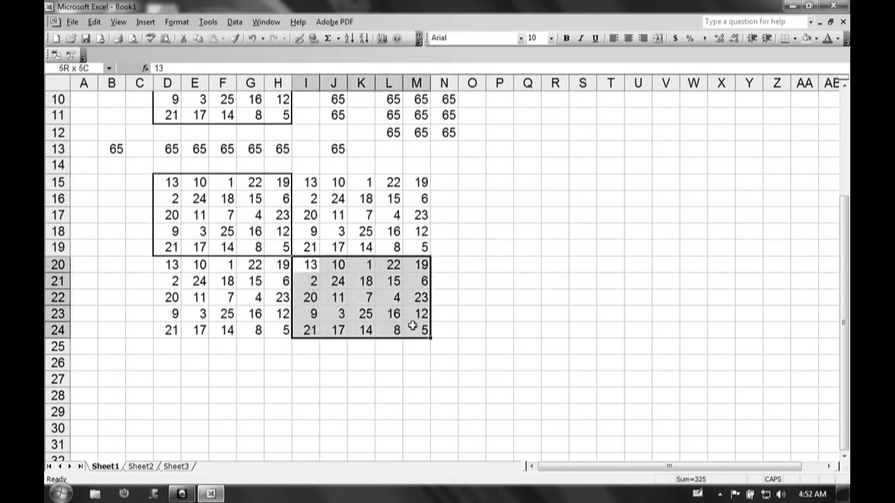
Apply a thick outline border to I20:M24 through Format Cells > Border.
right_click(380, 288)
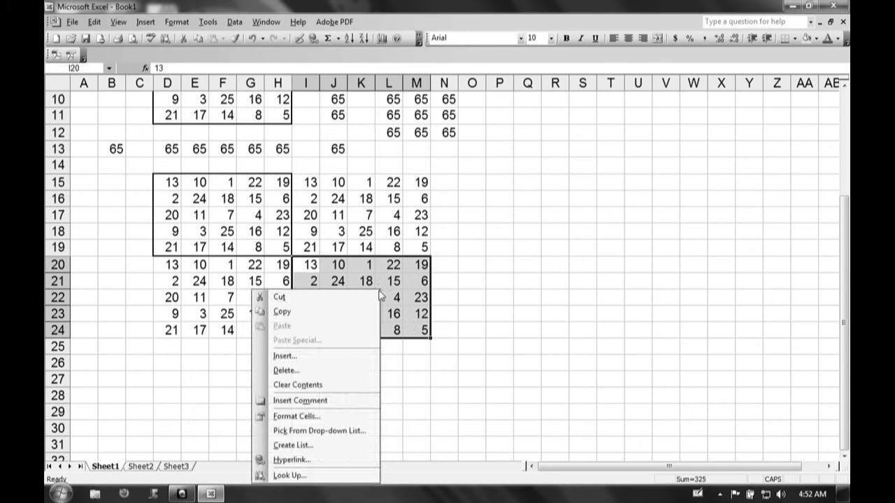
left_click(319, 417)
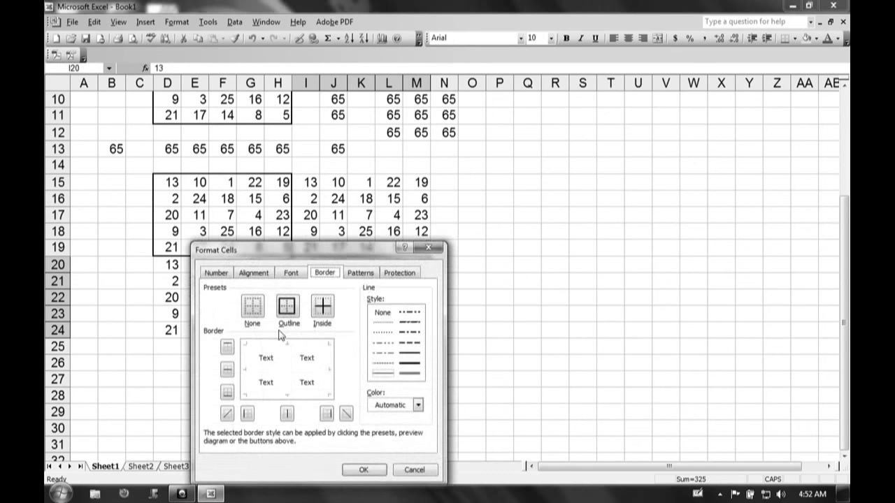
left_click(418, 355)
left_click(287, 309)
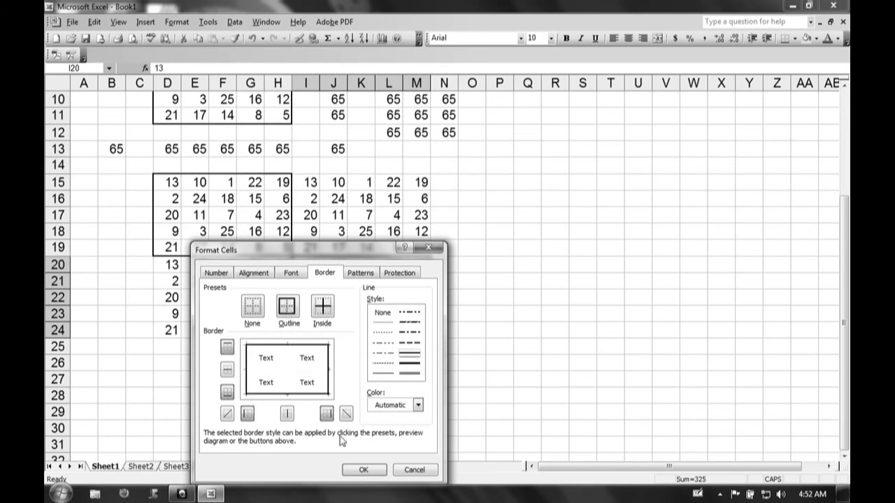
left_click(364, 470)
left_click(473, 269)
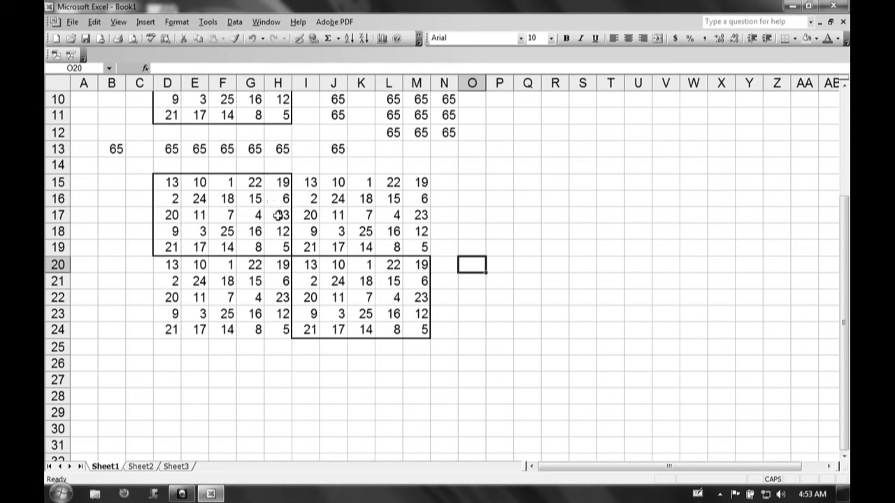
left_click(282, 232)
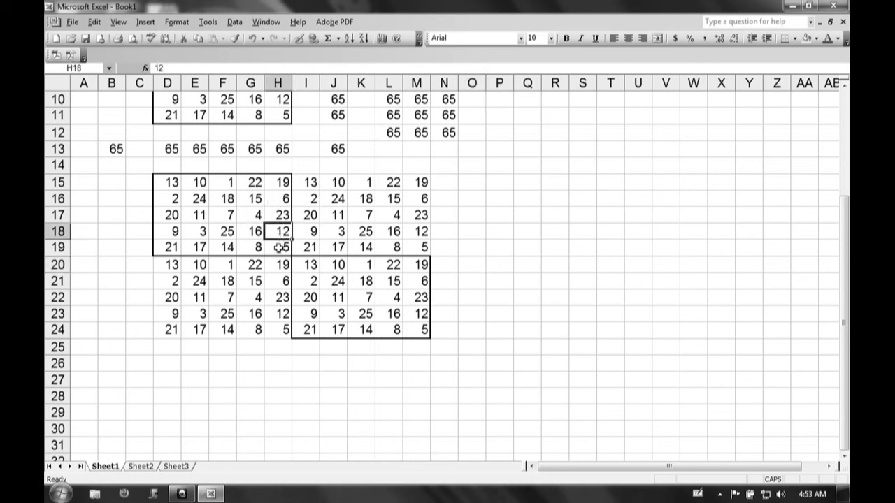
left_click_drag(278, 248, 338, 279)
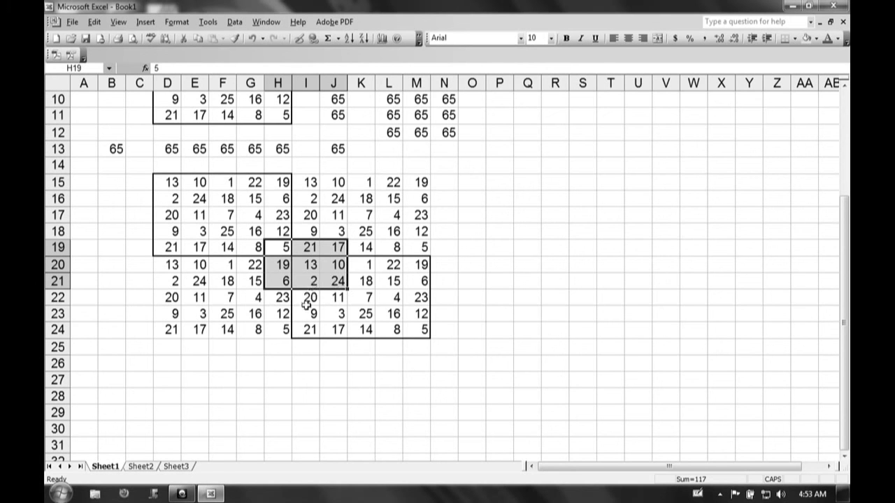
right_click(304, 298)
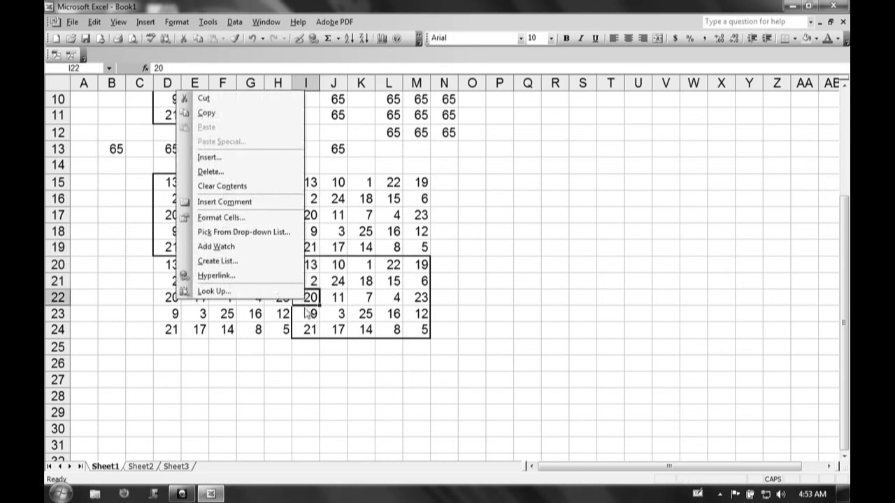
left_click(307, 313)
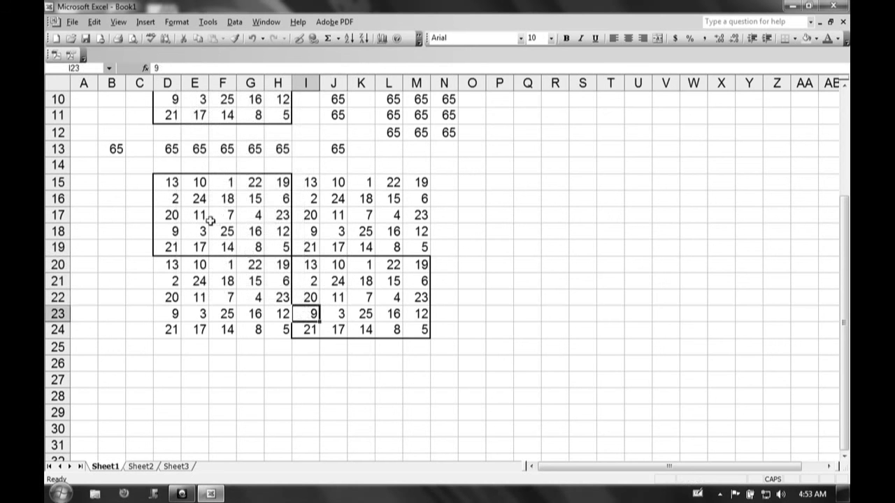
left_click_drag(171, 180, 179, 214)
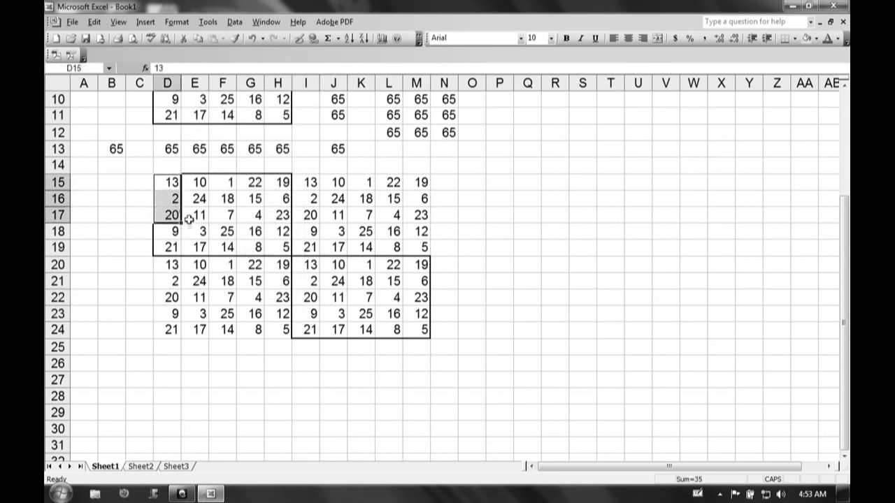
left_click_drag(308, 265, 261, 291)
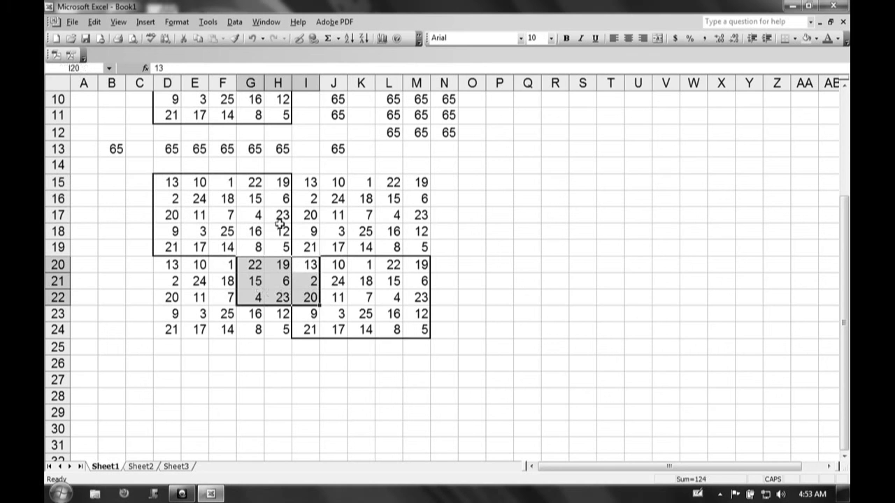
mouse_move(170, 180)
left_mouse_down()
mouse_move(131, 214)
mouse_move(120, 212)
left_mouse_up()
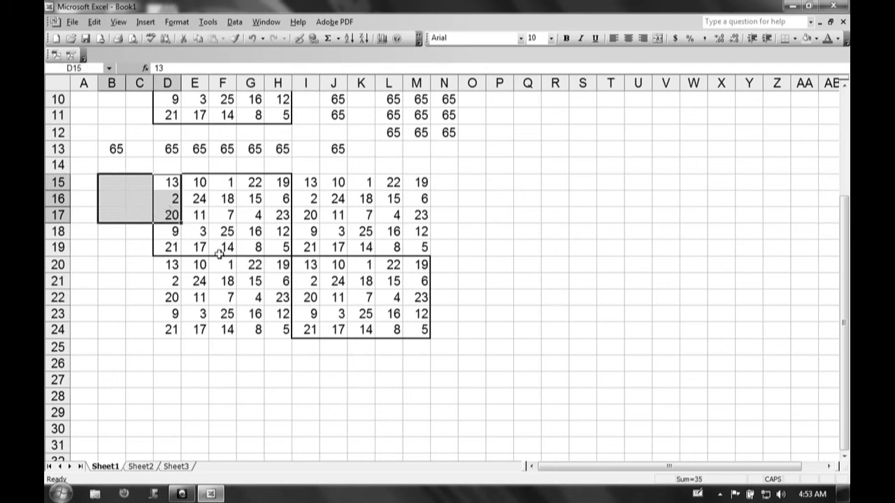
left_click_drag(309, 265, 258, 299)
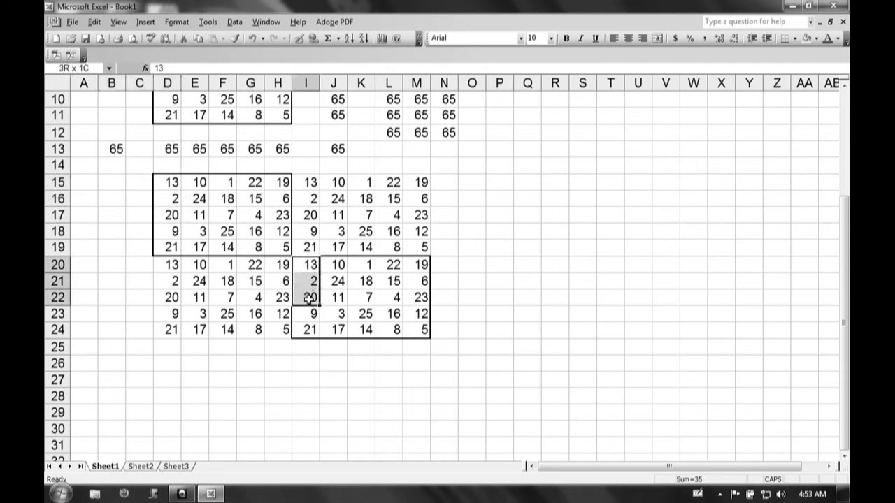
left_click_drag(284, 267, 336, 294)
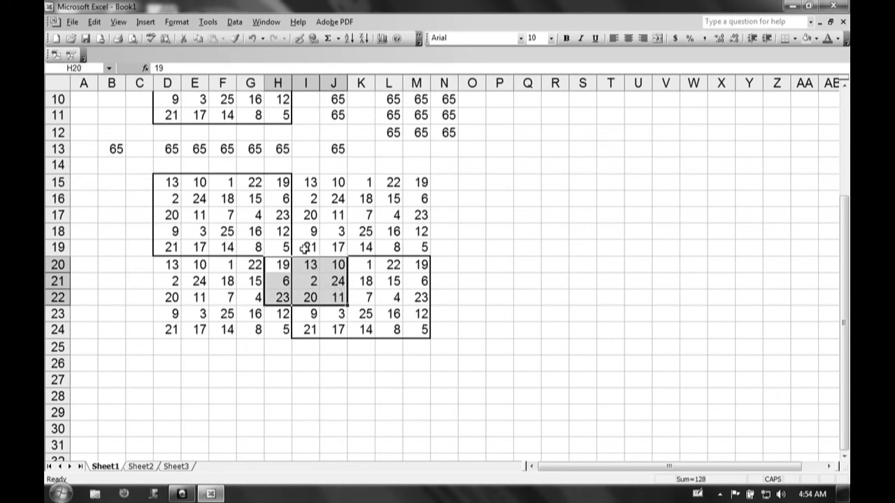
left_click(311, 294)
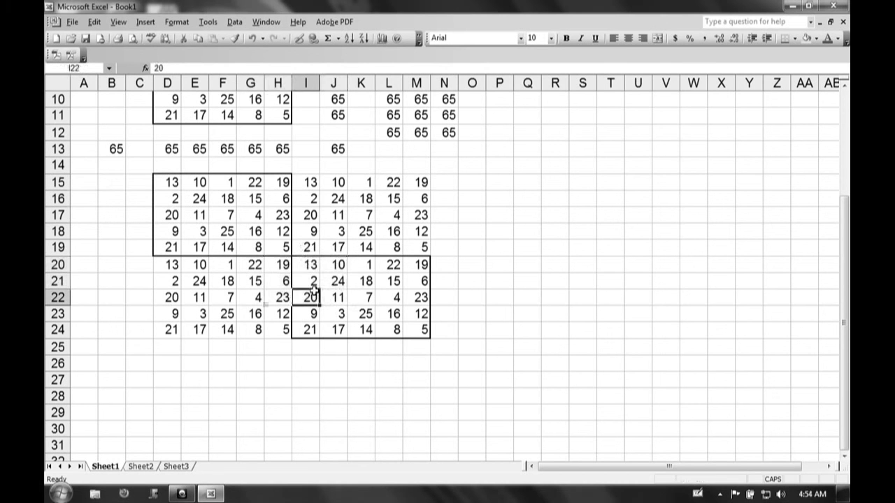
left_click(163, 194)
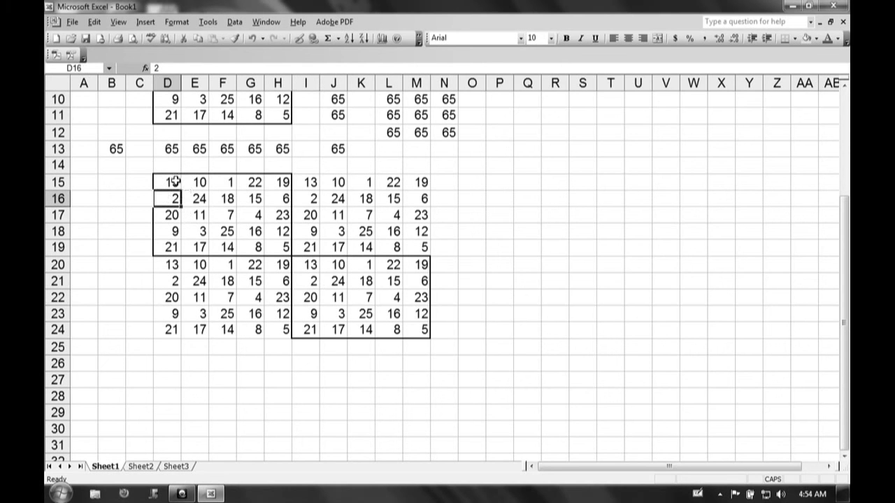
mouse_move(174, 181)
left_mouse_down()
mouse_move(184, 234)
mouse_move(279, 248)
left_mouse_up()
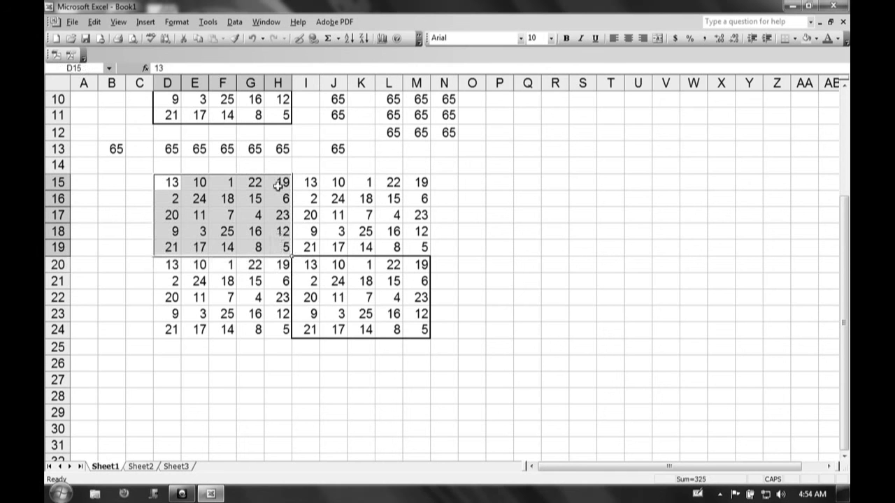
left_click_drag(254, 182, 306, 218)
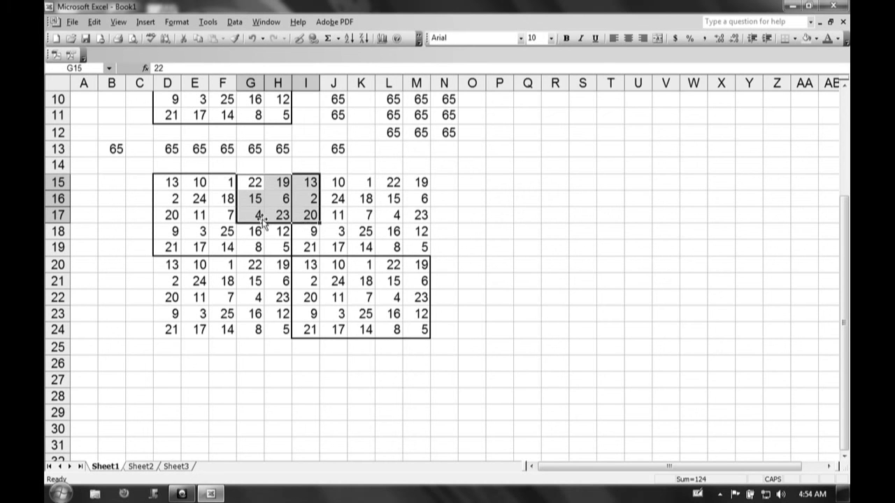
left_click_drag(164, 178, 272, 242)
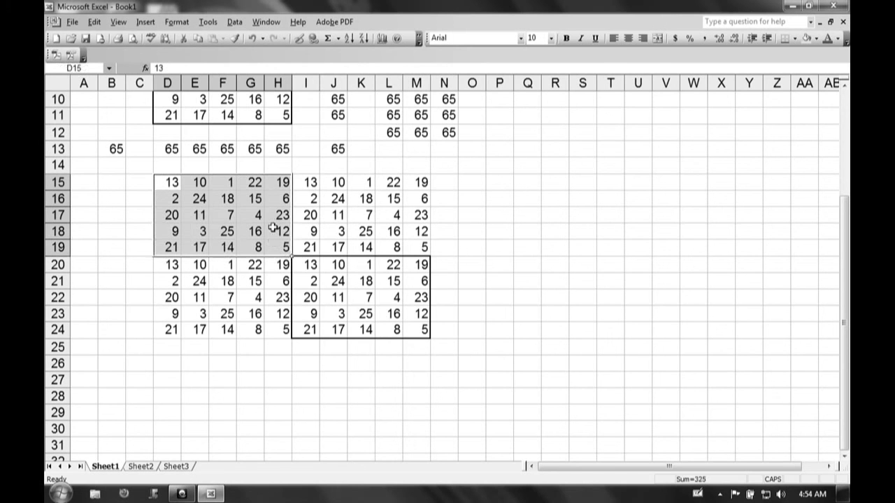
left_click(285, 183)
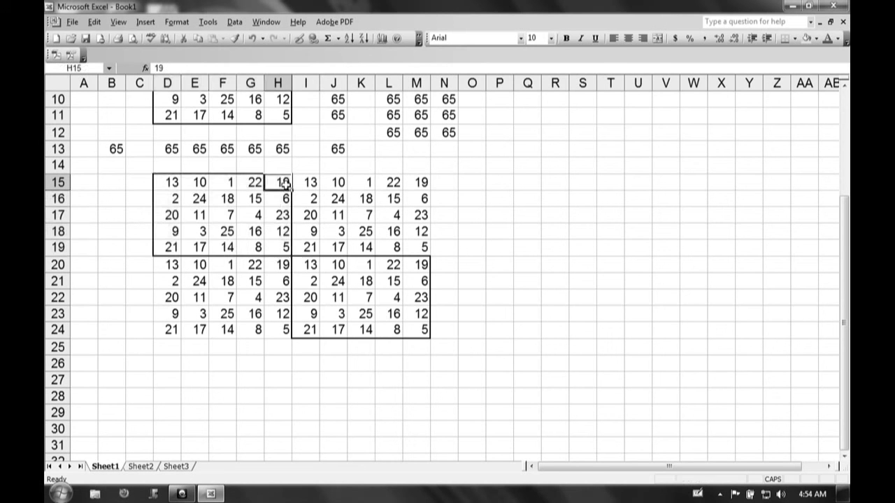
left_click_drag(174, 183, 274, 189)
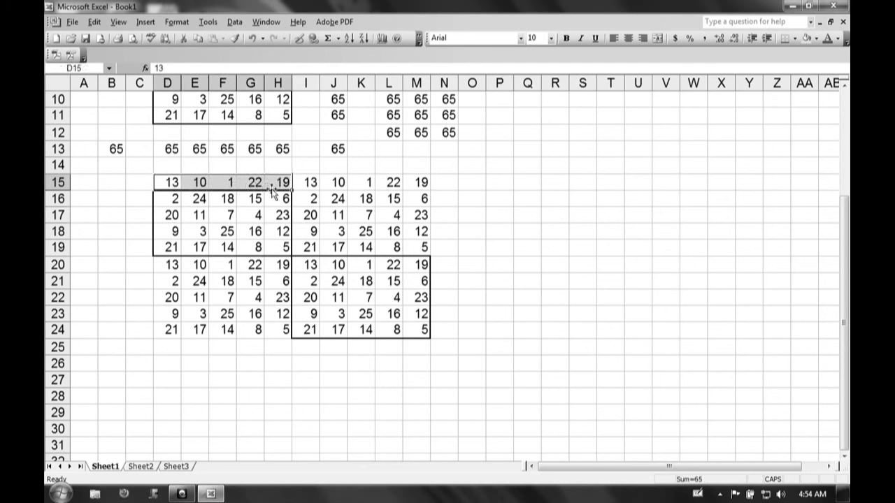
left_click(309, 183)
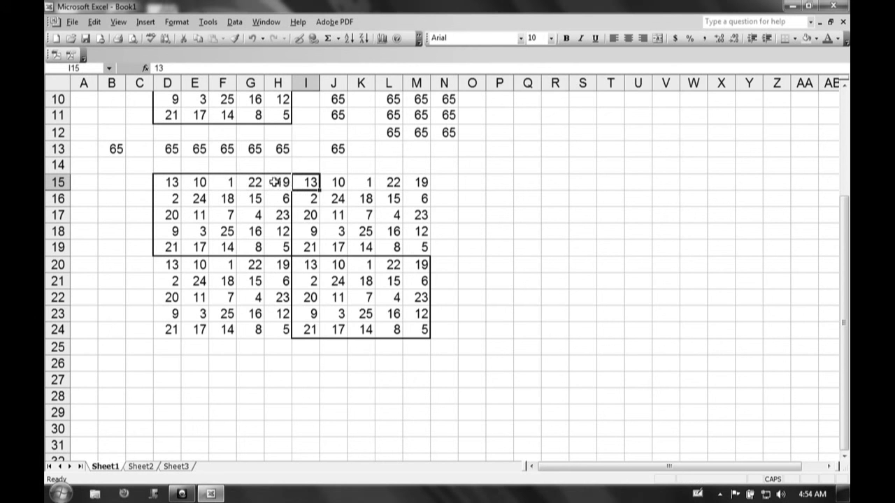
left_click(255, 182)
left_click_drag(255, 182, 306, 214)
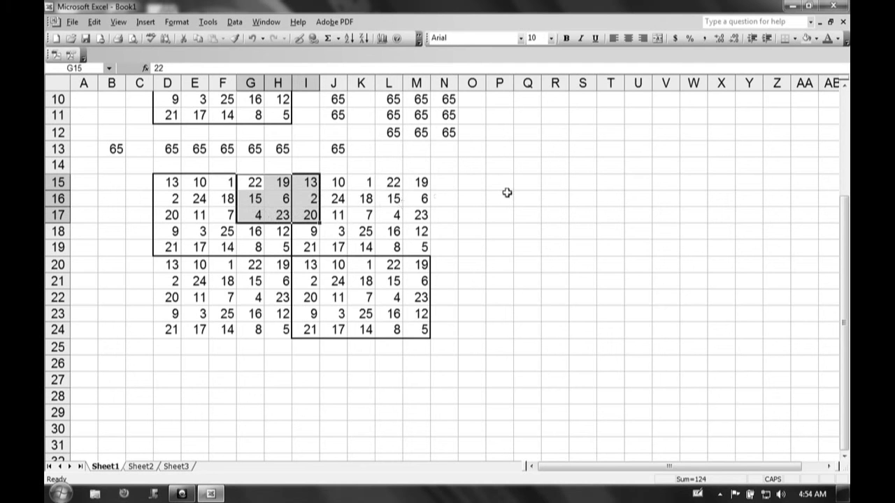
Enter =G15+I15+H16+G17+I17 in O15 so it totals 65.
left_click(483, 181)
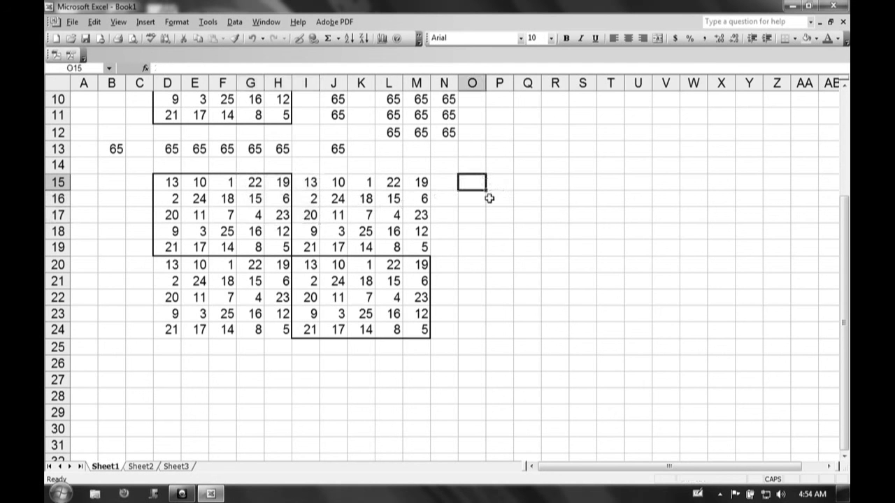
type("=")
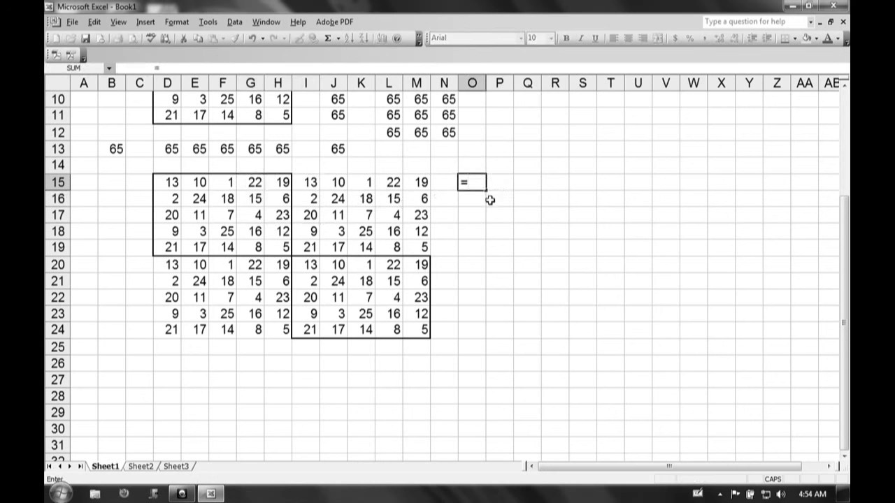
left_click(249, 181)
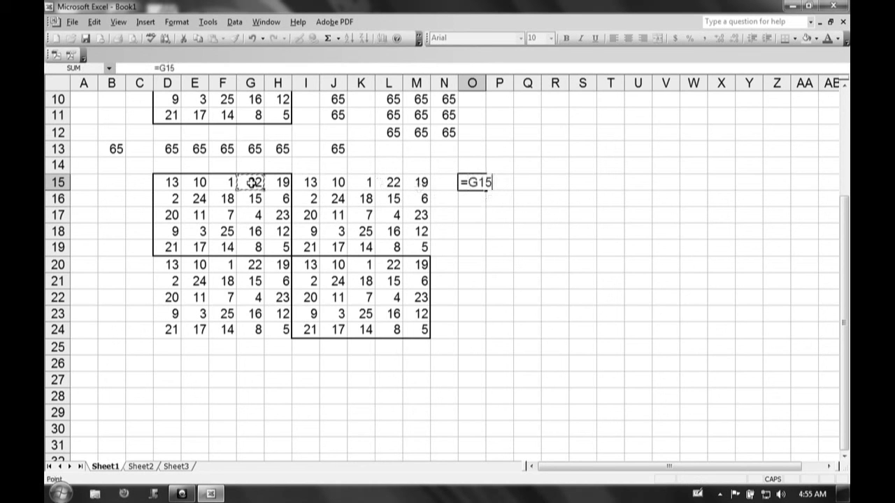
type("+")
left_click(309, 184)
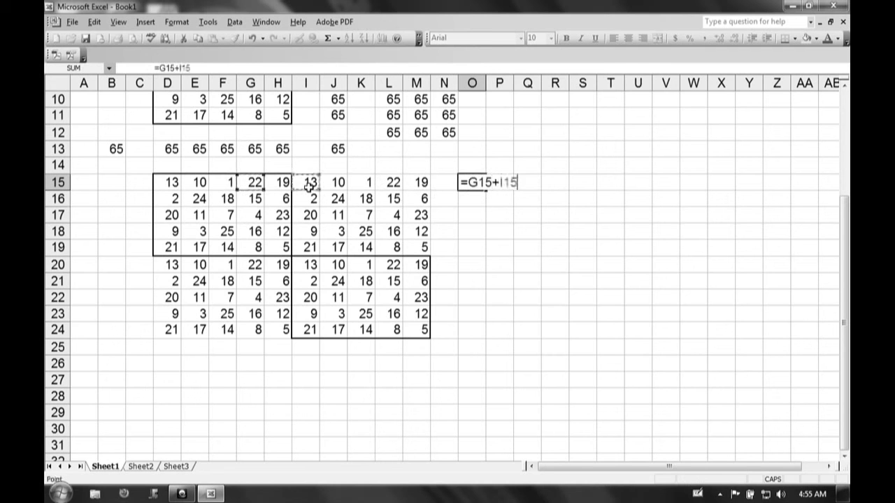
type("+")
left_click(285, 201)
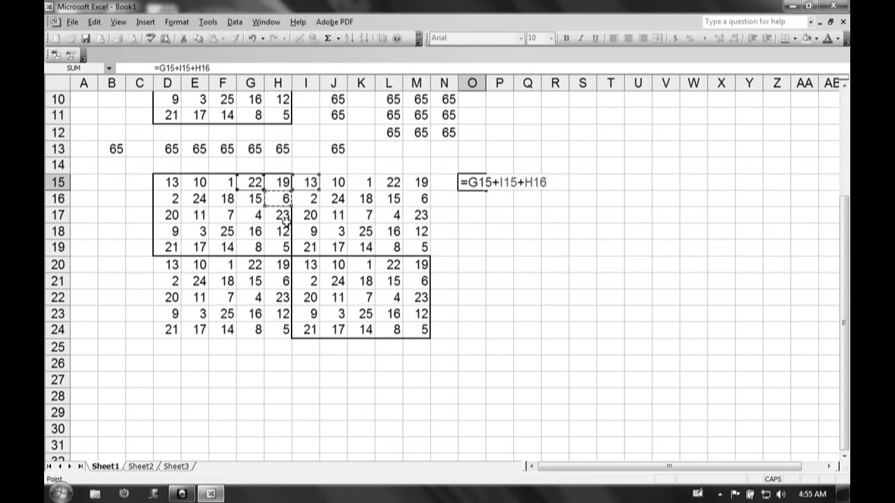
type("+")
left_click(254, 217)
type("+")
left_click(306, 215)
key("Return")
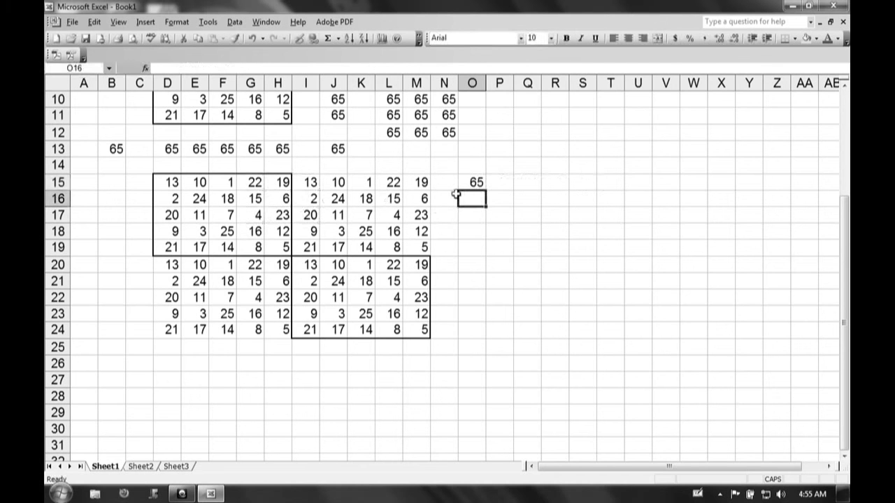
Reselect O15 to review its 65 total.
left_click(476, 181)
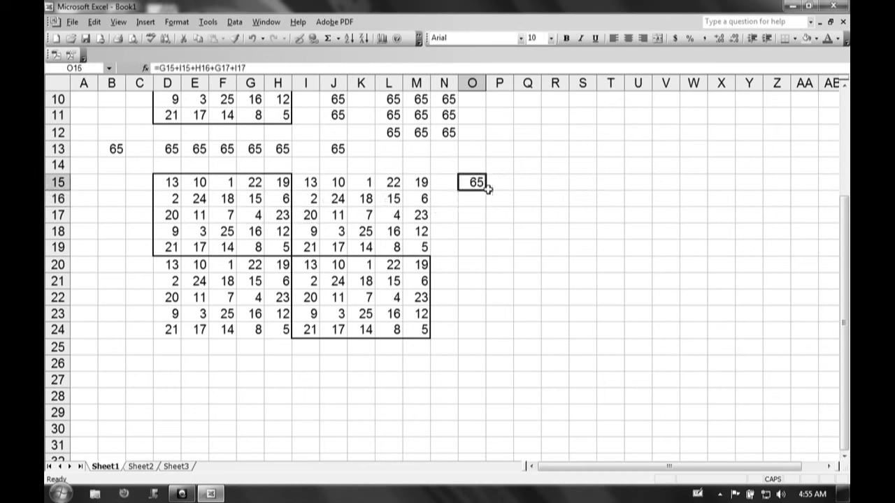
left_click_drag(488, 189, 489, 199)
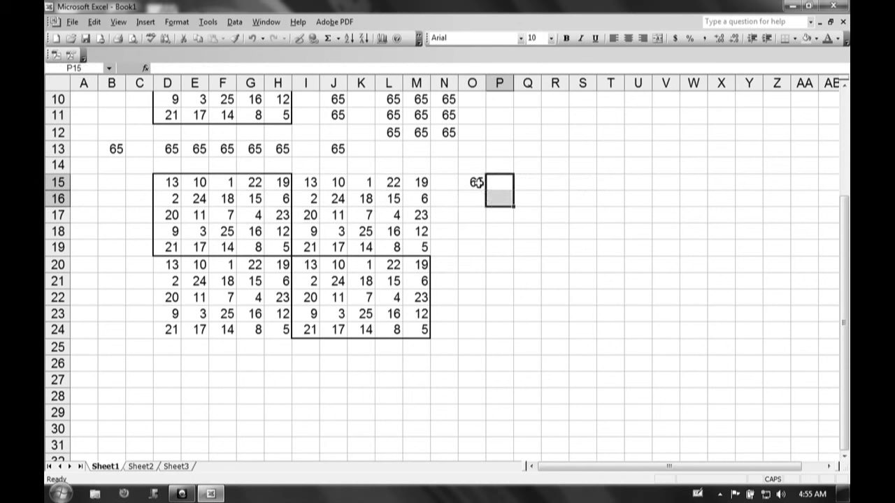
left_click(476, 182)
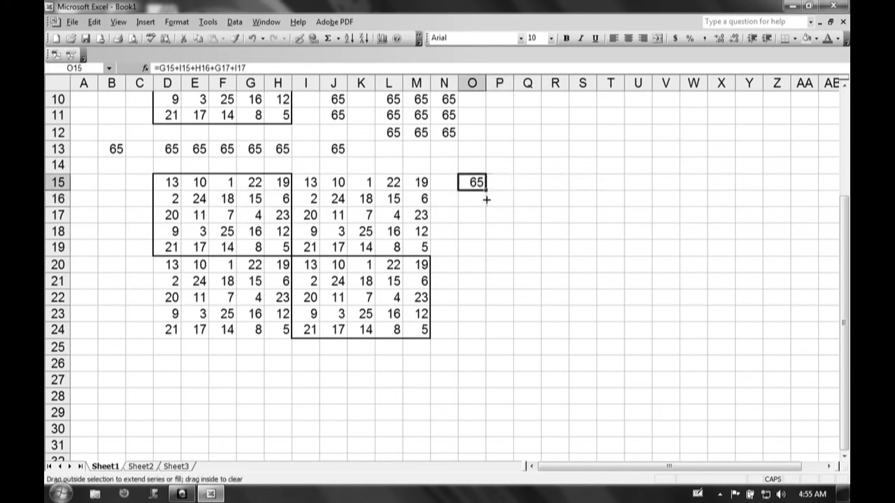
Fill the X-sum formula down into O16 and O17, verifying each formula.
left_click_drag(486, 200, 485, 208)
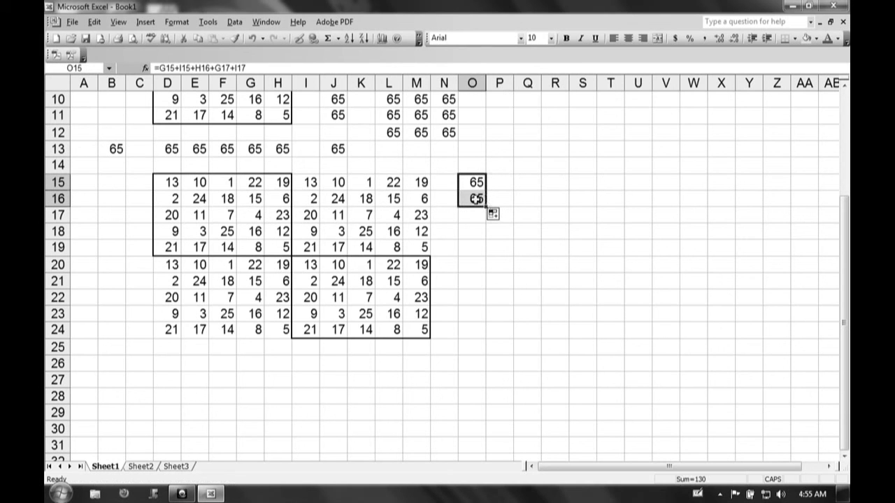
double_click(476, 200)
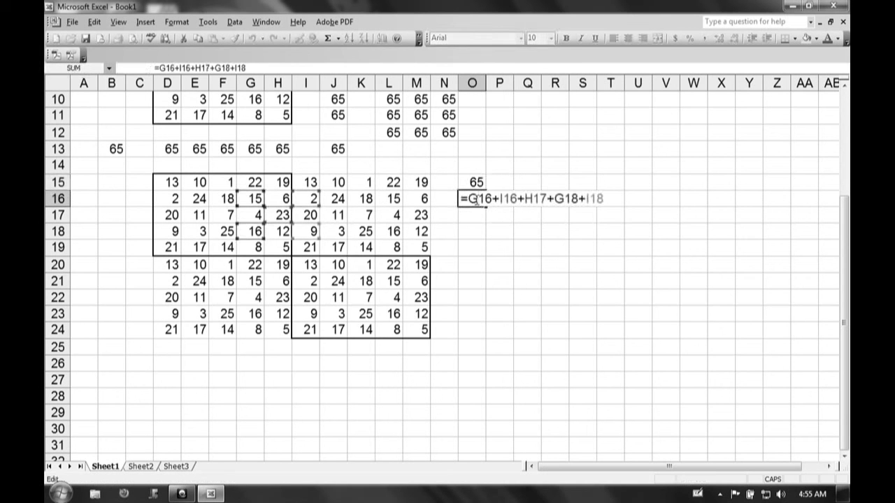
key("Escape")
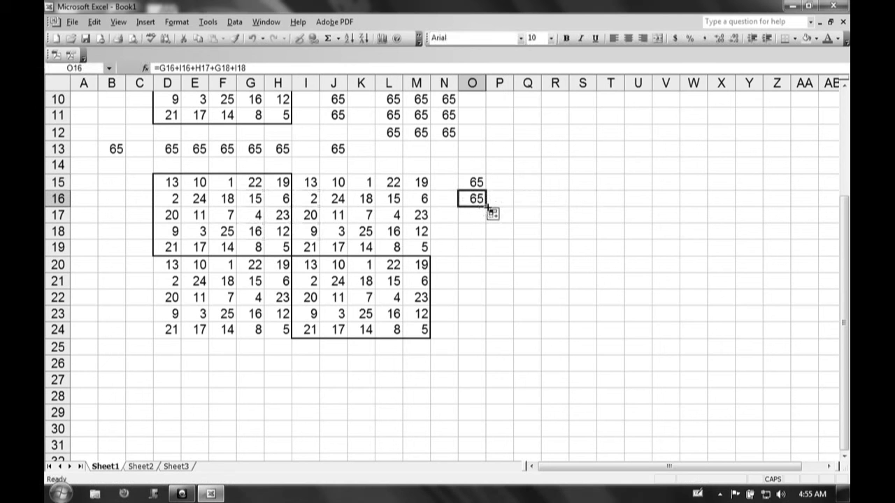
left_click_drag(485, 206, 486, 222)
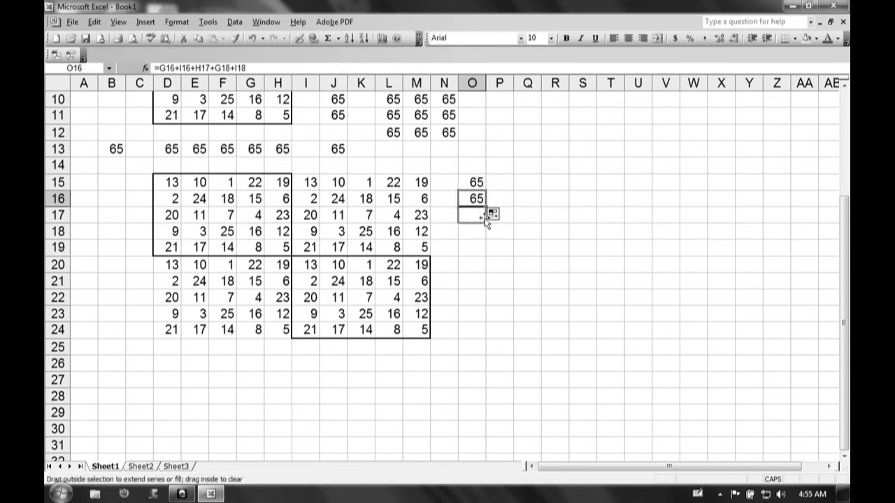
left_click(475, 216)
double_click(475, 216)
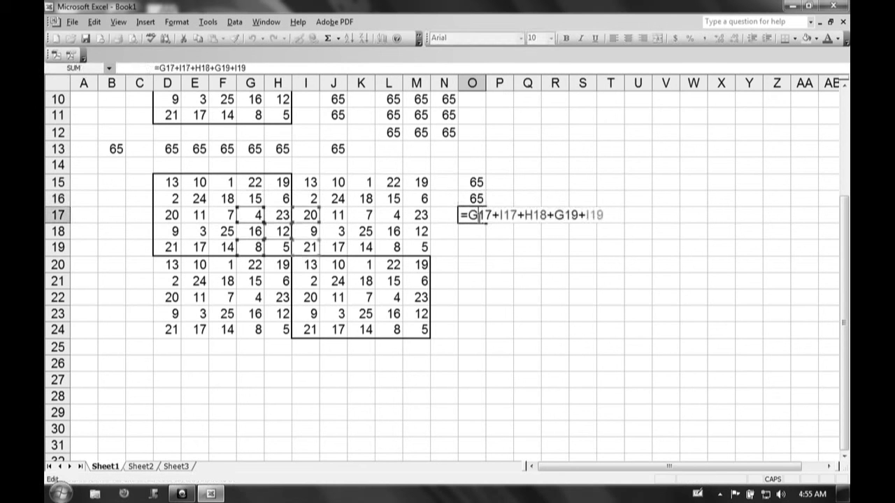
key("Return")
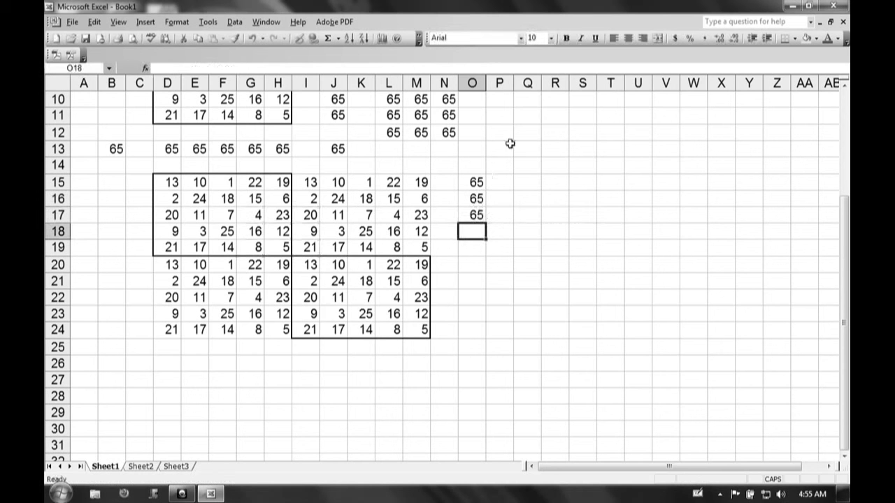
left_click(474, 180)
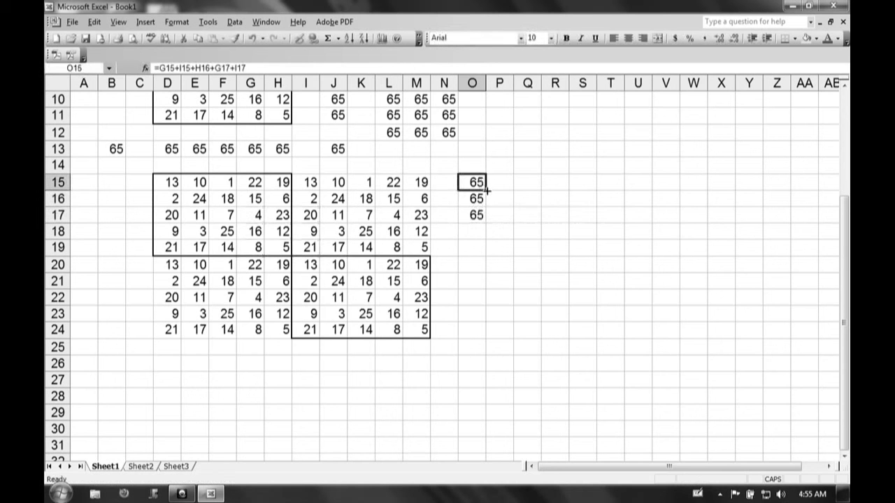
Copy the O15 formula across to P15 and fill it down to P17, checking each.
left_click_drag(486, 189, 503, 186)
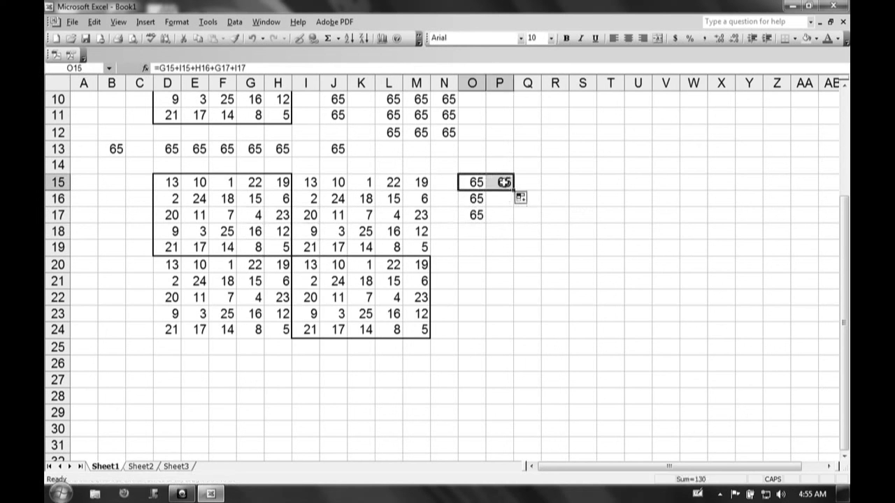
double_click(504, 182)
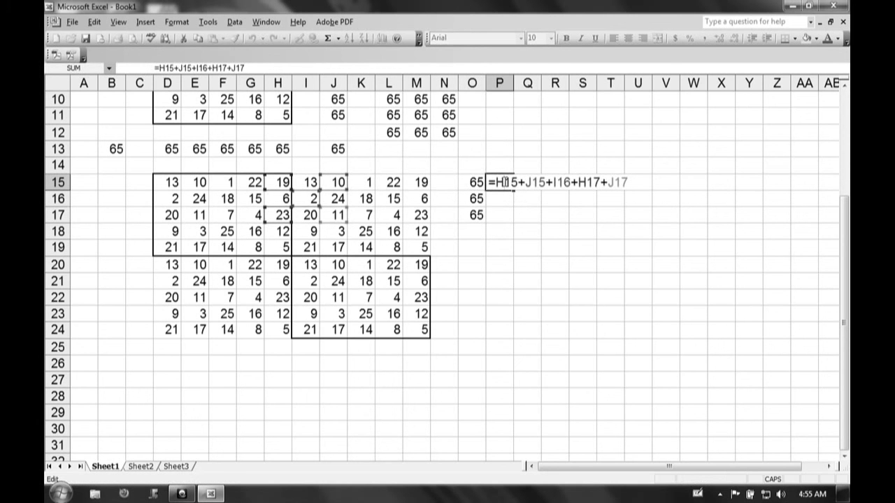
key("Return")
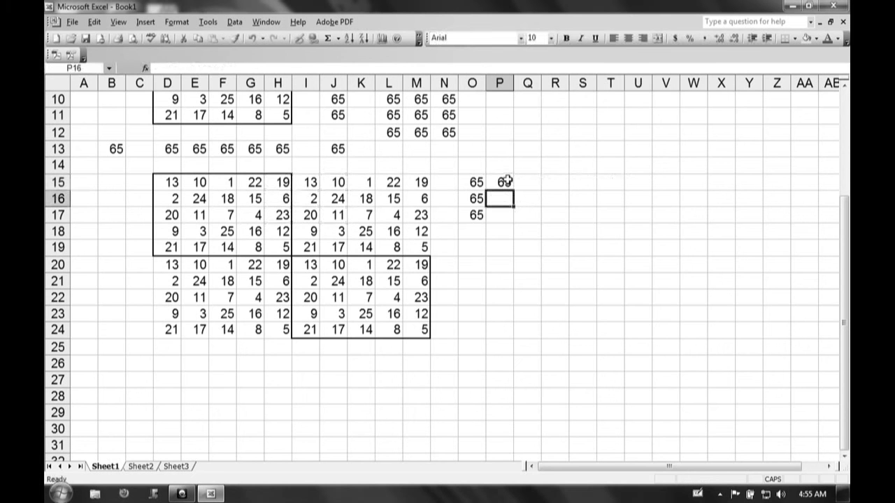
left_click(507, 181)
left_click_drag(514, 190, 515, 223)
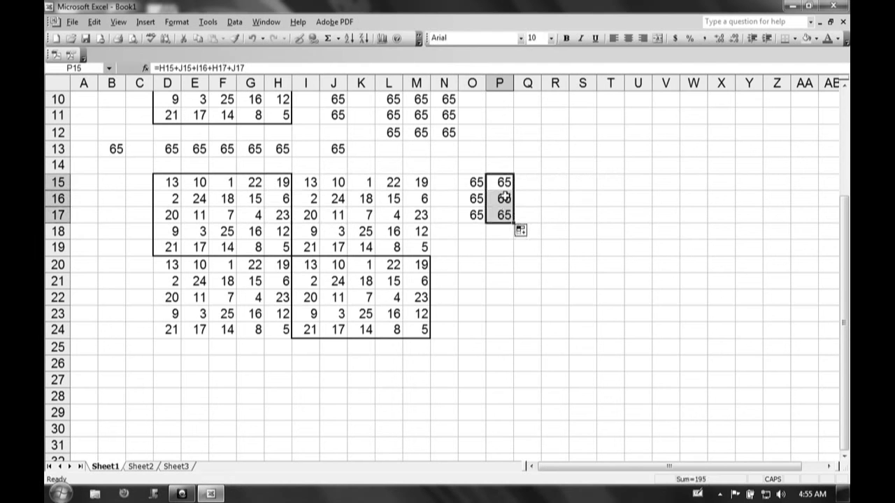
double_click(504, 198)
key("Escape")
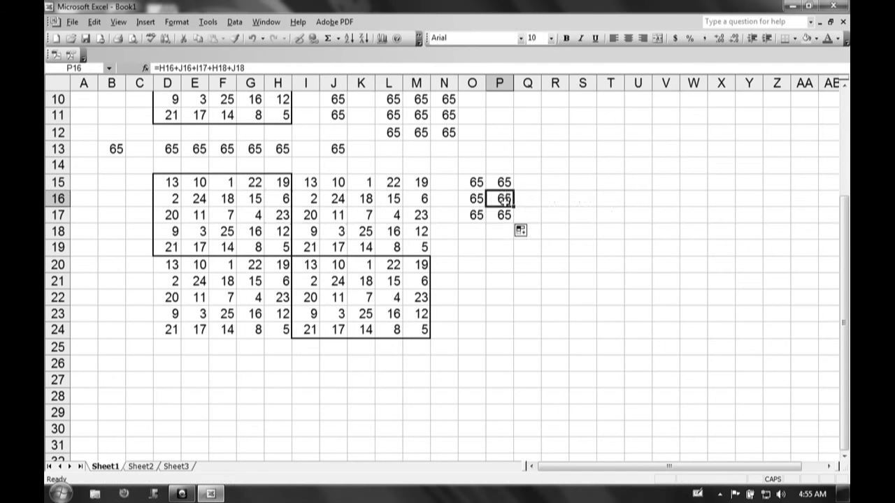
double_click(504, 215)
key("Escape")
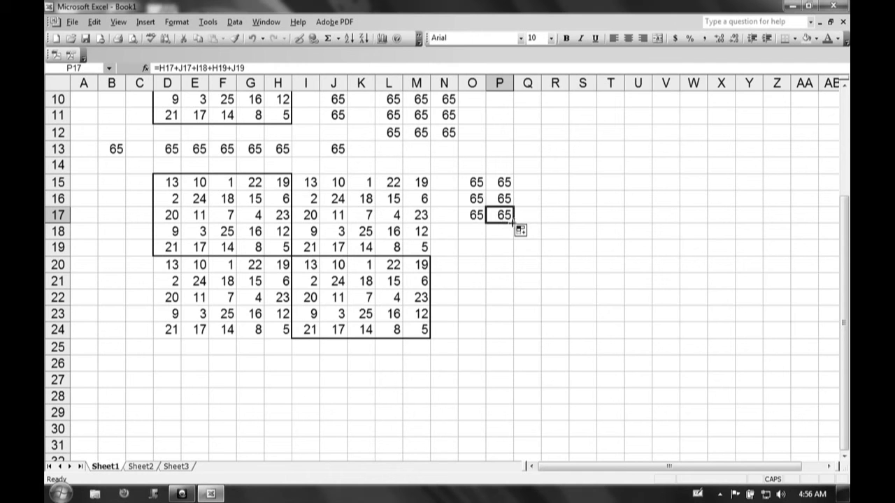
double_click(504, 215)
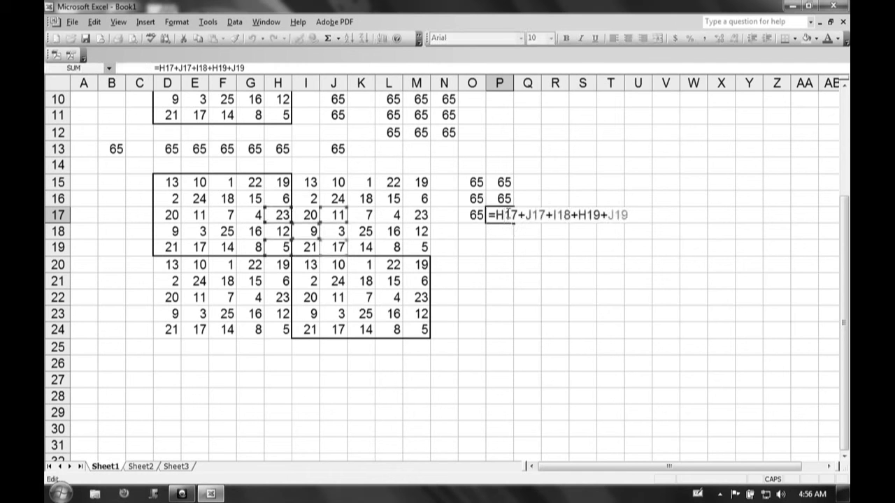
key("Escape")
Extend the formula into P18 and P19, where P19 reads =H19+J19+I20+H21+J21.
left_click_drag(514, 223, 515, 243)
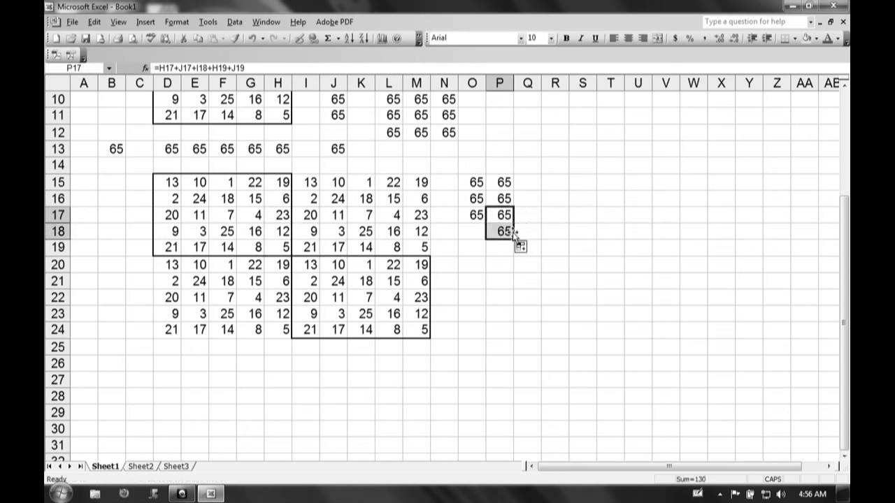
double_click(510, 232)
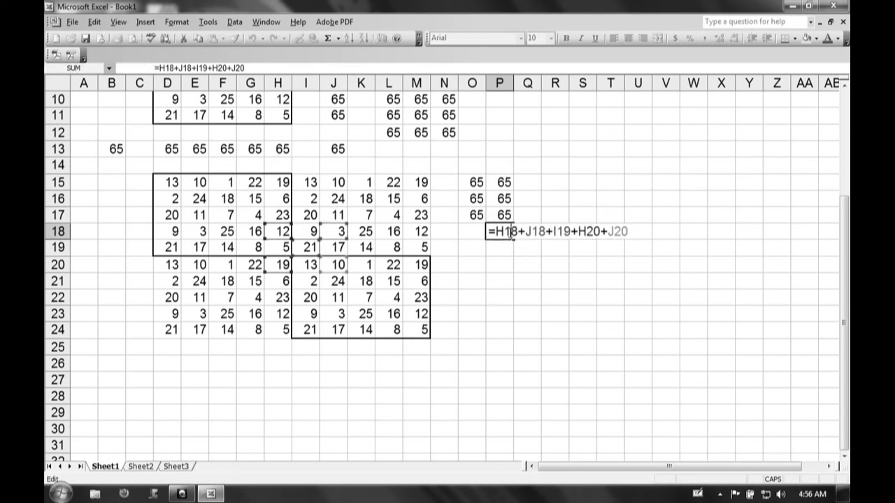
key("Escape")
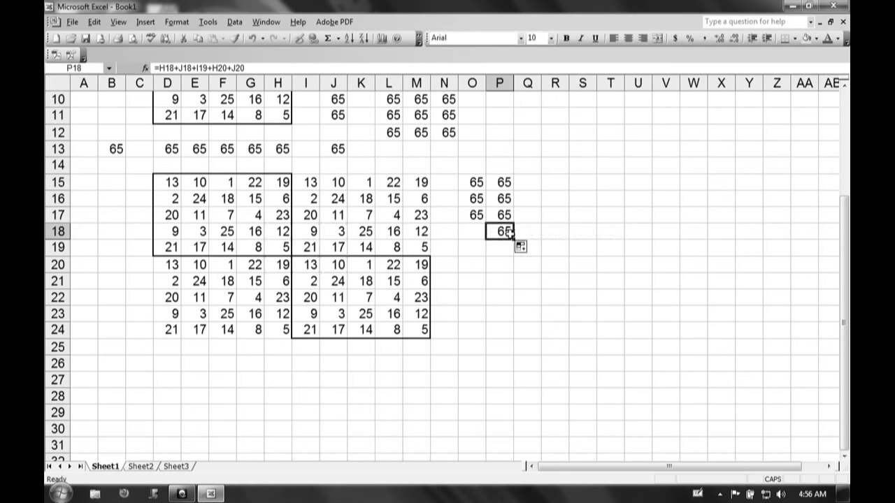
left_click_drag(513, 235, 512, 252)
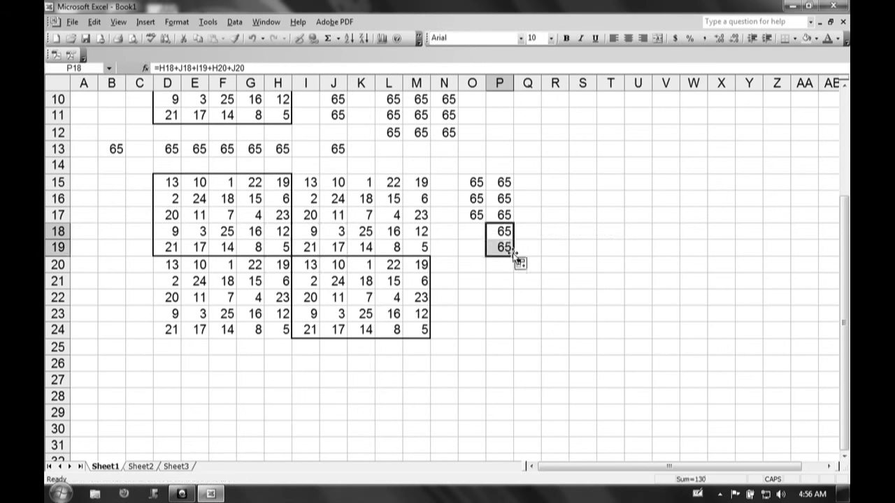
double_click(503, 247)
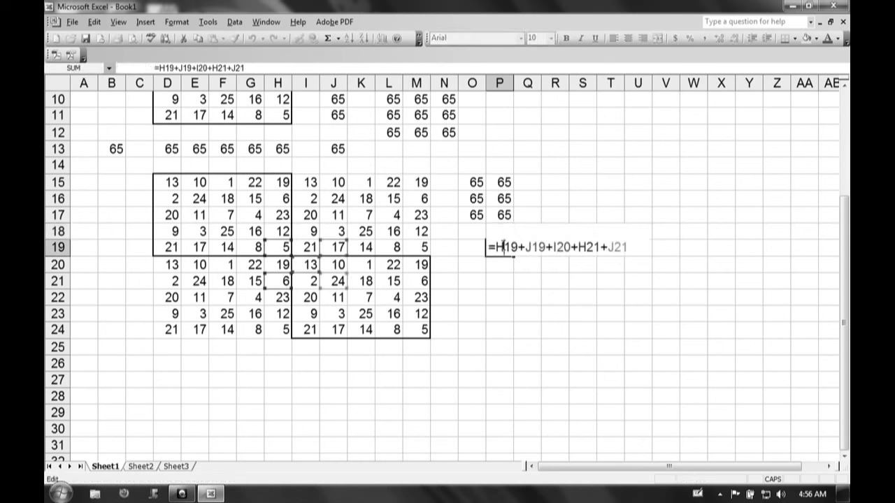
key("Escape")
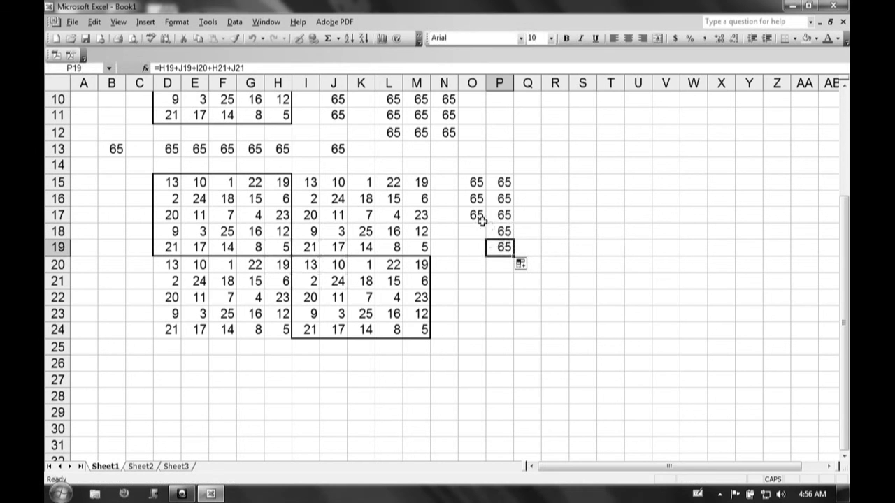
Fill O17's X-sum down to O18 and O19, ending with =G19+I19+H20+G21+I21.
left_click(482, 219)
double_click(484, 220)
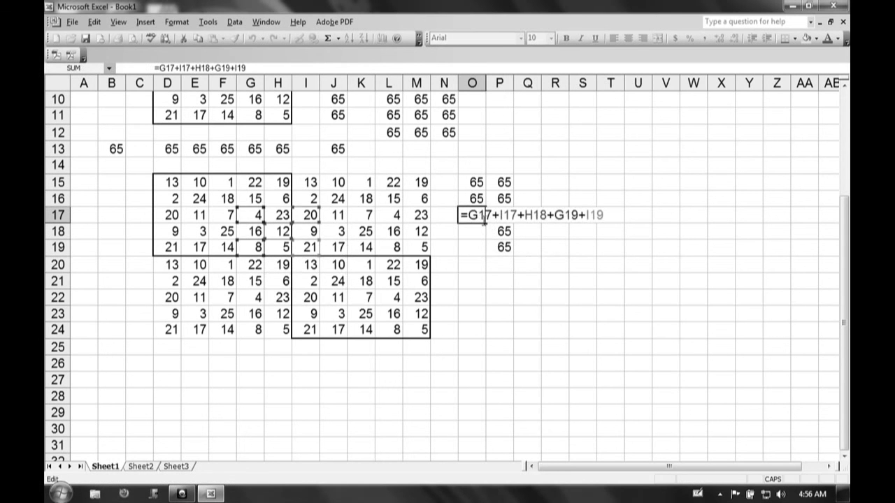
key("Escape")
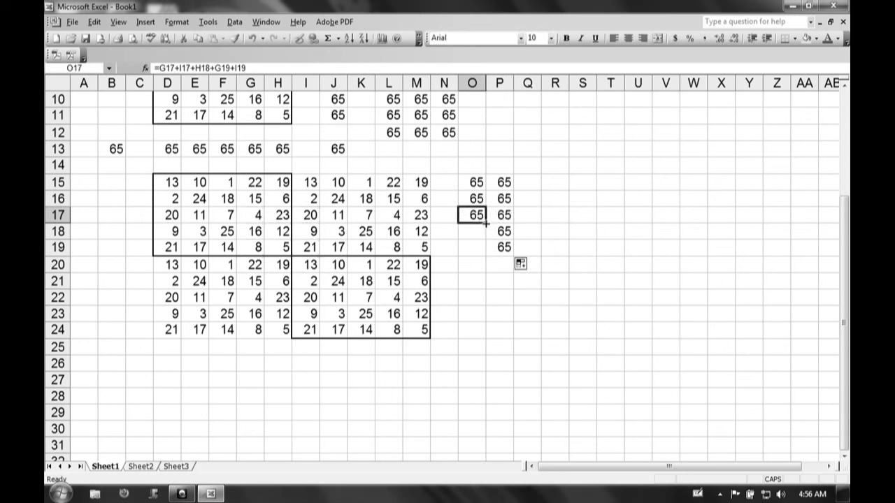
left_click_drag(485, 222, 481, 232)
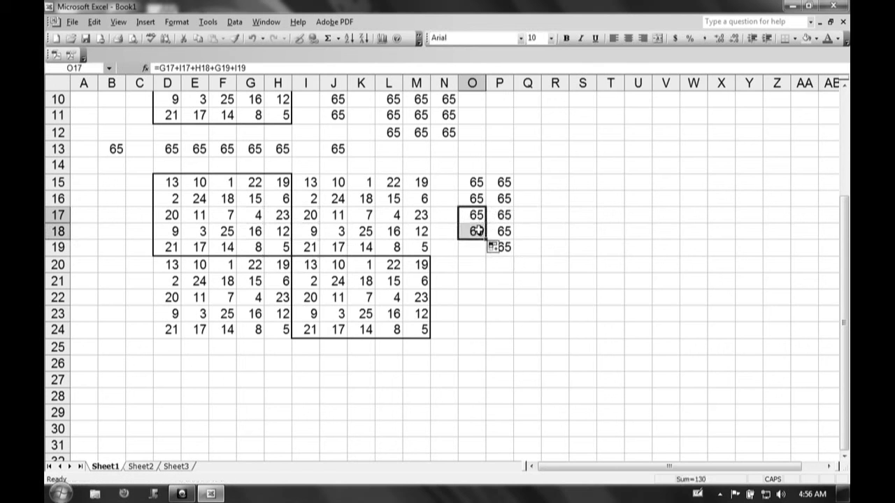
double_click(478, 231)
key("Escape")
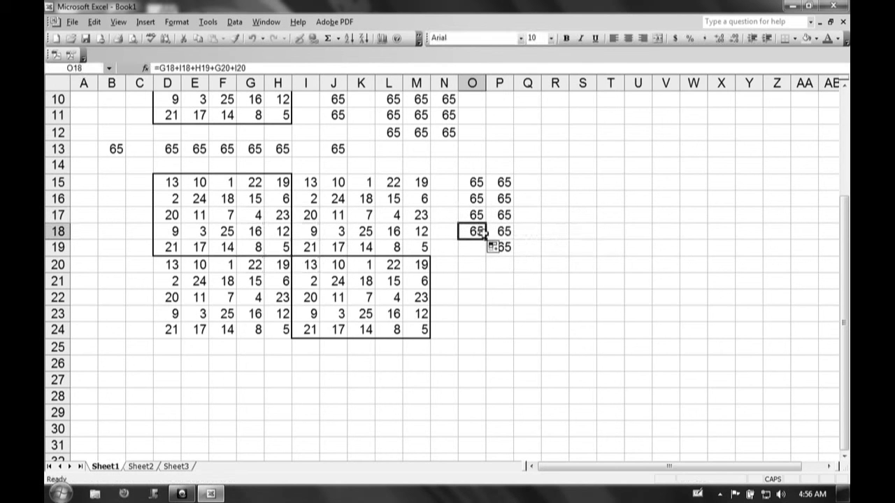
left_click_drag(485, 239, 486, 253)
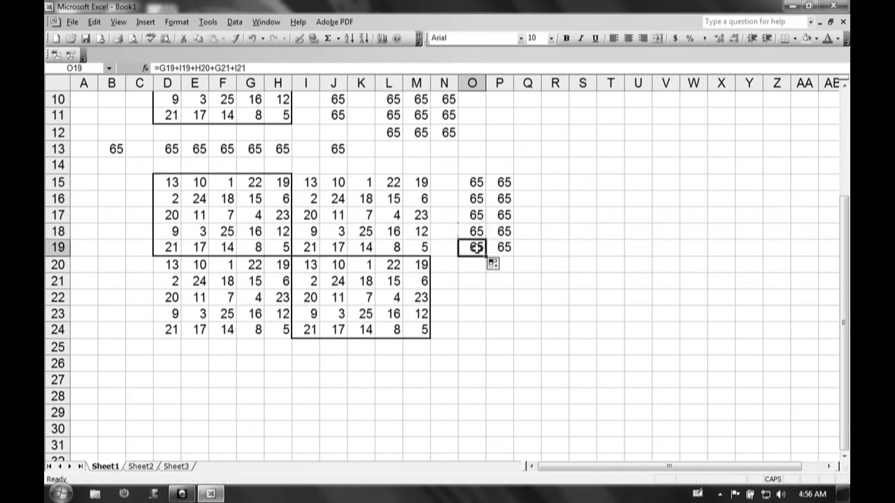
double_click(476, 247)
key("Escape")
Trace the diagonal from E15 through F16, G17 and H18 to I19 across the tiles.
left_click(526, 185)
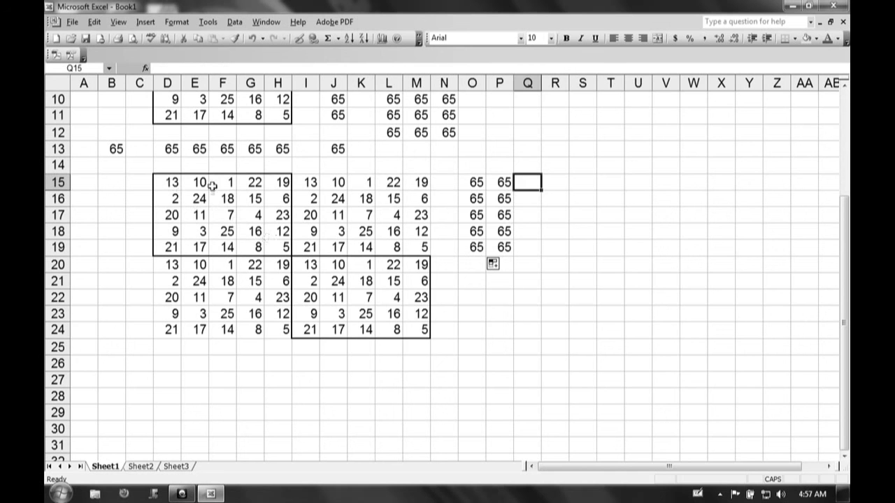
left_click(201, 181)
left_click(230, 202)
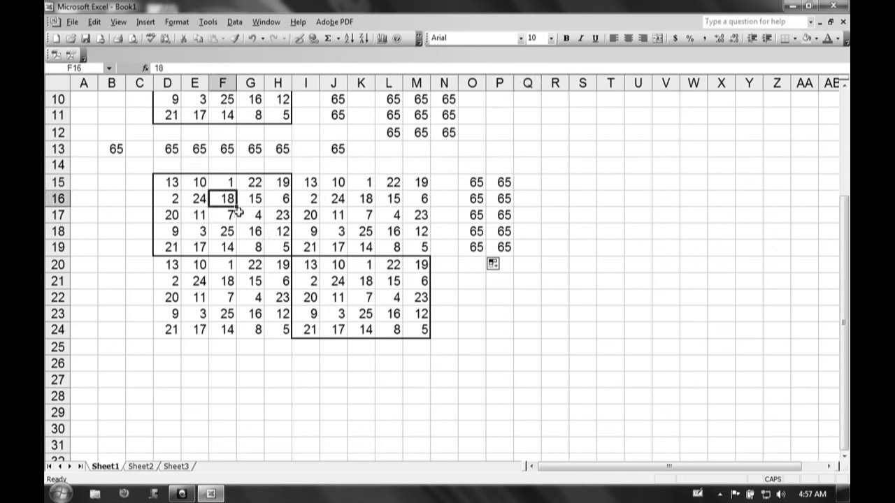
left_click(253, 215)
left_click(274, 232)
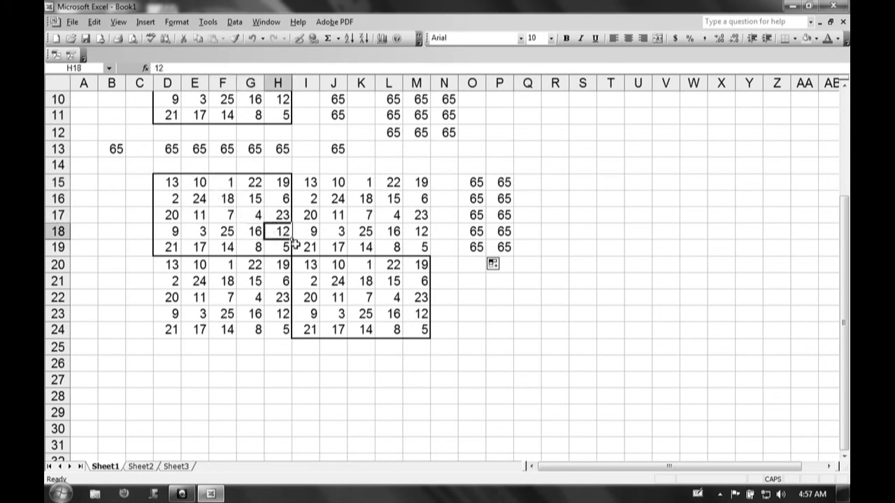
left_click(305, 246)
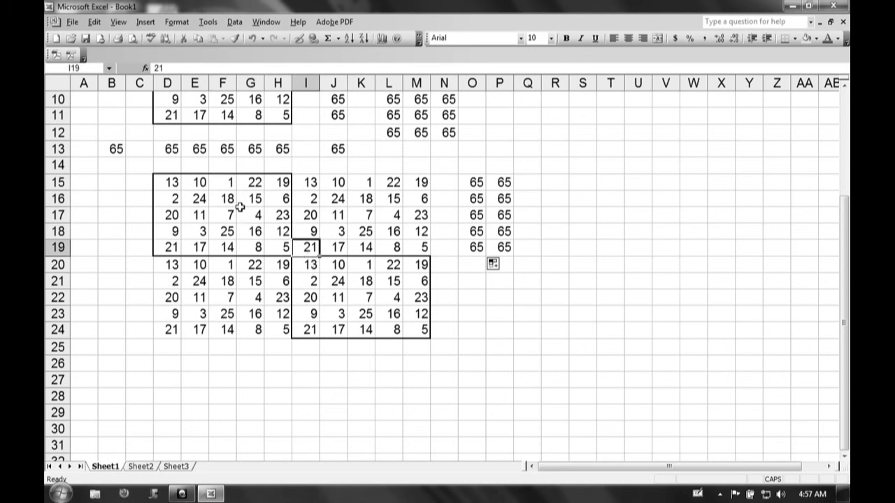
Retrace the diagonal, compare the wrapped cell D19 with I19, and select Q15.
left_click(193, 185)
left_click(221, 200)
left_click(251, 217)
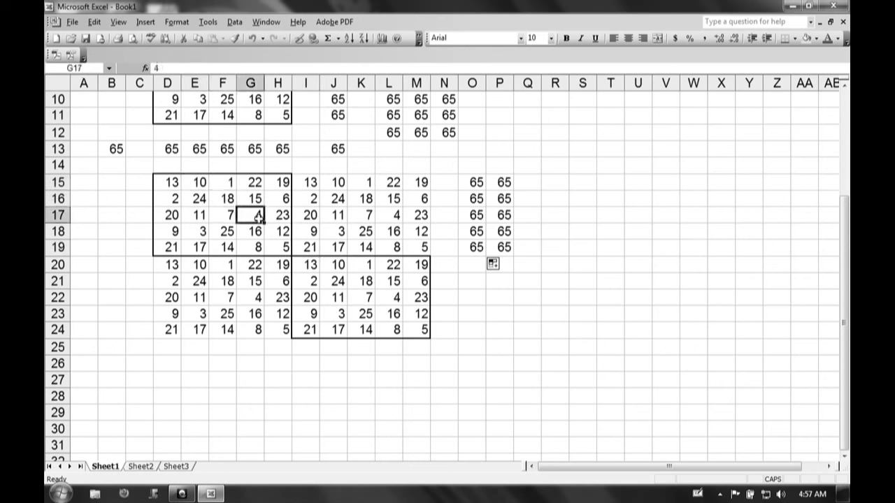
left_click(279, 233)
left_click(179, 248)
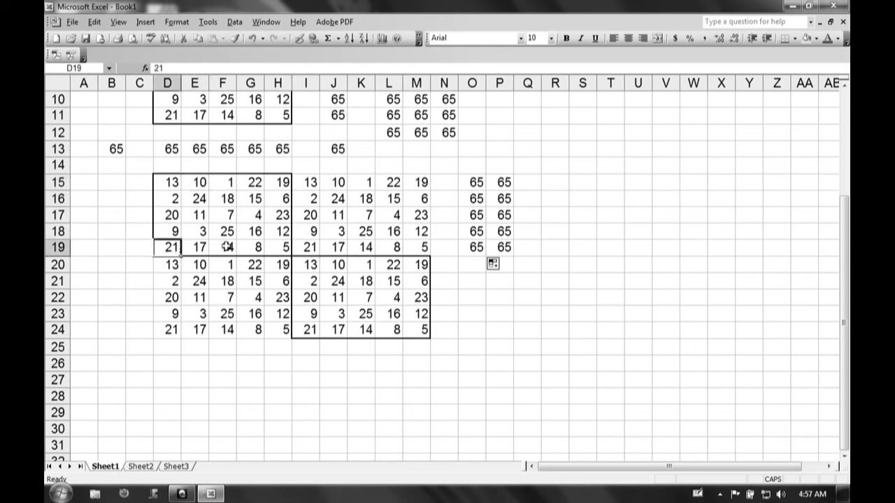
left_click(307, 247)
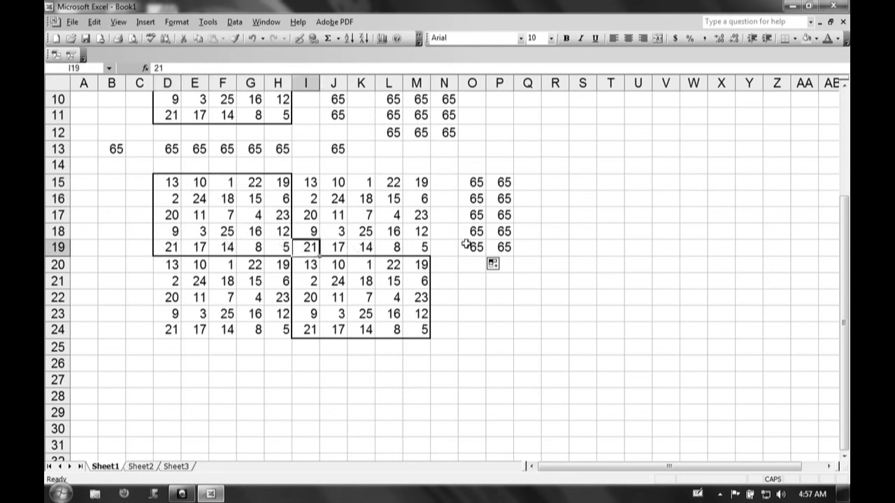
left_click(527, 179)
Enter the diagonal sum =E15+F16+G17+H18+I19 in Q15.
type("=")
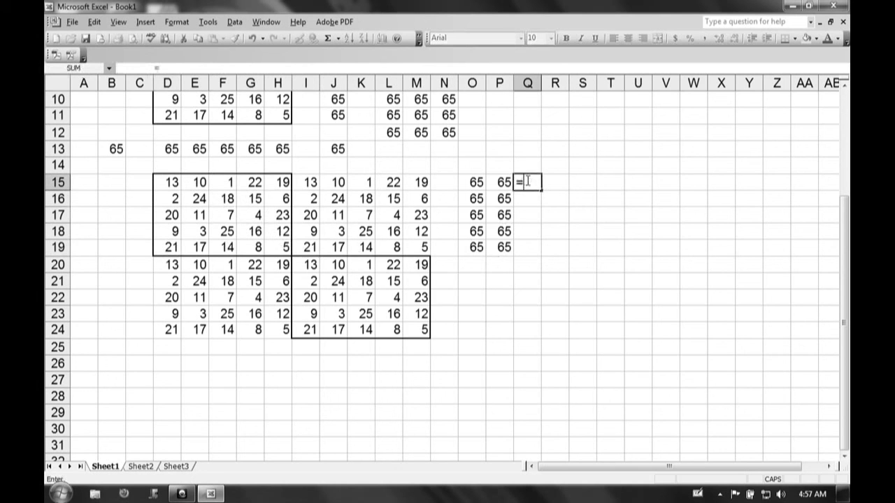
left_click(199, 181)
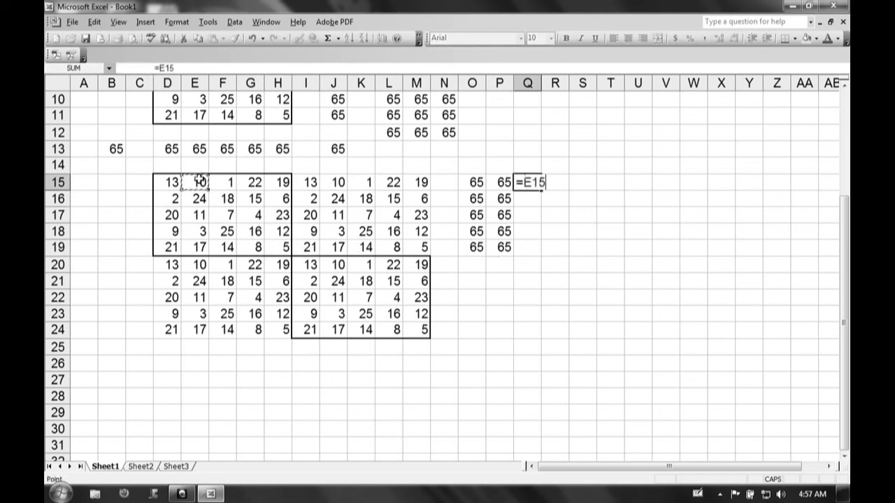
type("+")
left_click(224, 198)
type("+")
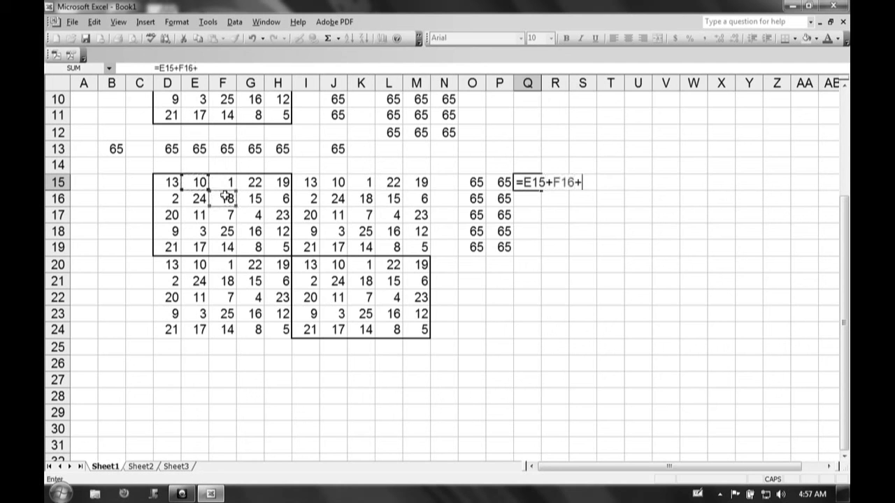
left_click(250, 218)
type("+")
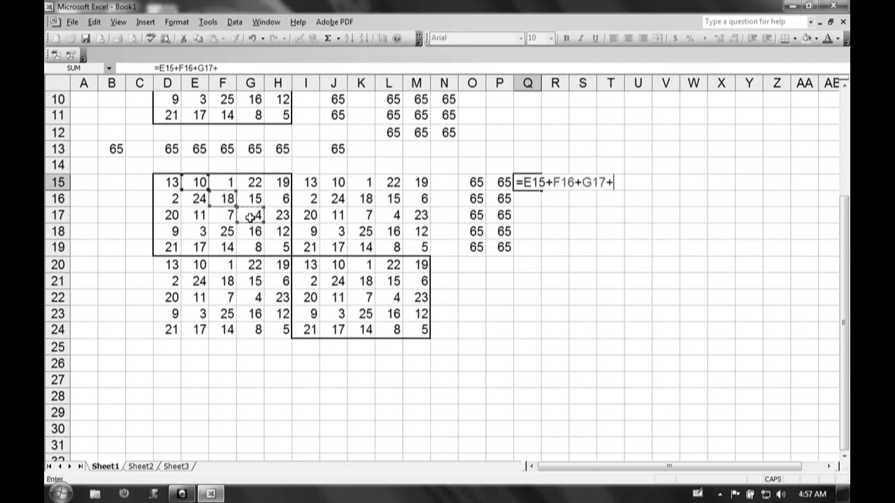
left_click(278, 232)
type("+")
left_click(299, 243)
key("Return")
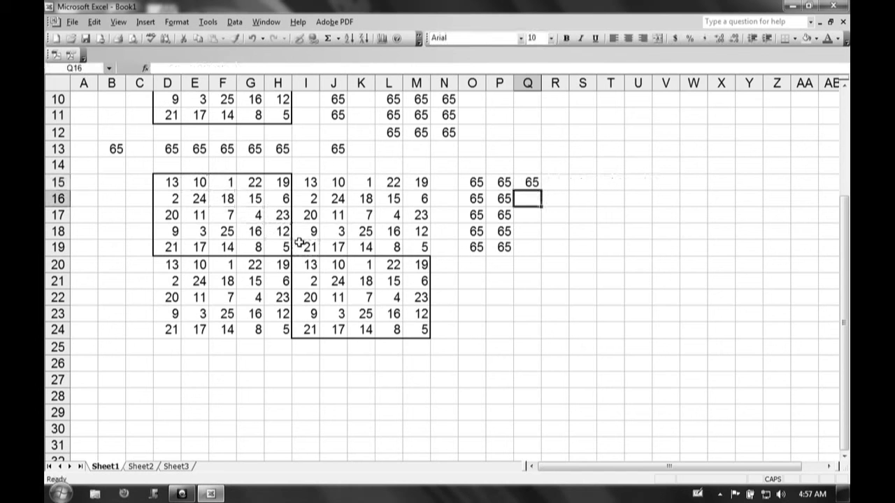
Copy the Q15 formula across to T15 and verify the references in R15, S15 and T15.
left_click(532, 182)
left_click_drag(543, 187, 628, 190)
left_click(559, 183)
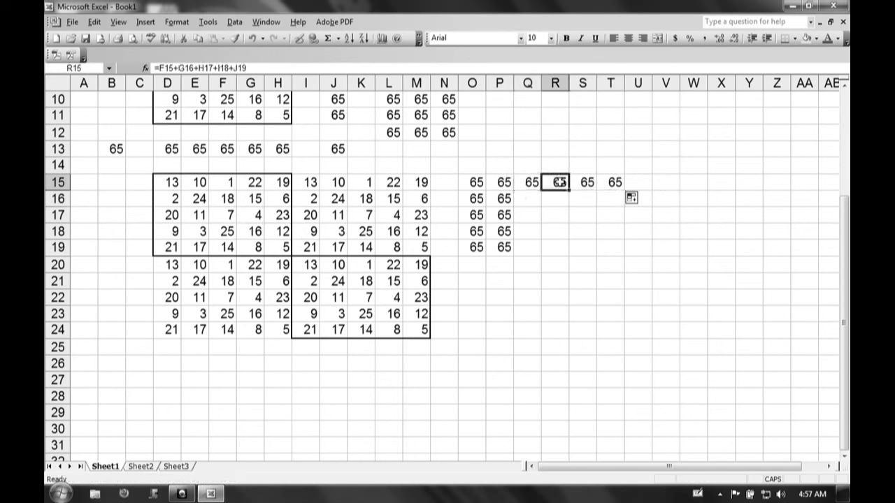
double_click(559, 183)
key("Escape")
double_click(572, 182)
key("Escape")
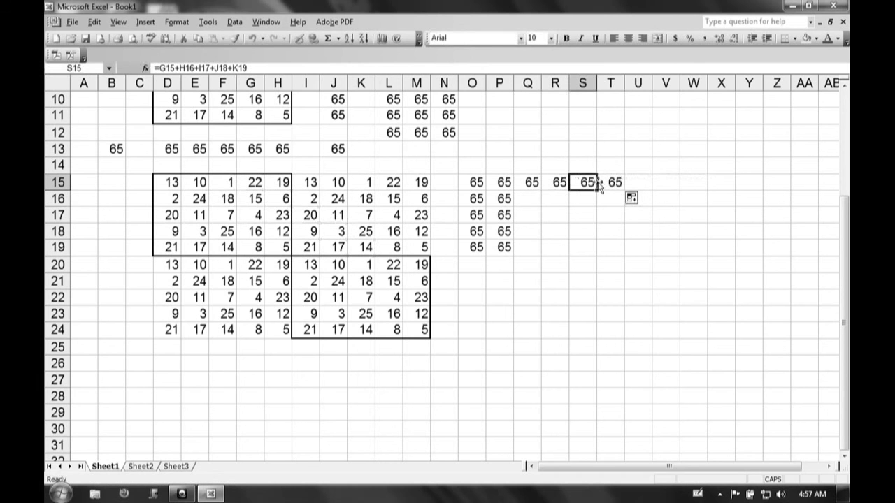
double_click(600, 183)
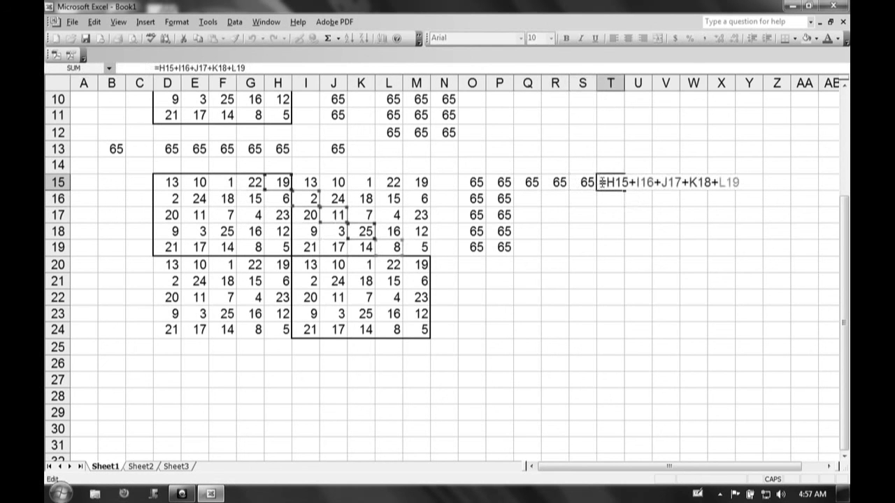
key("Escape")
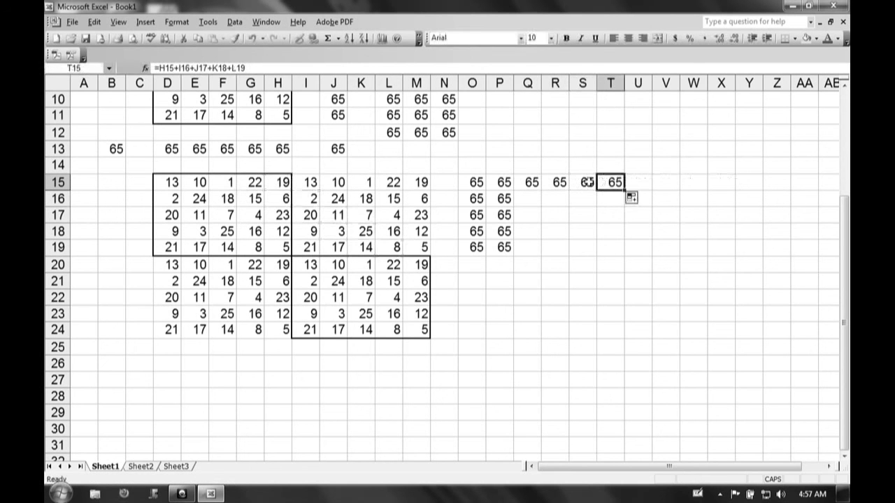
Fill Q15:T15 down to row 19 so Q15:T19 all show 65.
left_click(531, 181)
left_click_drag(531, 182, 614, 183)
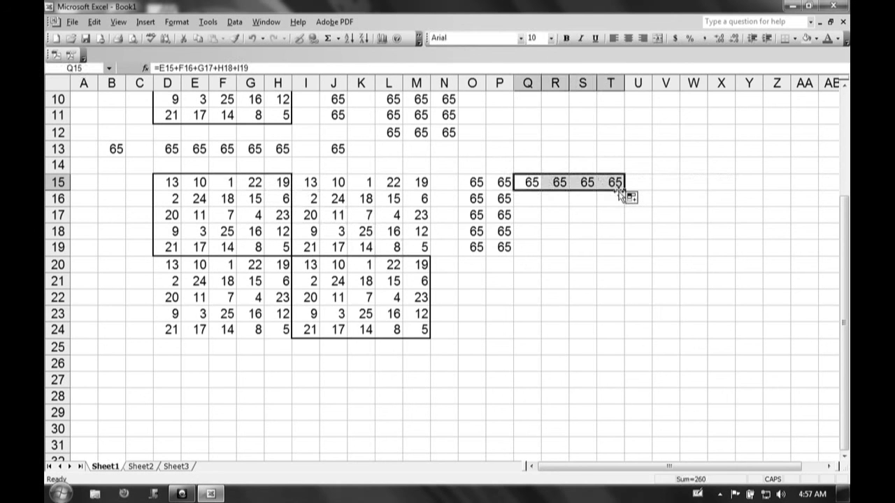
left_click_drag(625, 189, 626, 249)
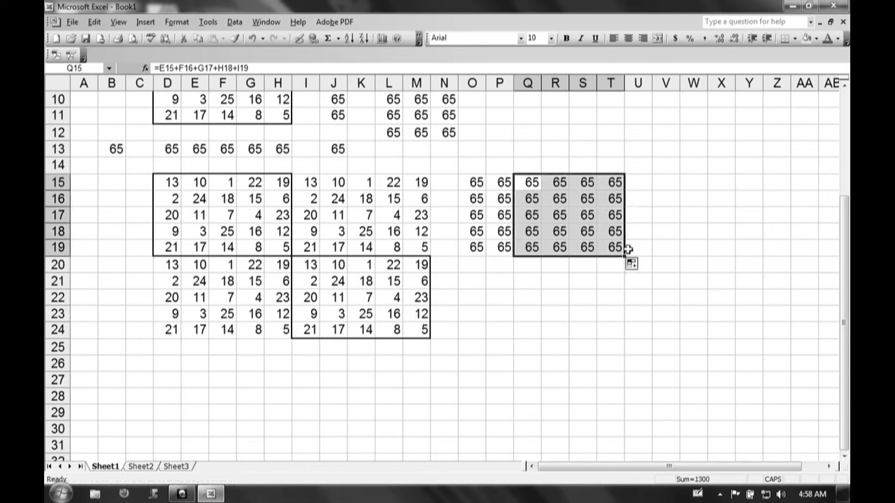
double_click(567, 213)
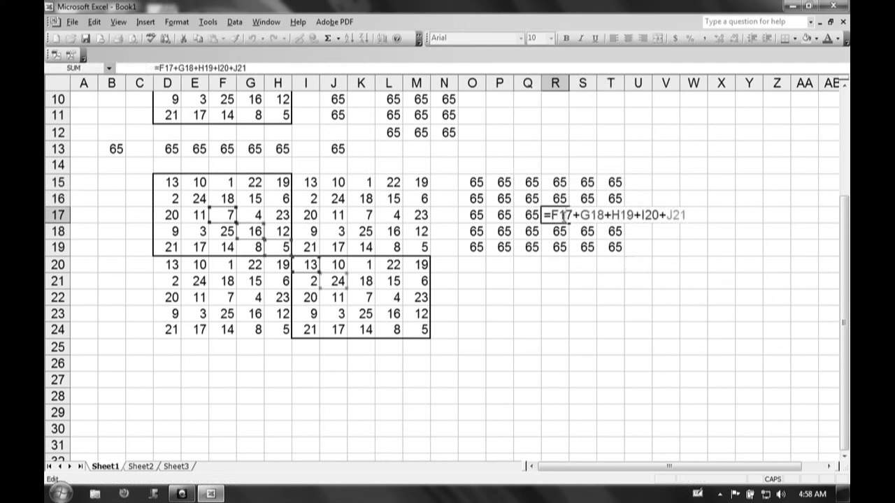
key("Escape")
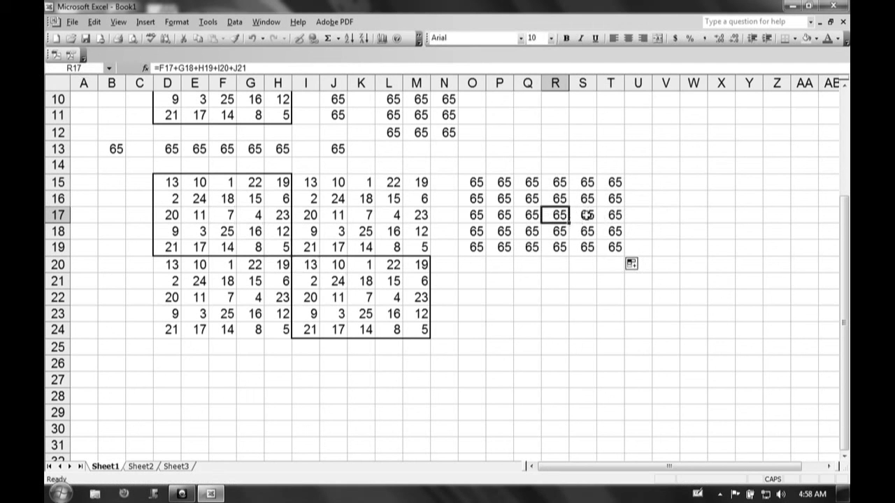
left_click(588, 215)
double_click(587, 215)
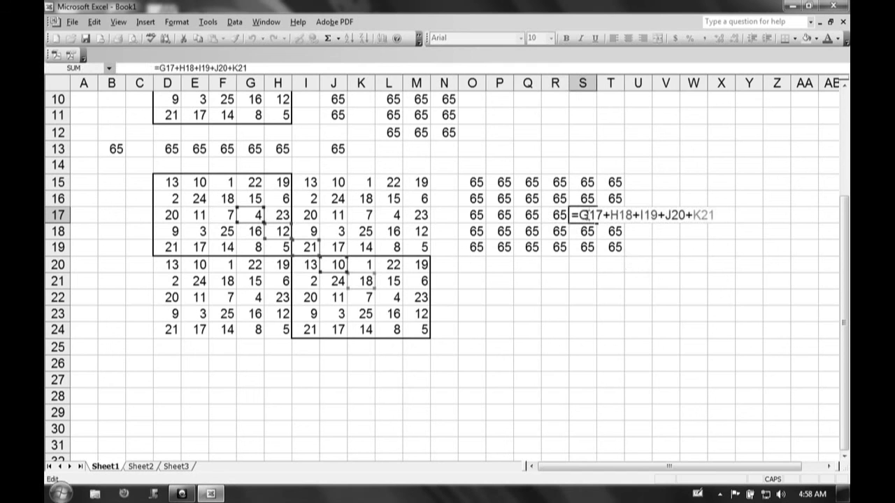
key("Escape")
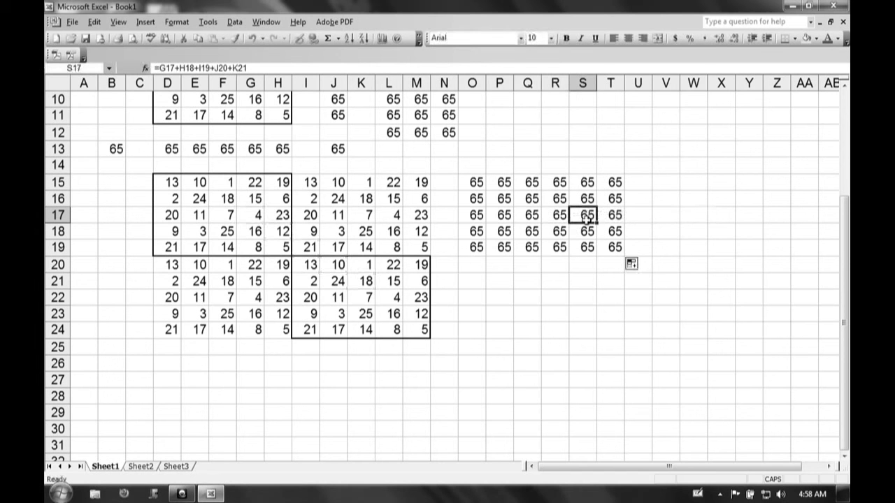
double_click(587, 231)
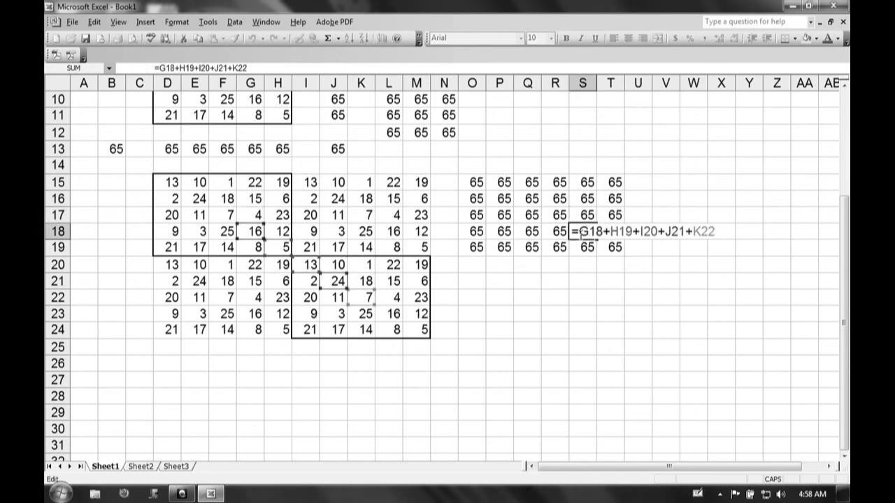
key("Escape")
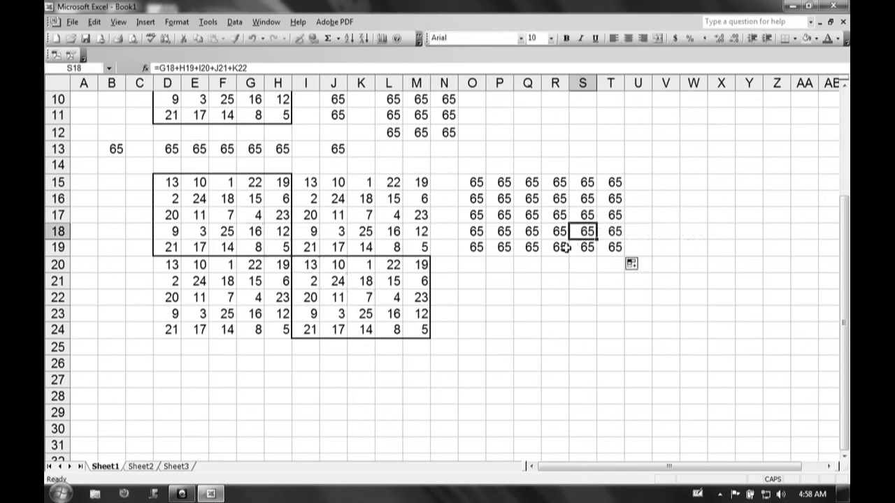
double_click(565, 248)
key("Escape")
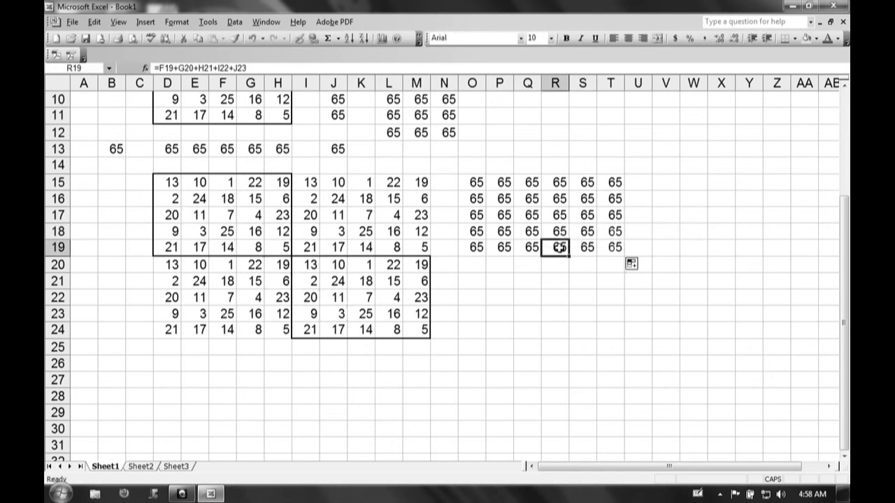
left_click(524, 266)
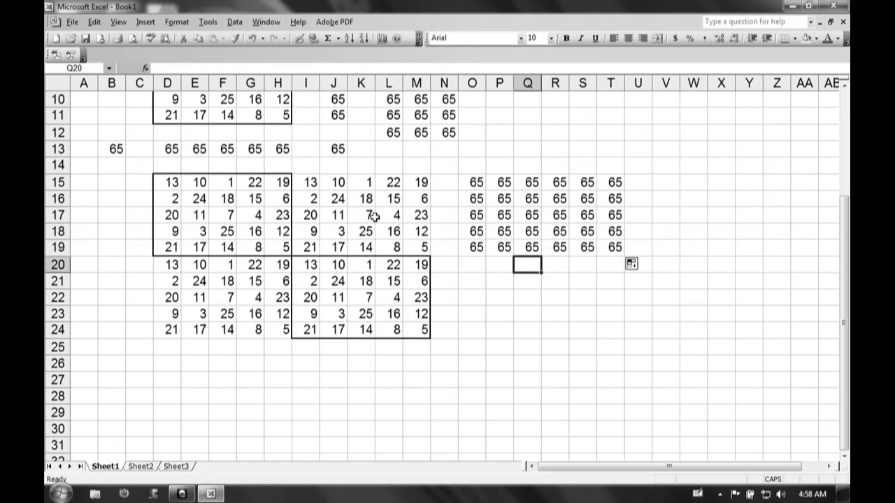
left_click(280, 183)
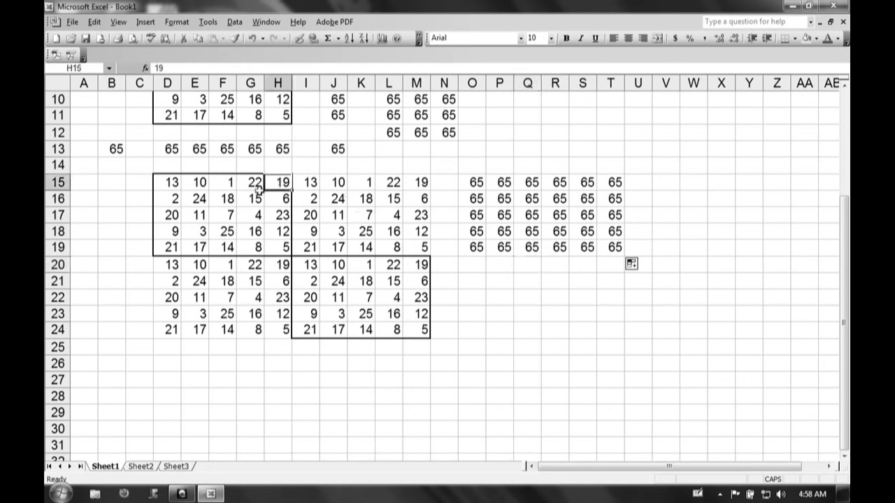
left_click(256, 196)
left_click(225, 219)
left_click(203, 231)
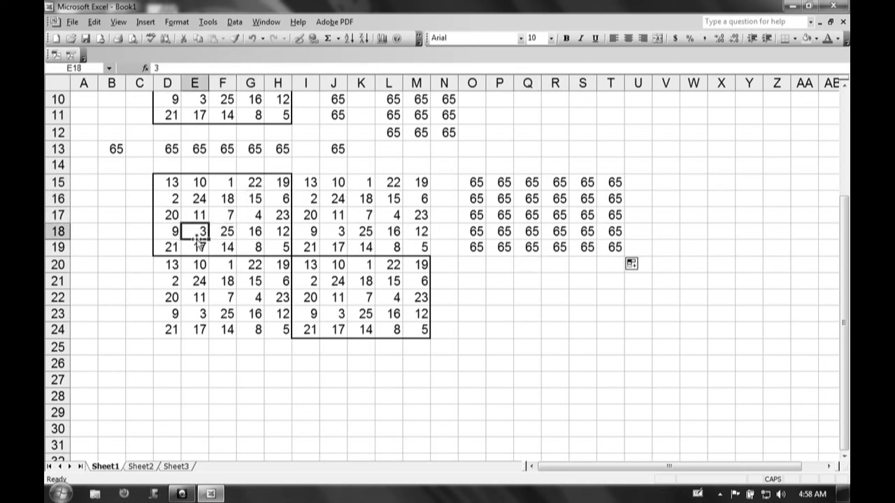
left_click(172, 250)
left_click(287, 199)
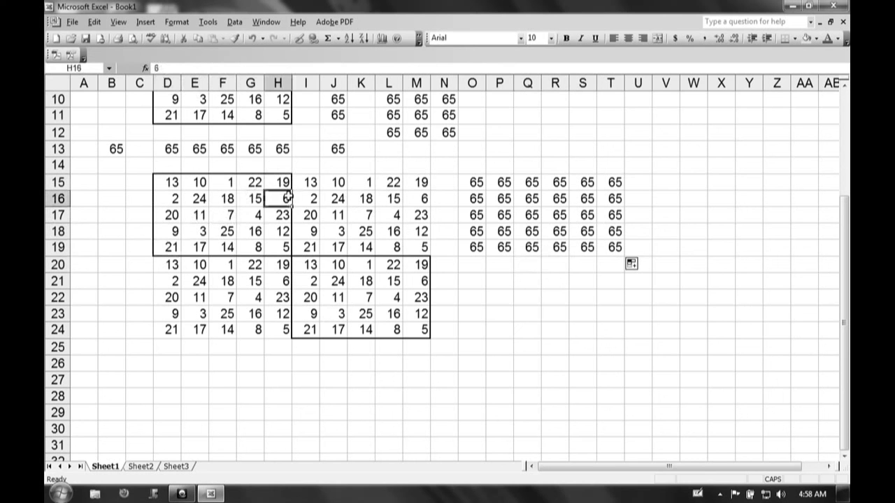
left_click(252, 218)
left_click(225, 231)
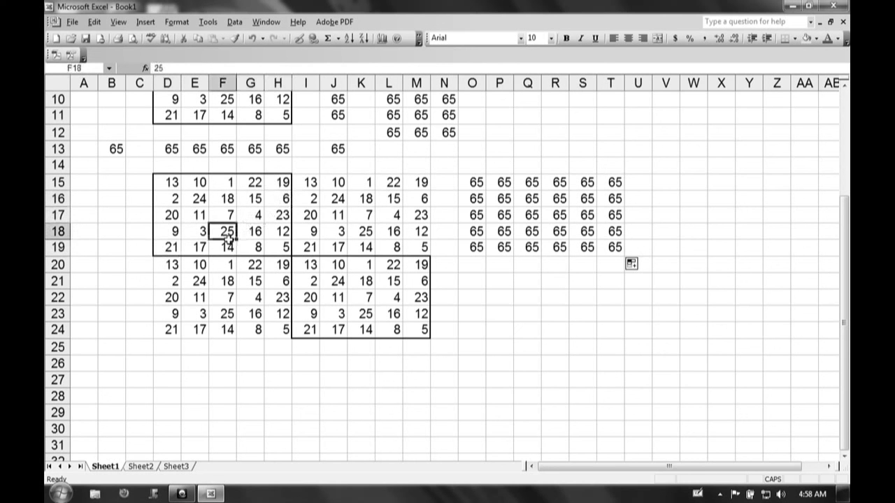
left_click(198, 248)
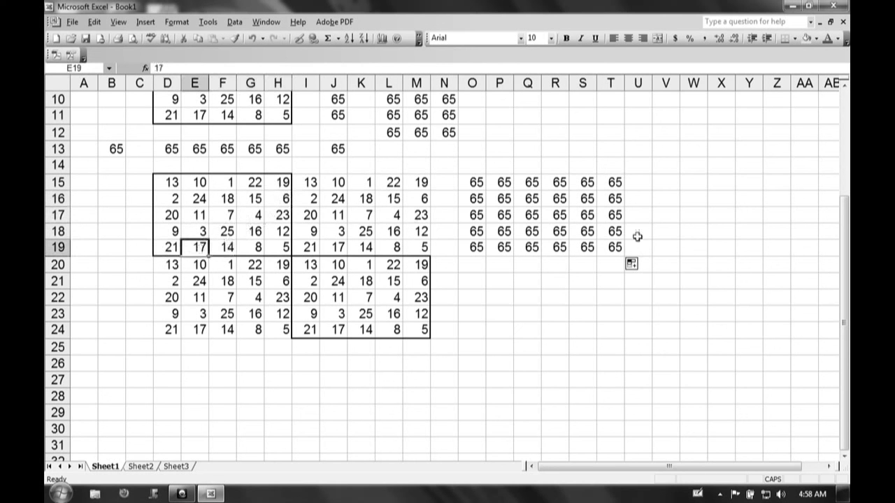
left_click(477, 267)
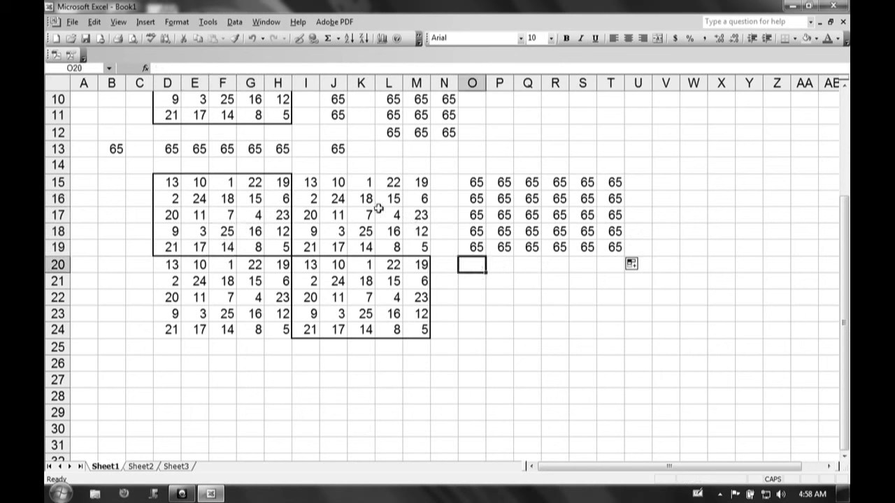
left_click(315, 184)
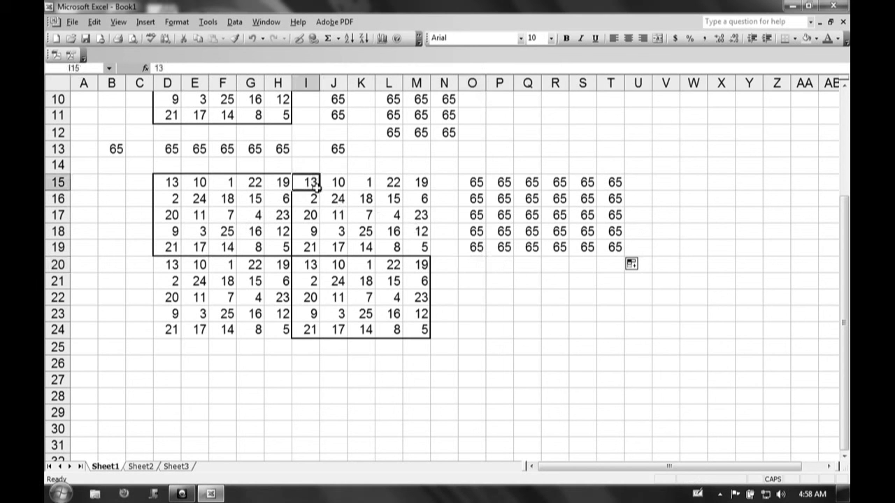
left_click(479, 267)
Enter =I15+H16+G17+F18+E19 in O20, showing 65, and reselect O20.
type("=")
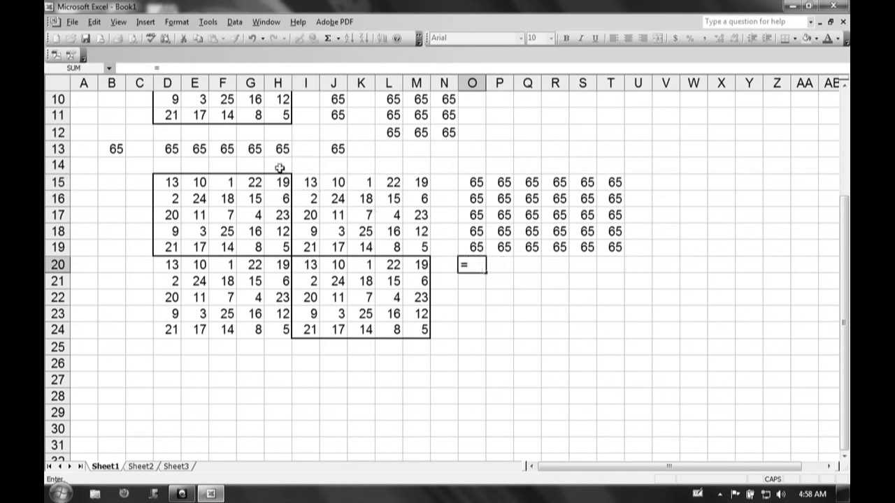
left_click(308, 182)
type("+")
left_click(286, 199)
type("+")
left_click(255, 216)
type("+")
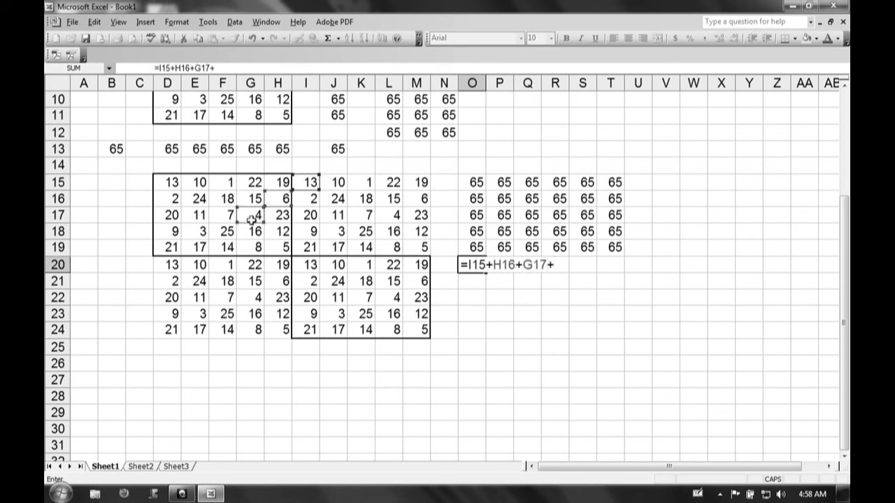
left_click(225, 233)
type("+")
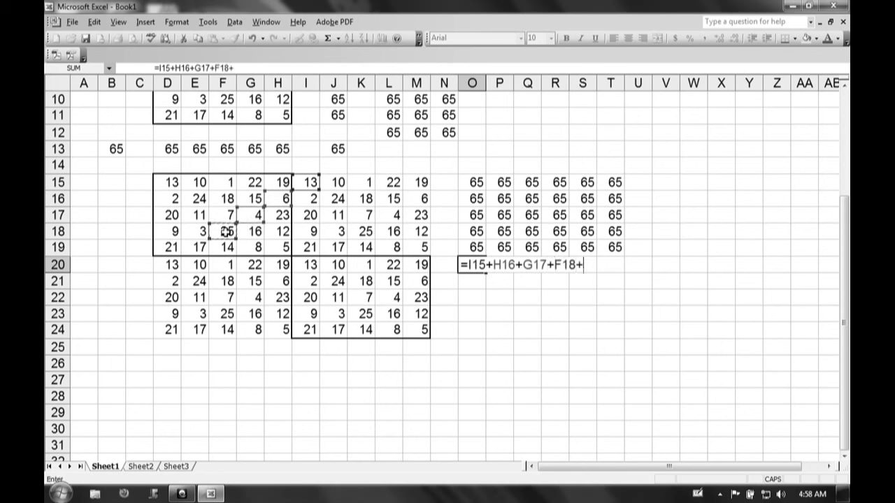
left_click(200, 246)
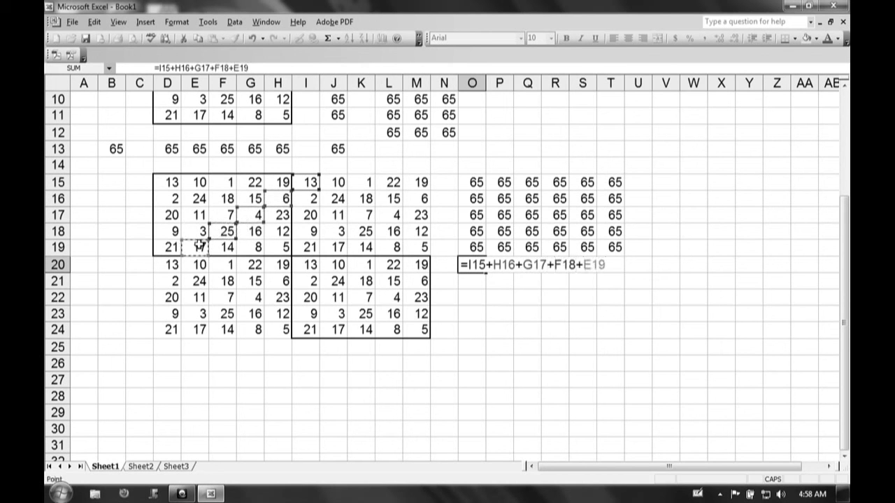
key("Return")
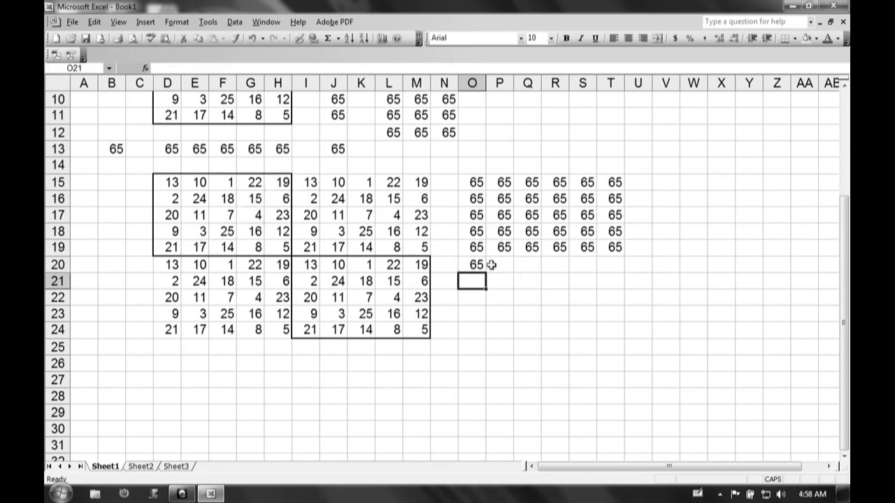
left_click(478, 264)
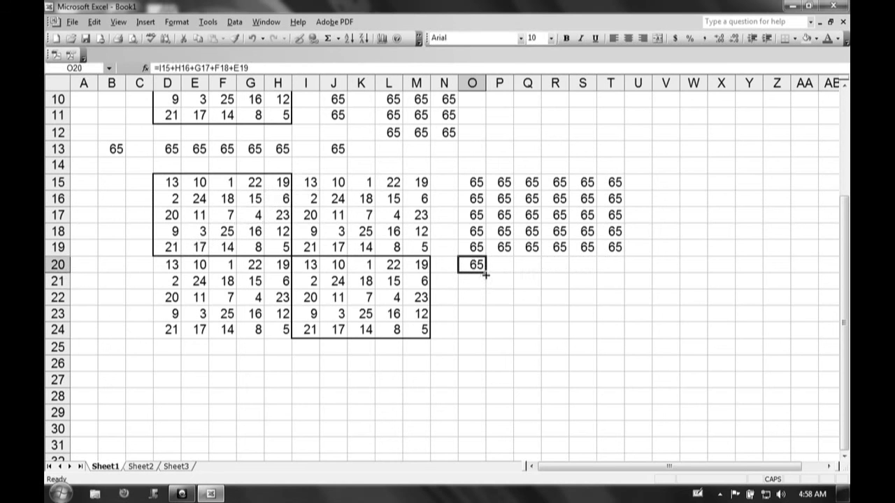
Fill O20's anti-diagonal formula across to R20, check R20, then fill O20:R20 down to row 24.
left_click_drag(485, 274, 560, 270)
double_click(560, 265)
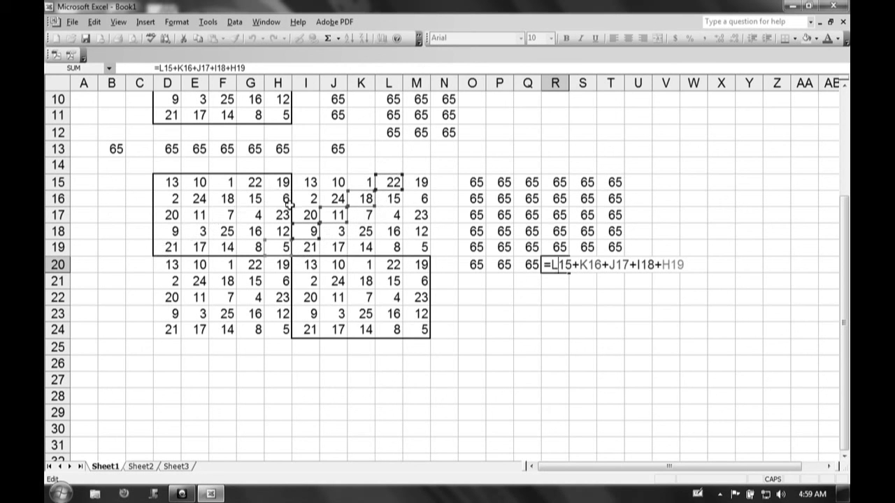
key("Return")
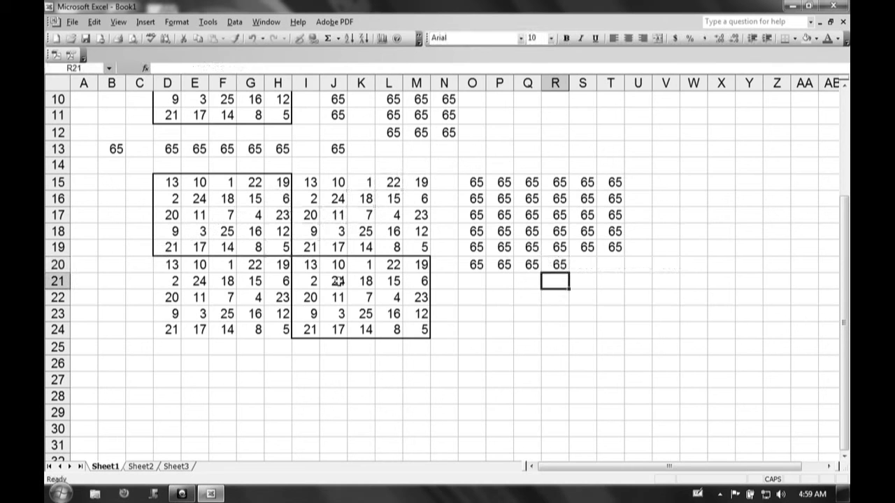
left_click_drag(472, 266, 566, 269)
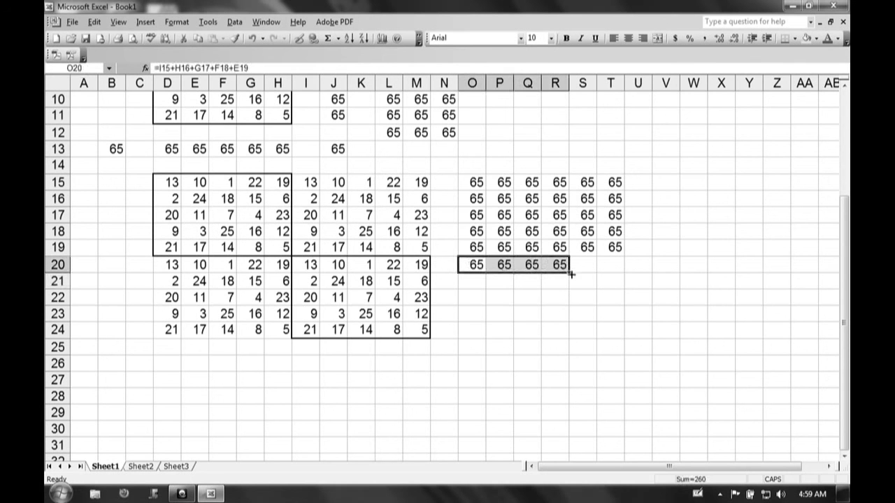
left_click_drag(570, 274, 569, 335)
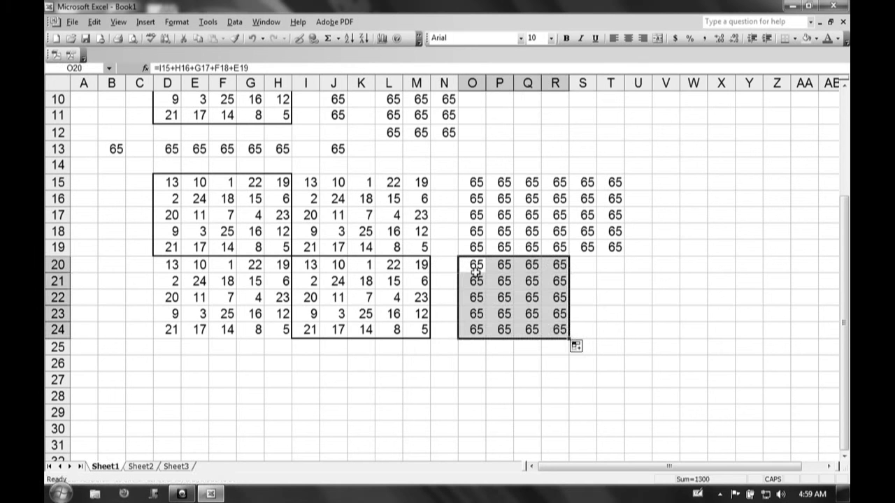
Inspect the P22, Q23 and R24 formulas and clear R24.
double_click(498, 296)
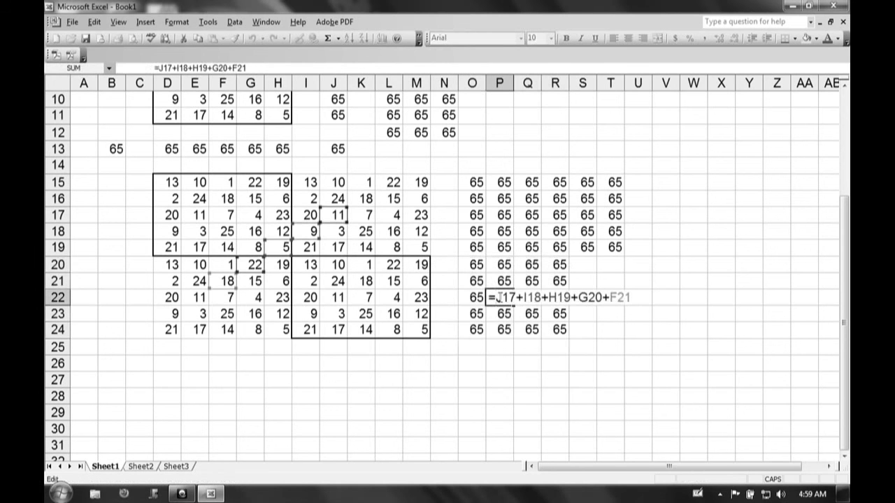
key("Escape")
double_click(525, 313)
key("Escape")
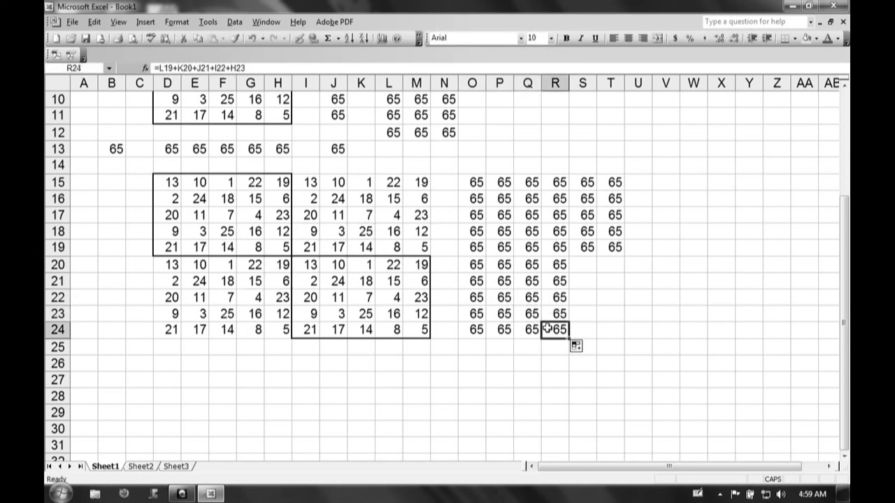
double_click(547, 329)
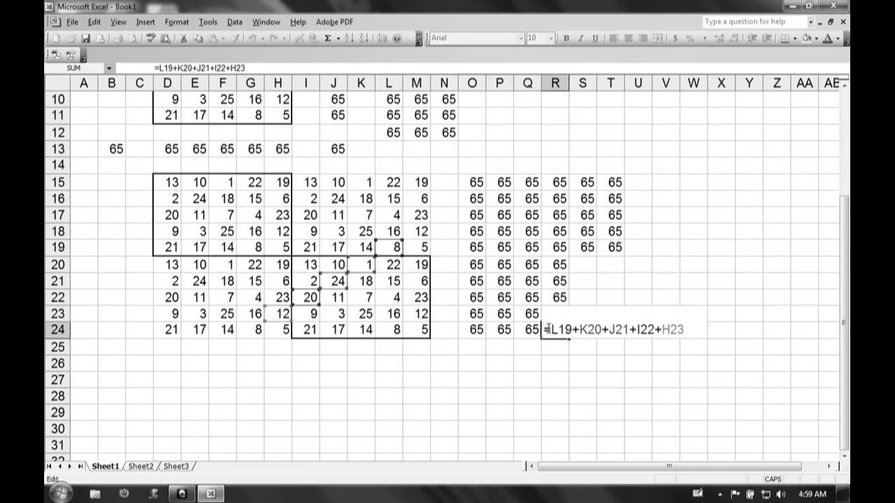
key("ctrl+Return")
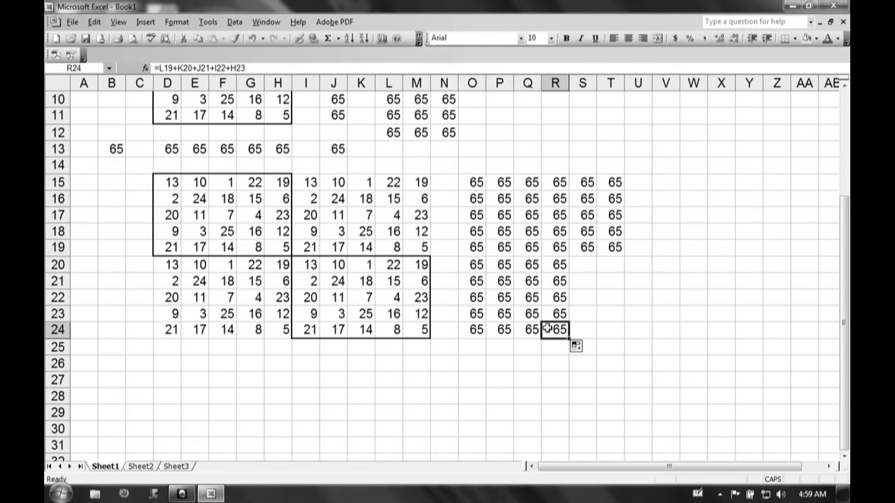
key("Delete")
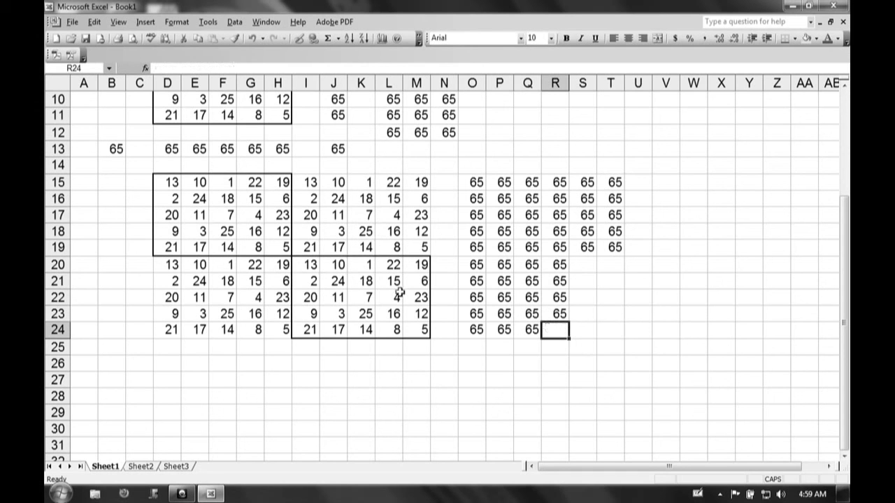
Note the values 25 in K23 and 11 in J22, then clear R23, R22 and R21.
left_click(364, 312)
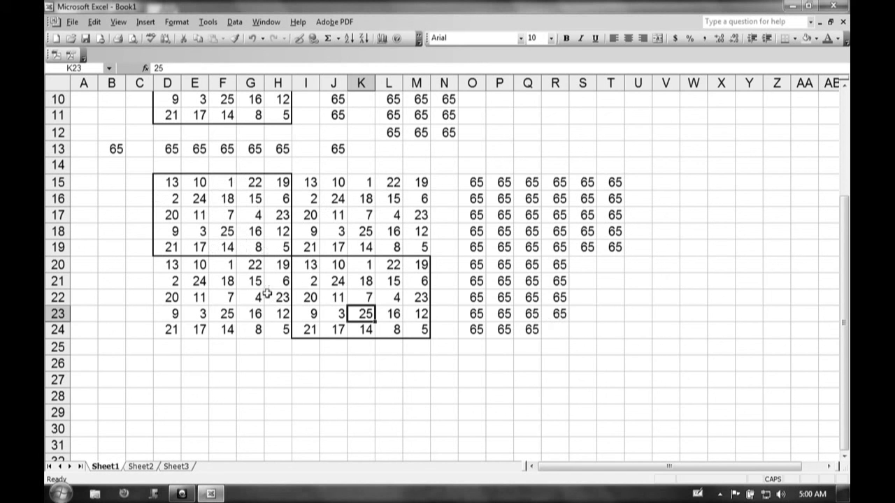
left_click(323, 294)
double_click(559, 313)
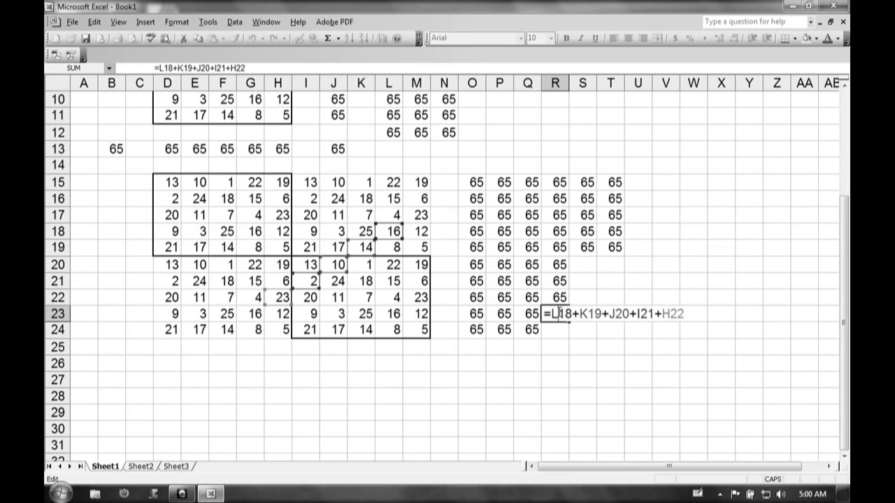
key("Escape")
key("Delete")
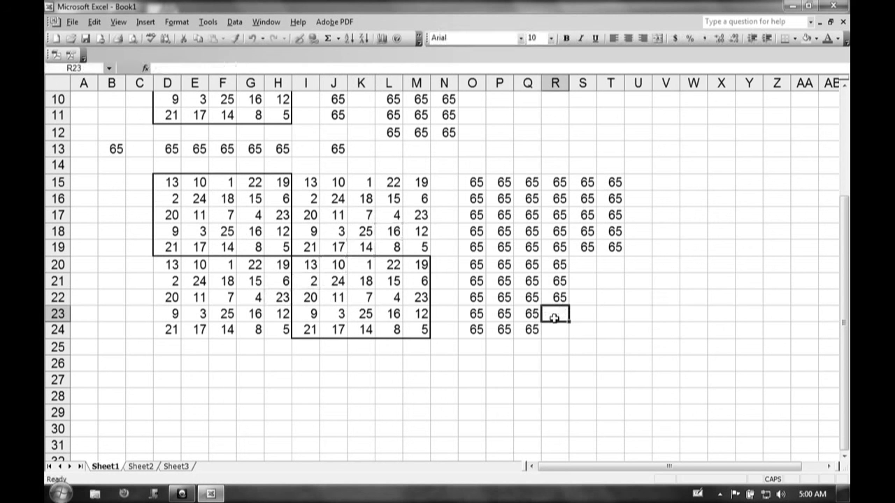
double_click(559, 297)
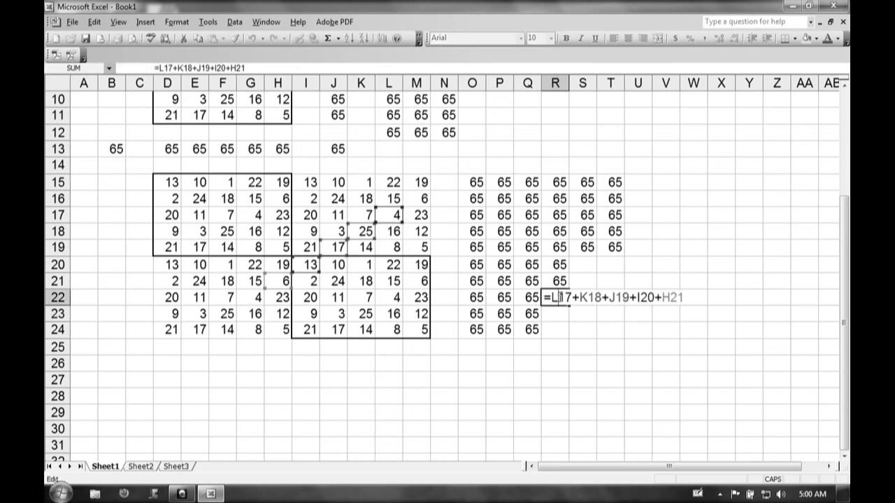
key("Escape")
key("Delete")
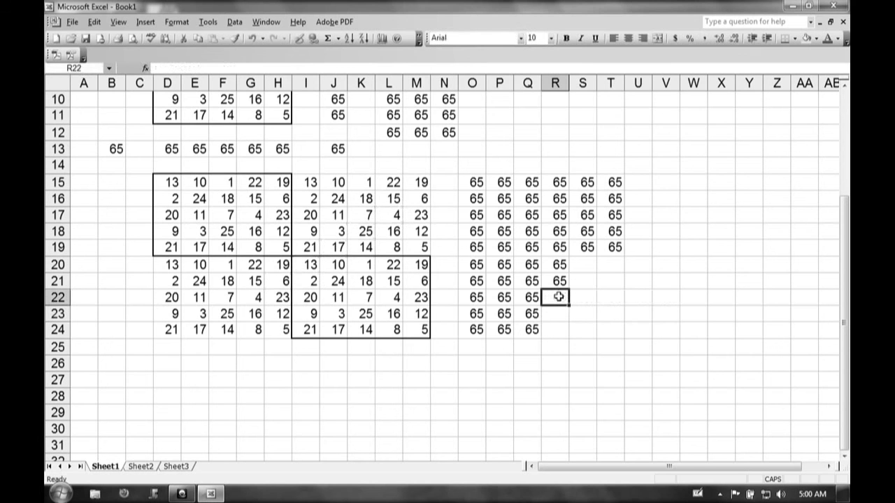
double_click(562, 281)
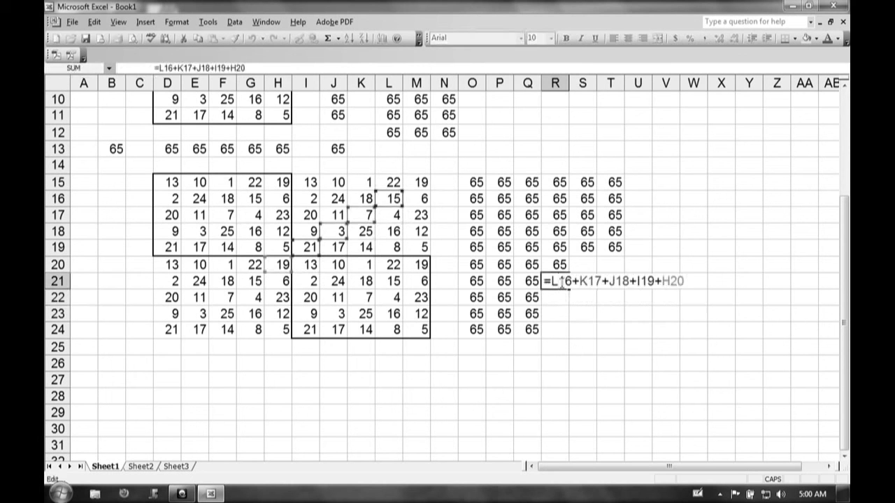
key("Escape")
key("Delete")
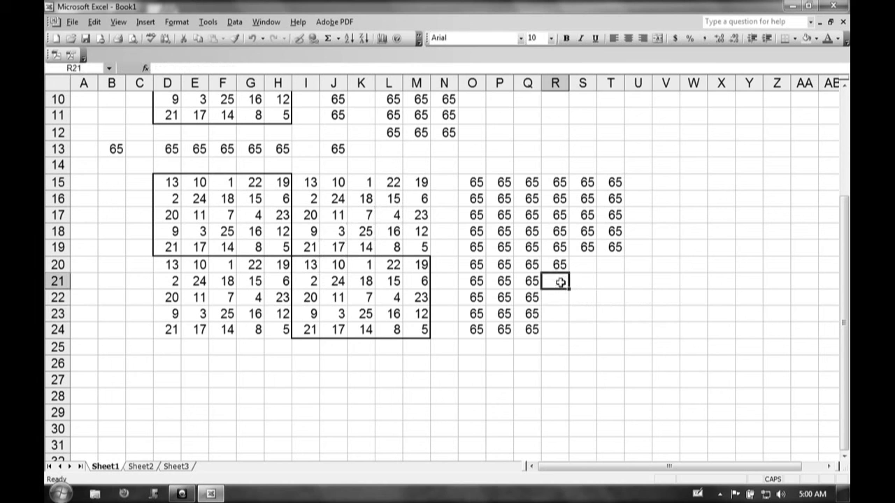
Check and clear the formulas in Q24, Q23 and Q22.
double_click(534, 327)
key("Escape")
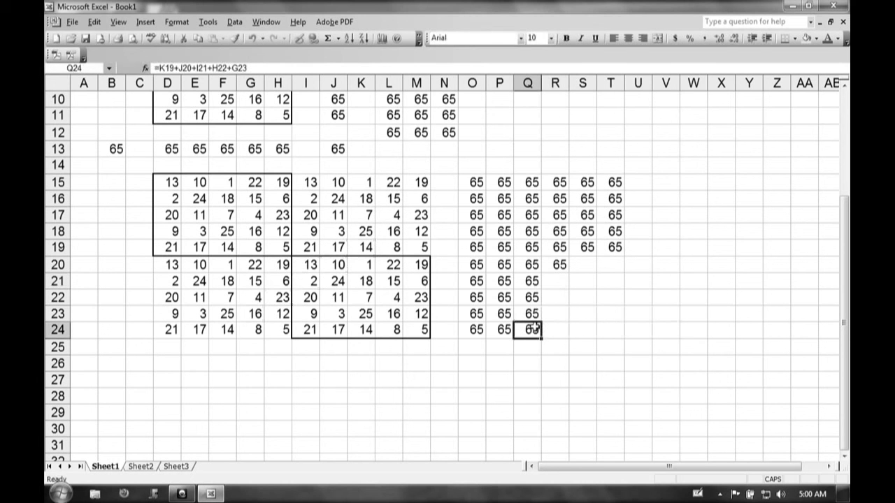
key("Delete")
left_click(535, 314)
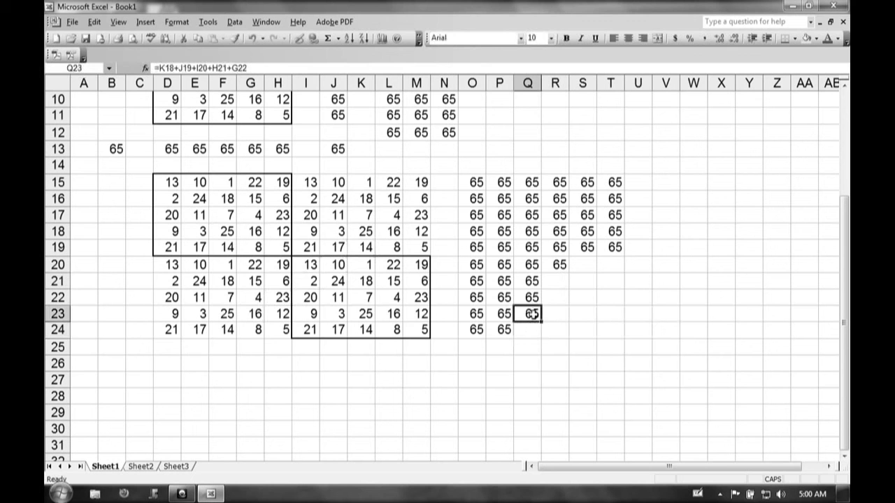
double_click(535, 314)
key("Escape")
key("Delete")
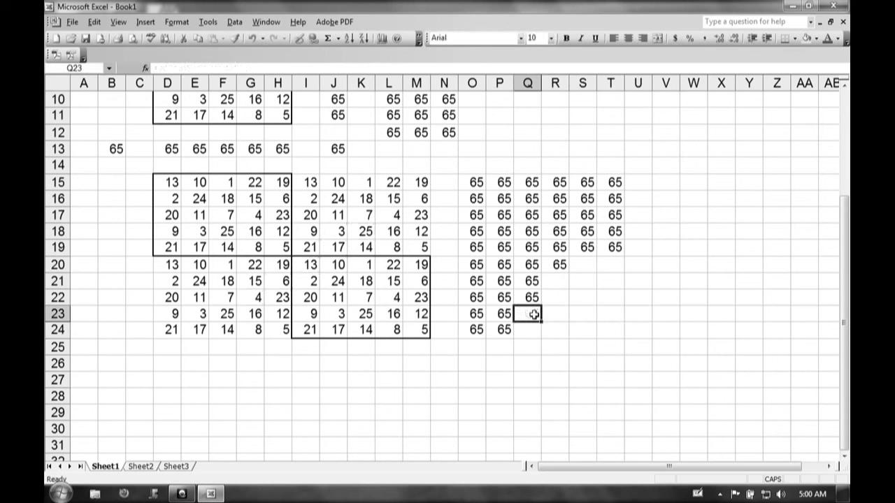
left_click(533, 298)
double_click(533, 297)
key("Escape")
key("Delete")
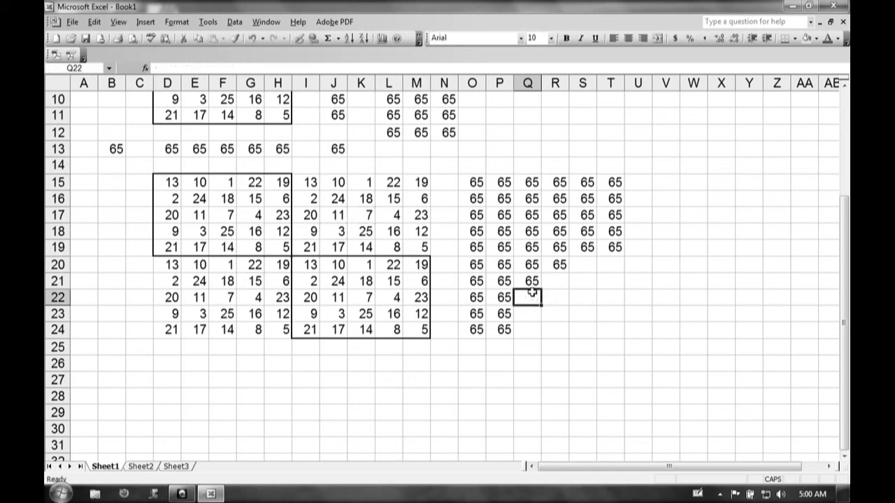
Check Q21, P24, P22 and O23, clearing P23 and O24 to leave the staircase ending at O23.
double_click(531, 281)
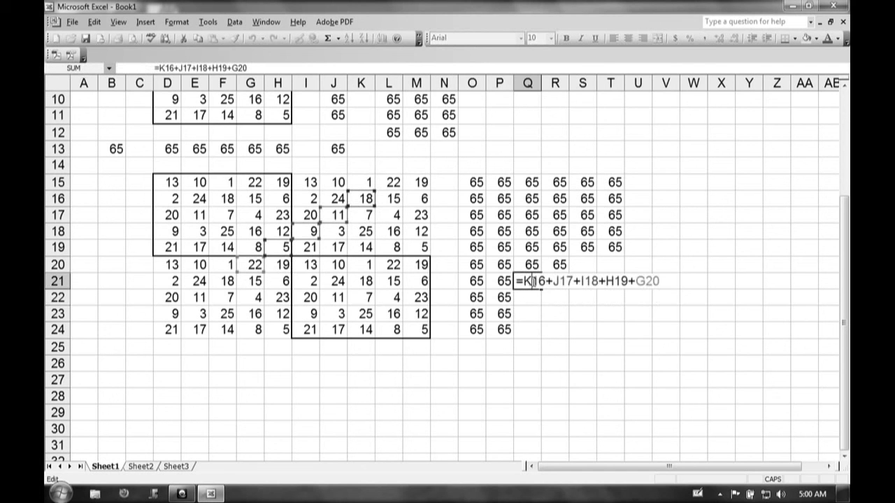
key("Escape")
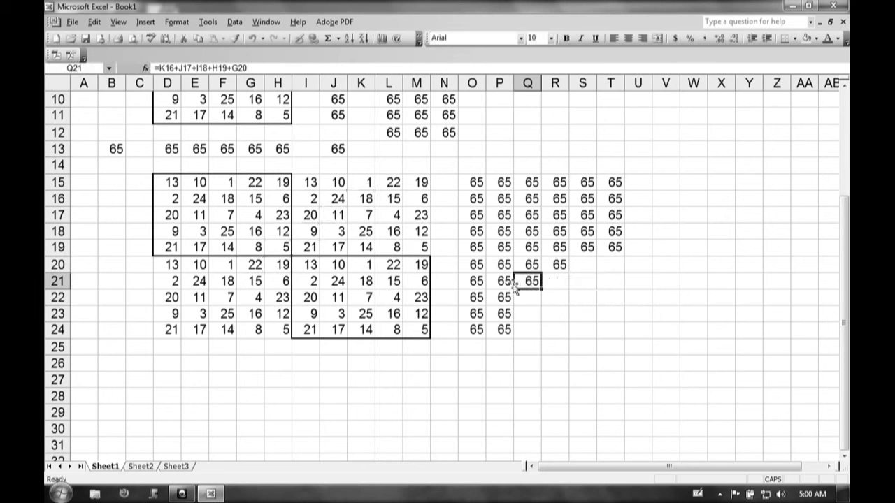
double_click(505, 329)
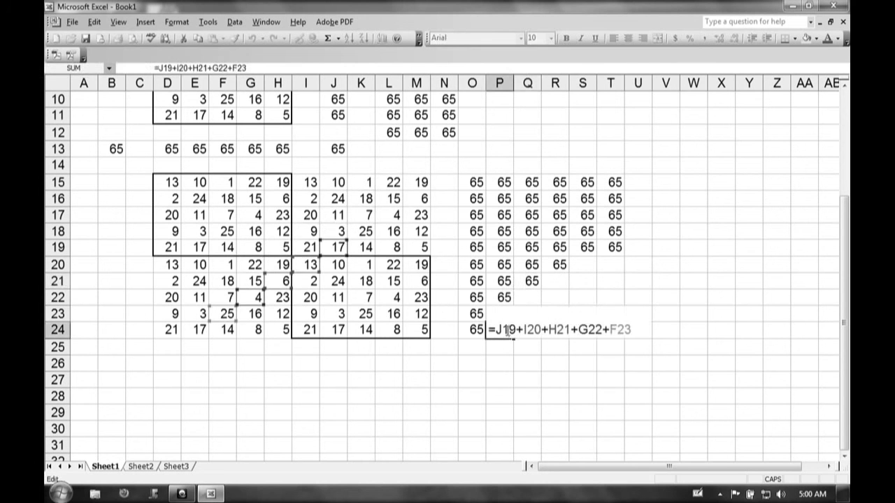
key("Escape")
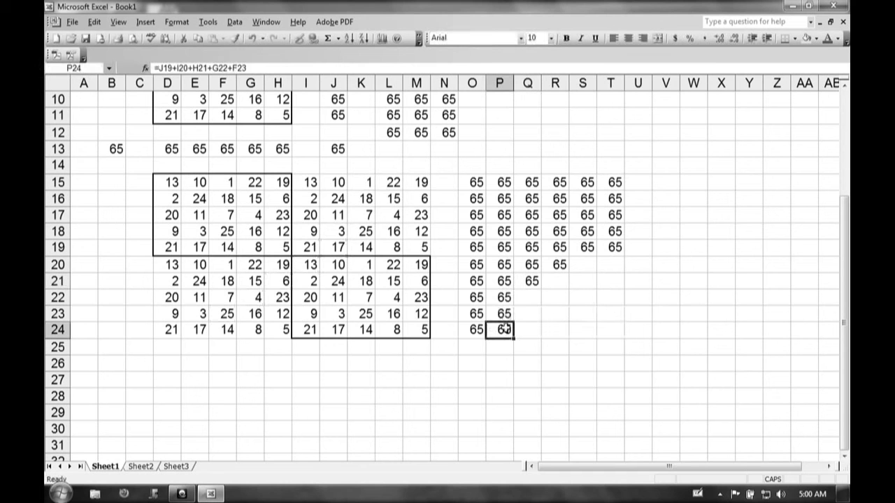
double_click(504, 314)
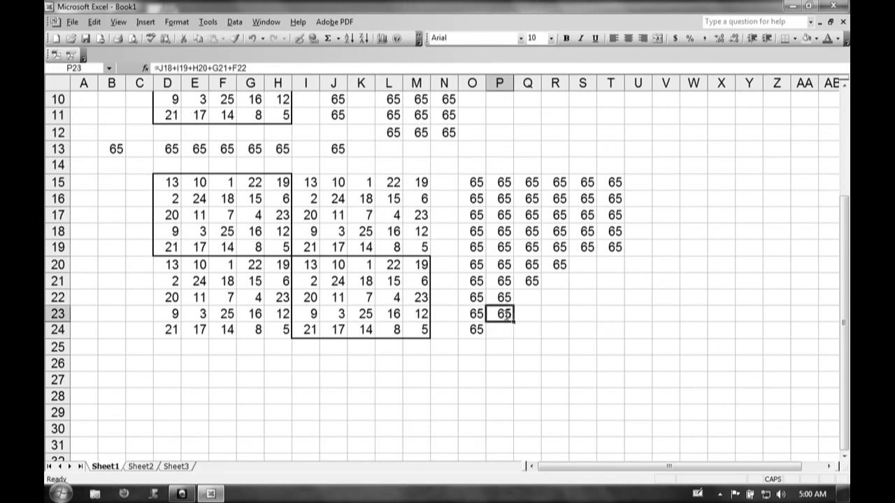
key("Escape")
key("Delete")
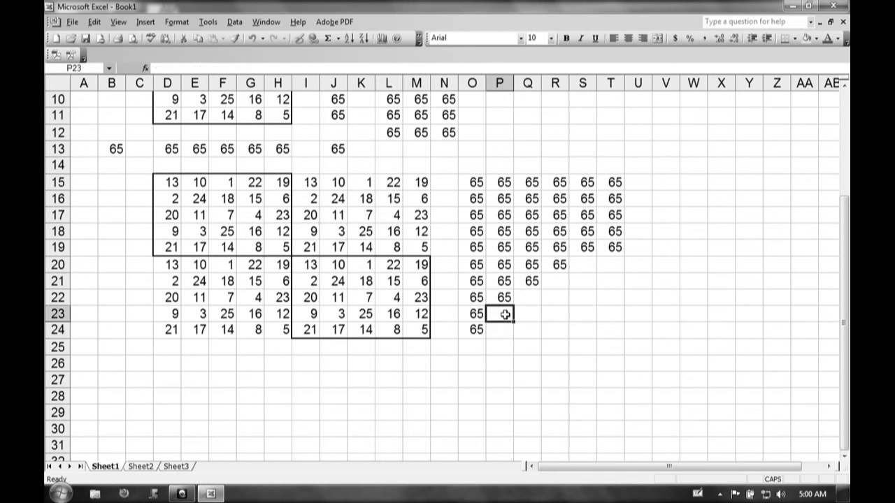
double_click(506, 296)
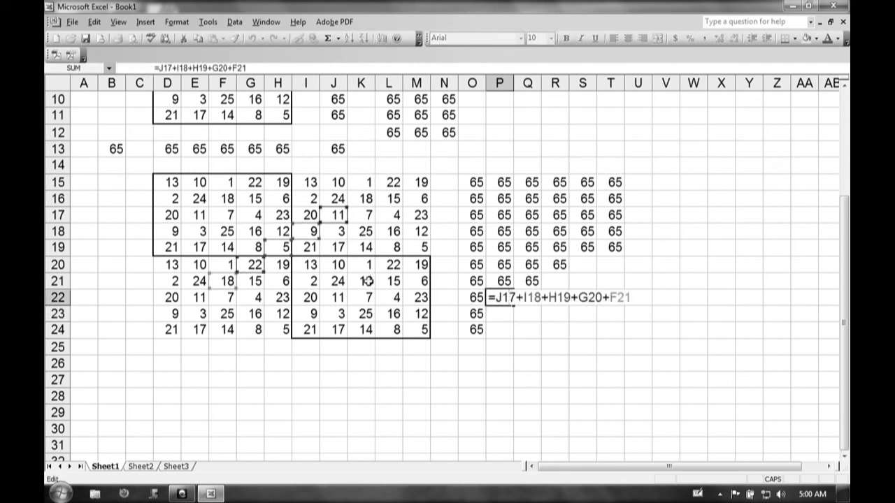
key("Escape")
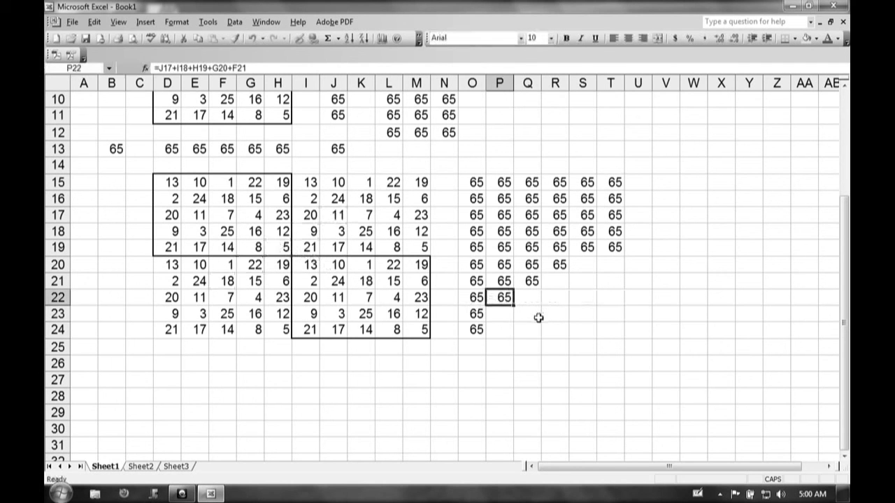
double_click(478, 332)
key("Return")
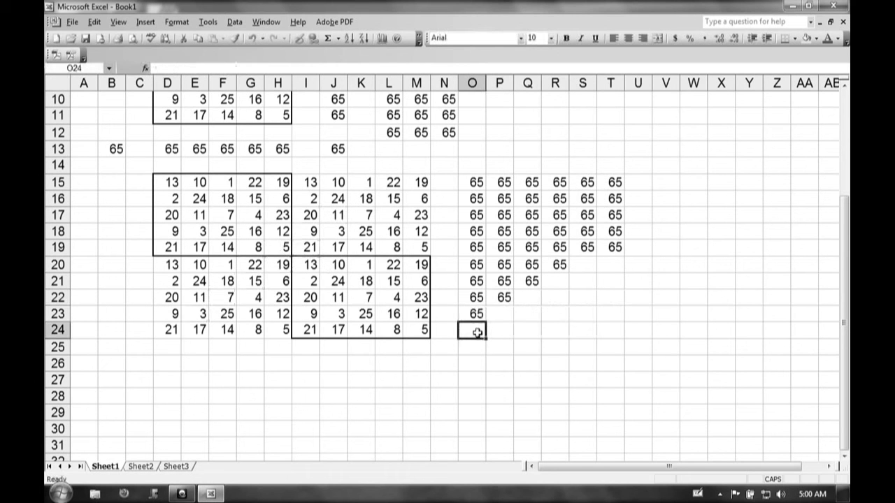
double_click(481, 316)
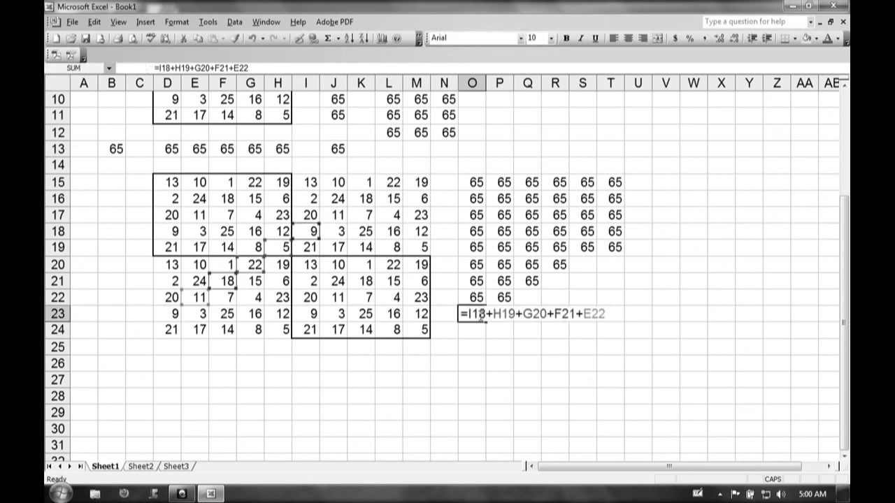
key("Escape")
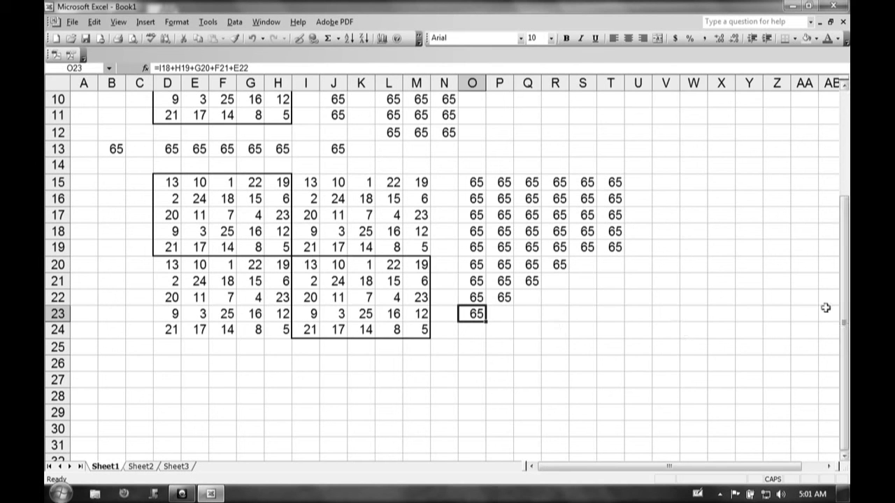
Zoom the sheet to 100%, scroll to the top and select B7:T25 to view all blocks.
left_click(118, 23)
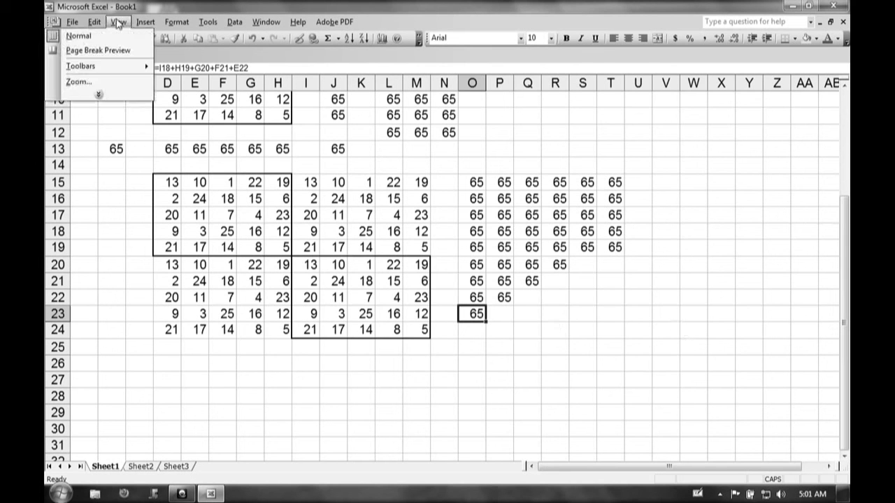
mouse_move(105, 67)
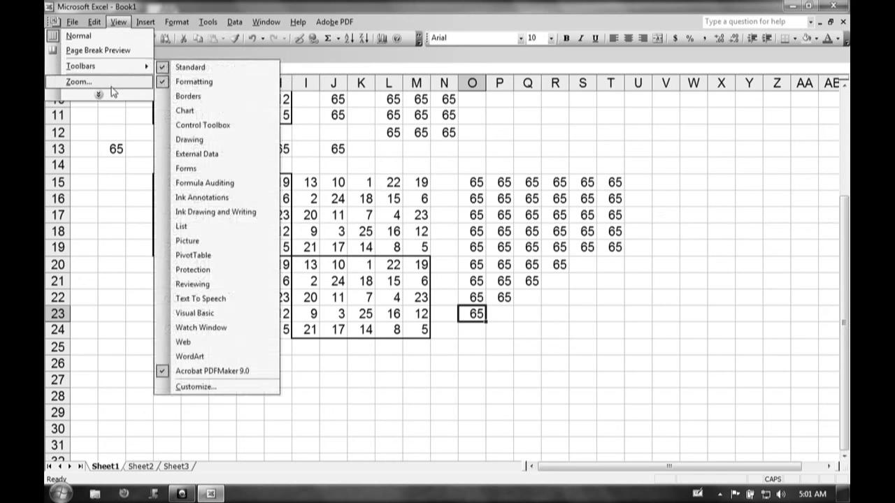
left_click(112, 86)
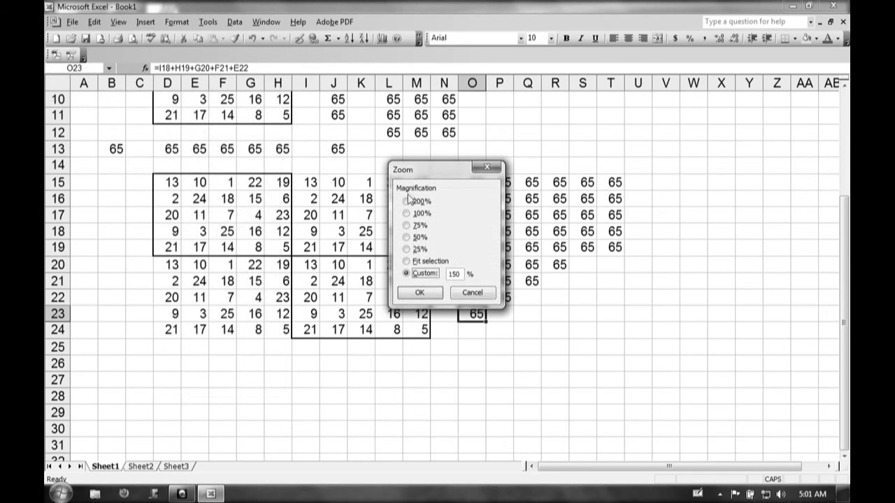
left_click(411, 213)
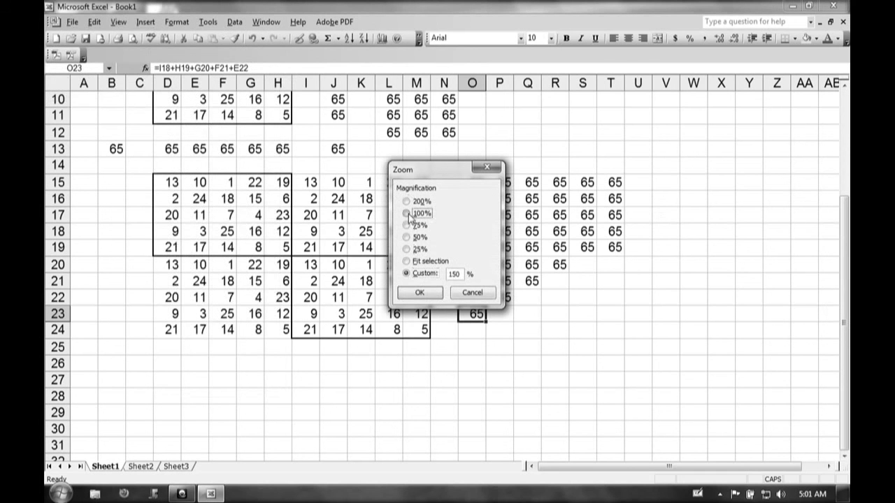
left_click(420, 293)
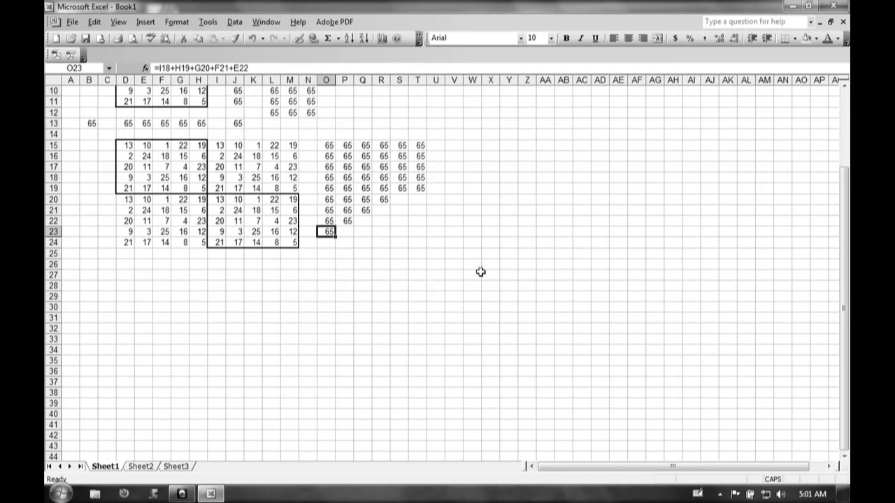
scroll(845, 116, "up", 3)
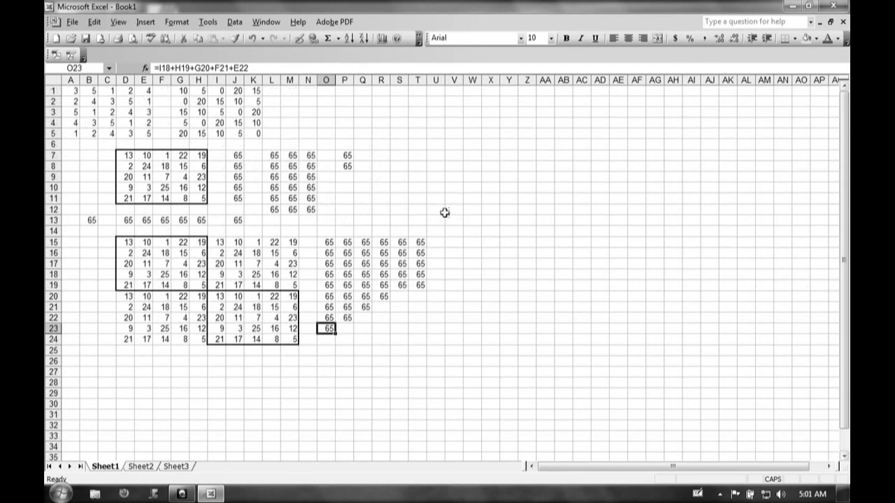
left_click(88, 154)
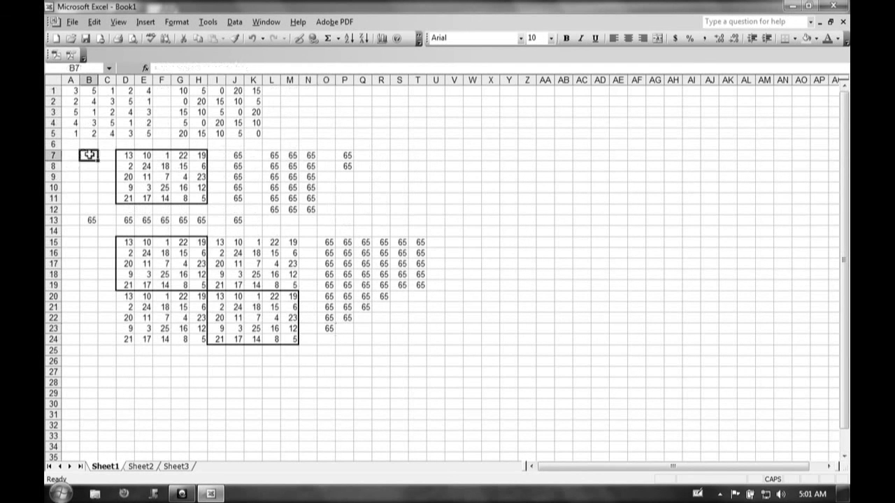
left_click_drag(89, 155, 426, 346)
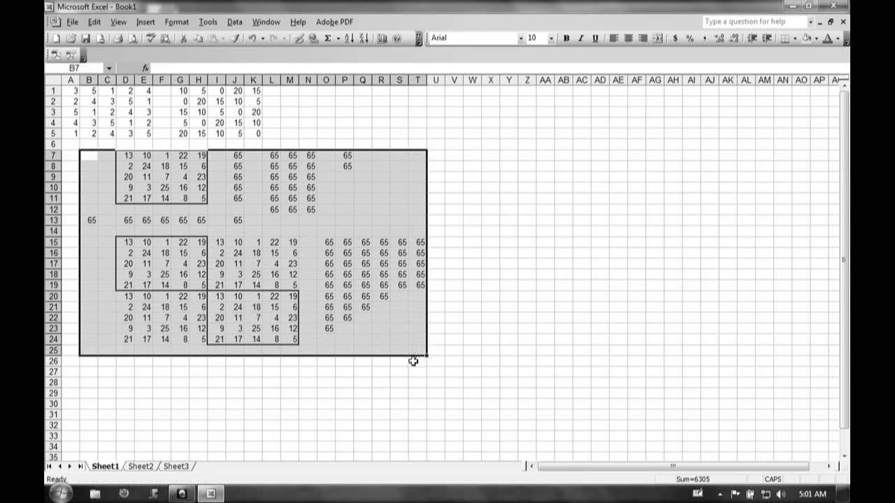
left_click(413, 361)
Enter =COUNTIF(B7:T24,65) in M27, correcting the mistyped function name.
left_click(290, 373)
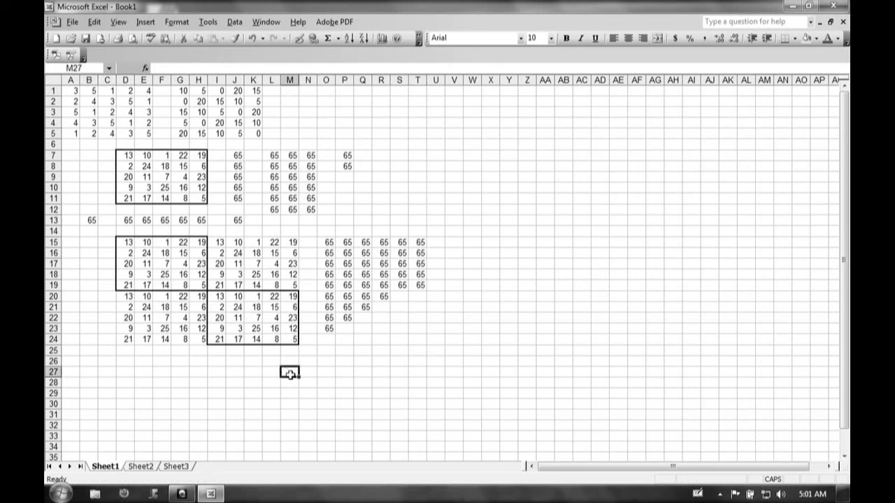
type("=")
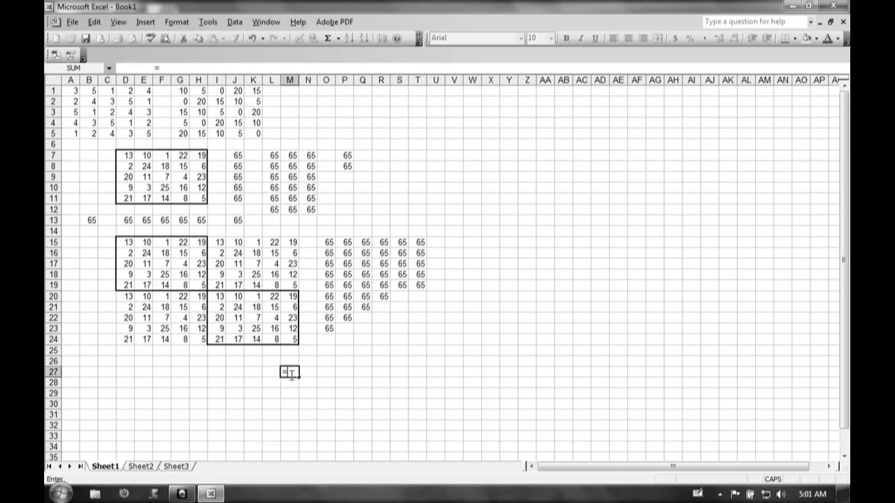
type("COUNTIF(")
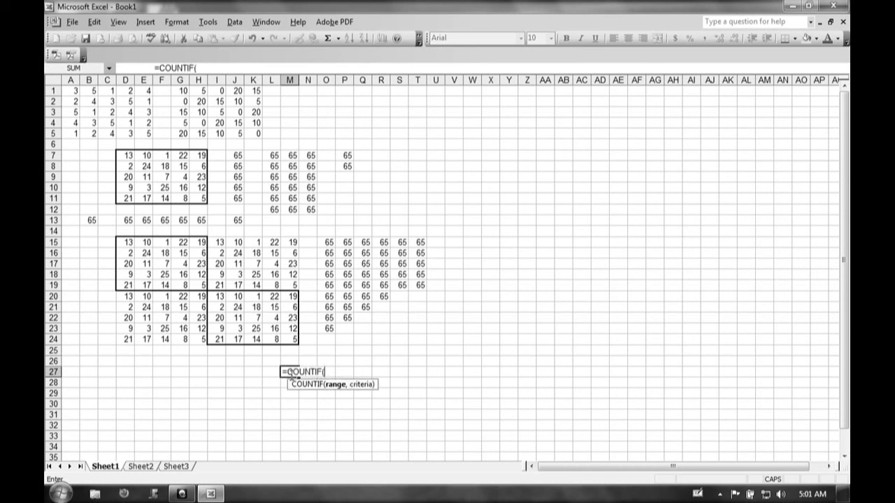
left_click_drag(85, 156, 419, 343)
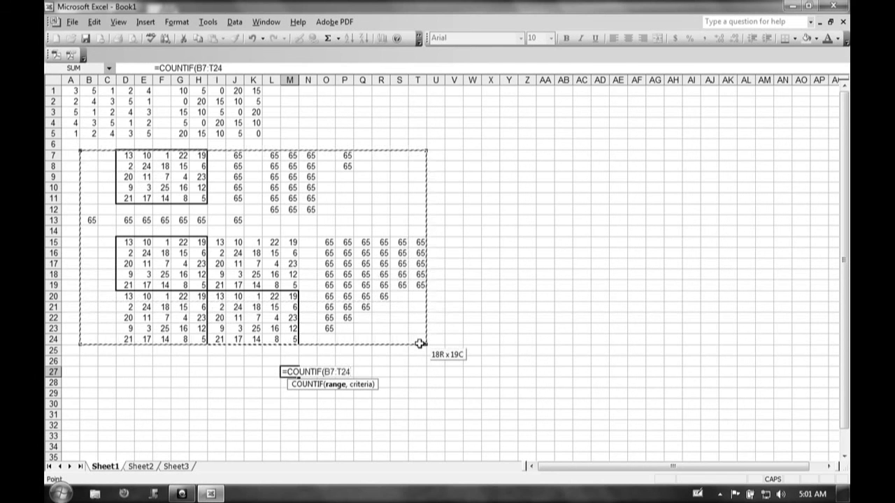
left_click_drag(420, 343, 422, 348)
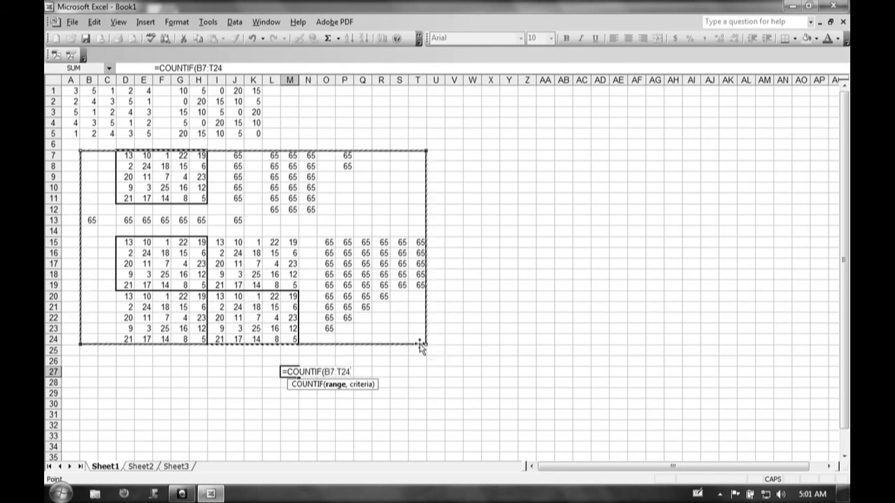
type(")")
key("BackSpace")
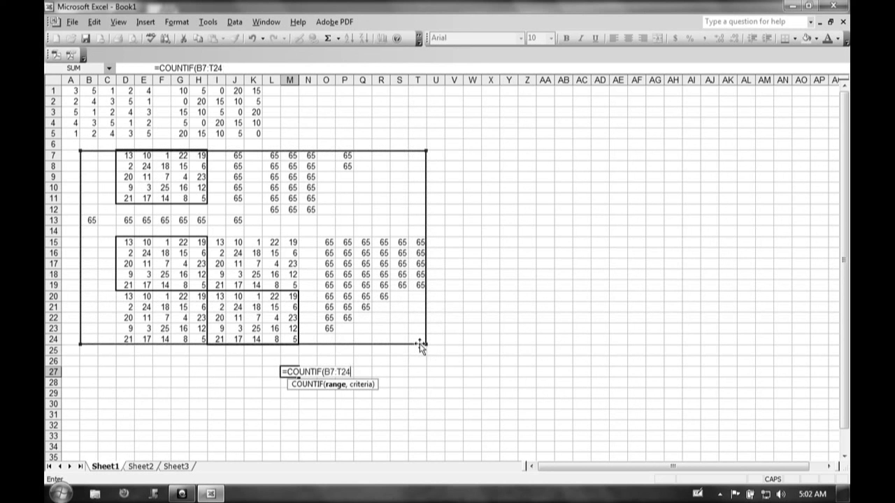
type(",65")
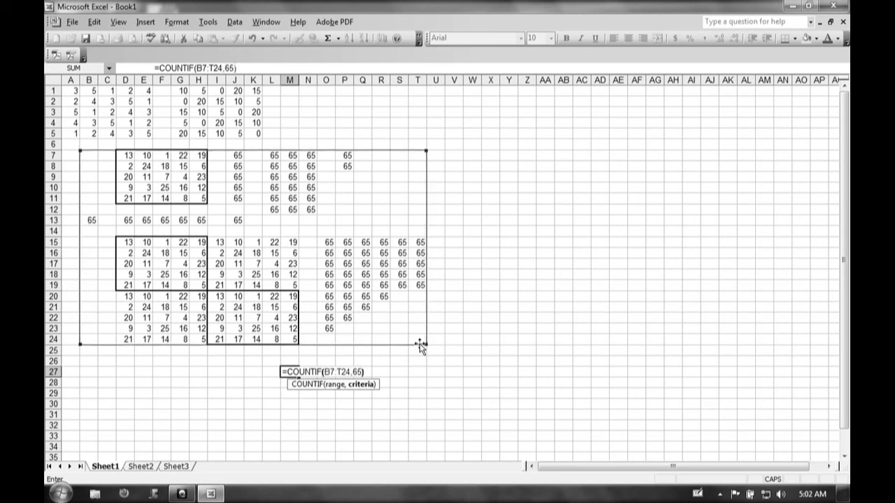
type(")")
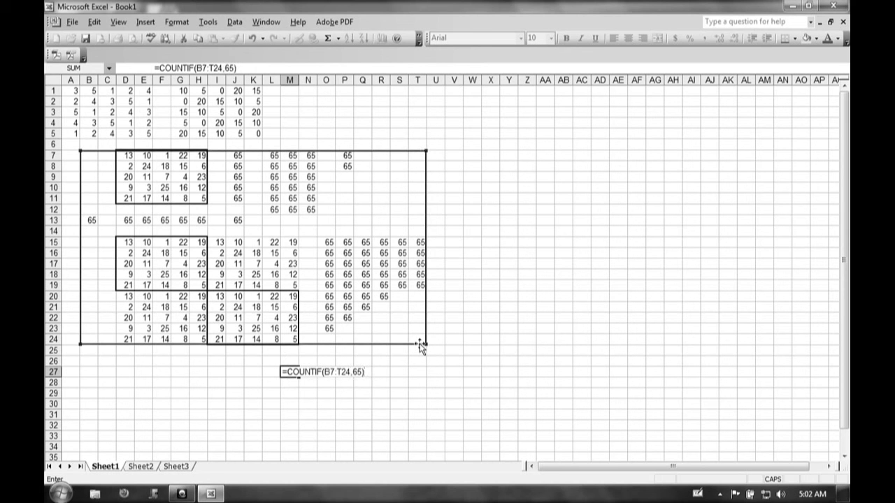
key("Return")
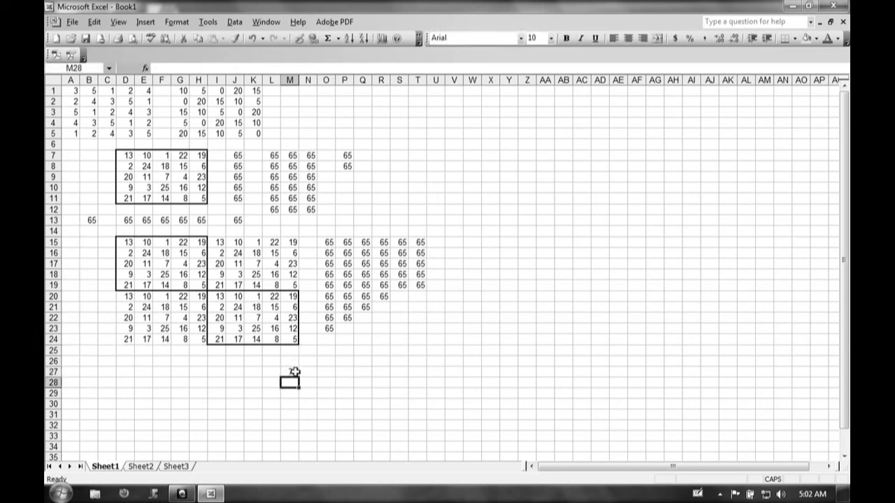
left_click(293, 372)
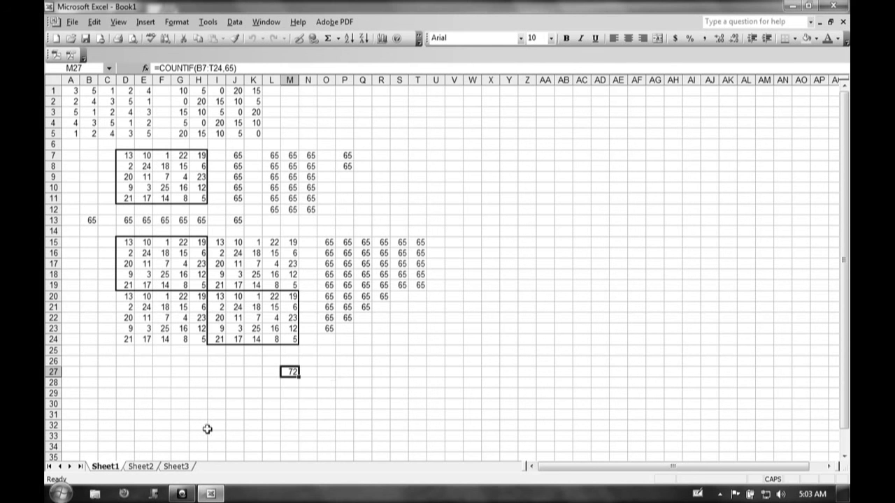
right_click(182, 494)
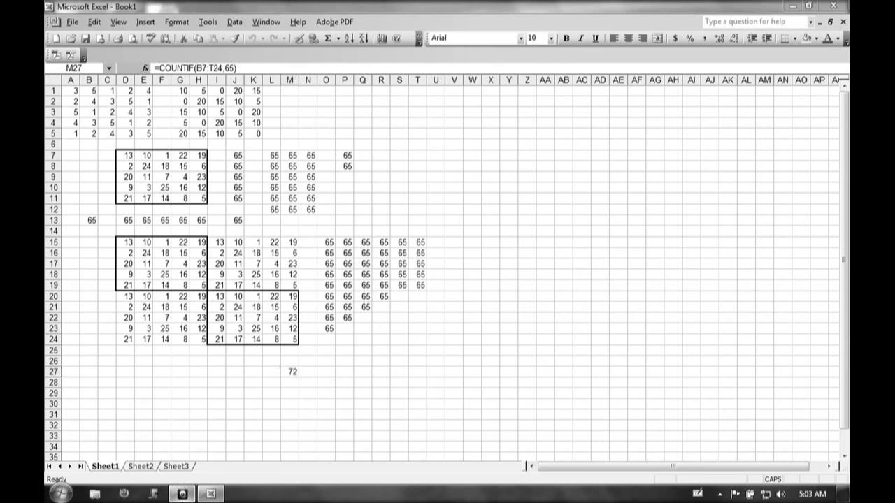
left_click(192, 437)
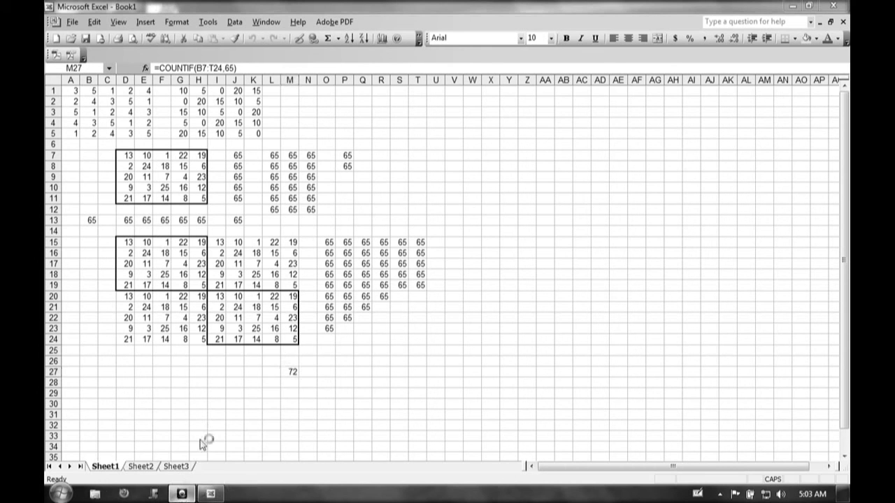